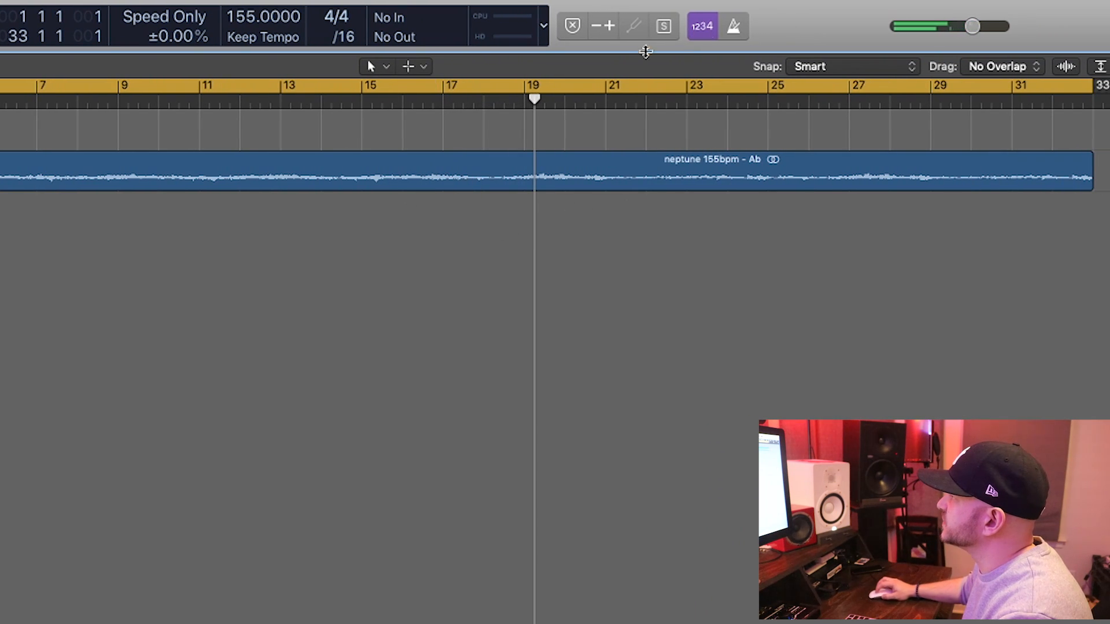
- Split the neptune 155bpm - Ab region at bars 17, 9 and 25 with the Scissors Tool
{"action": "left_click", "coordinate": [424, 66]}
{"action": "left_click", "coordinate": [448, 176]}
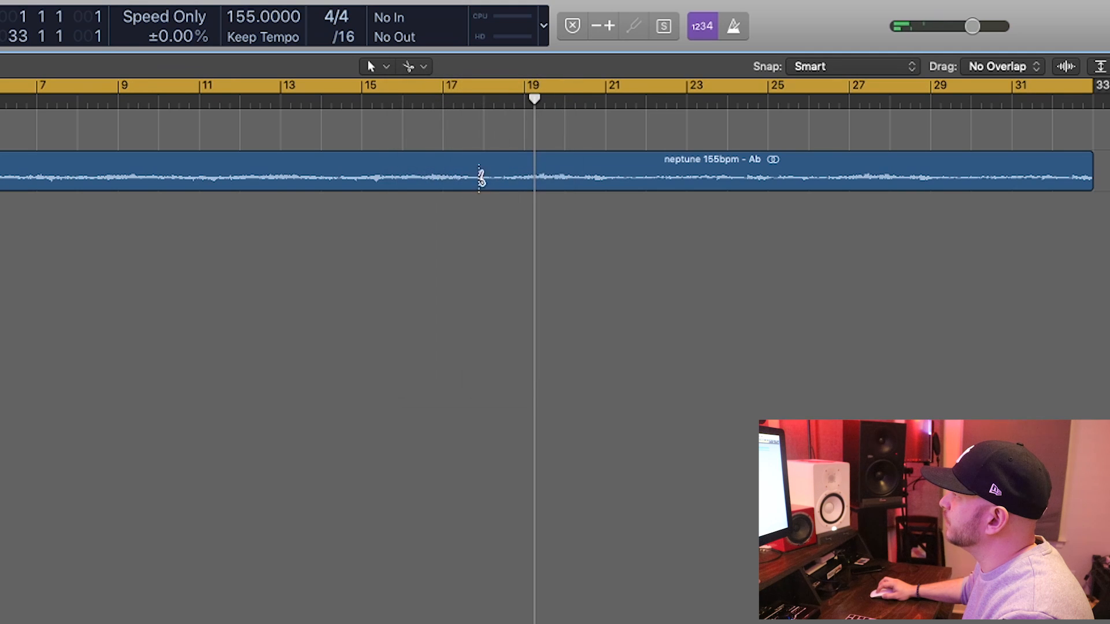
{"action": "left_click", "coordinate": [446, 176]}
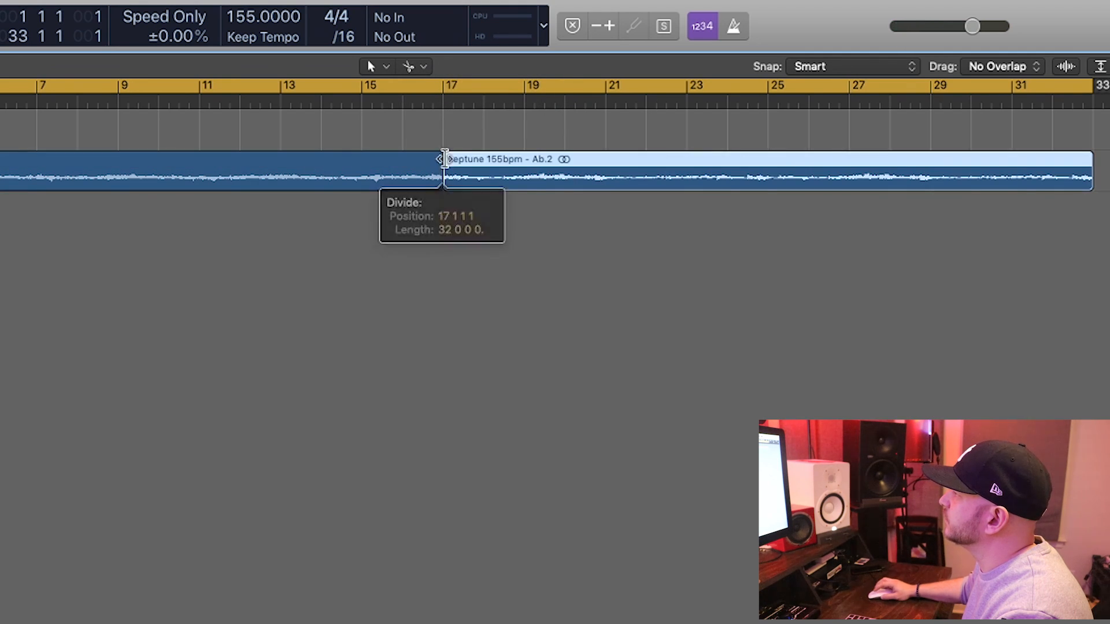
{"action": "left_click", "coordinate": [437, 98]}
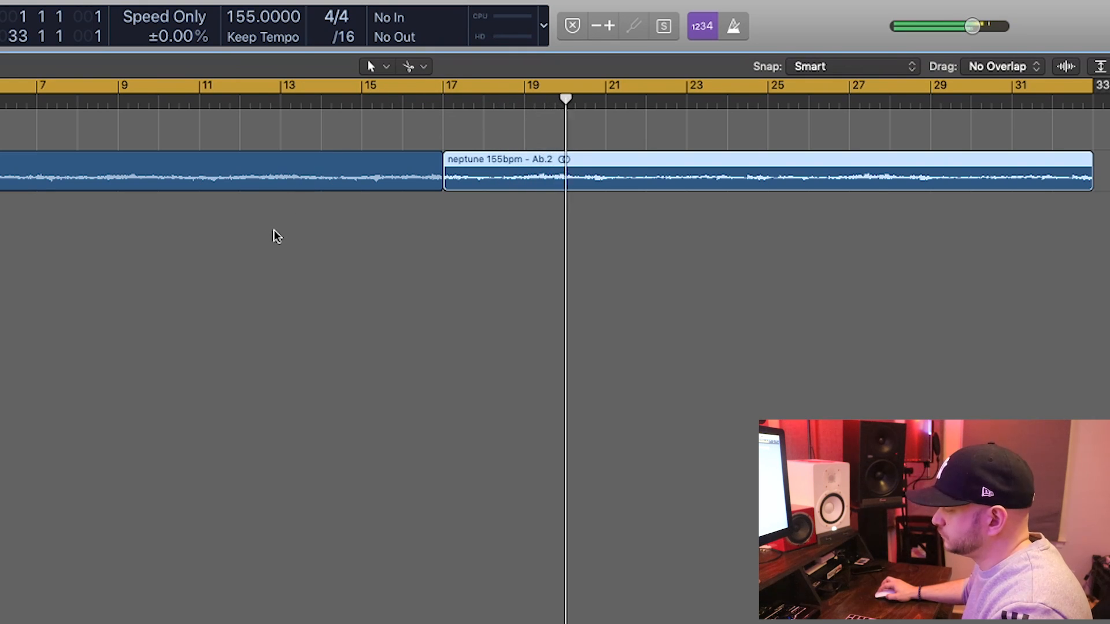
{"action": "left_click", "coordinate": [122, 183]}
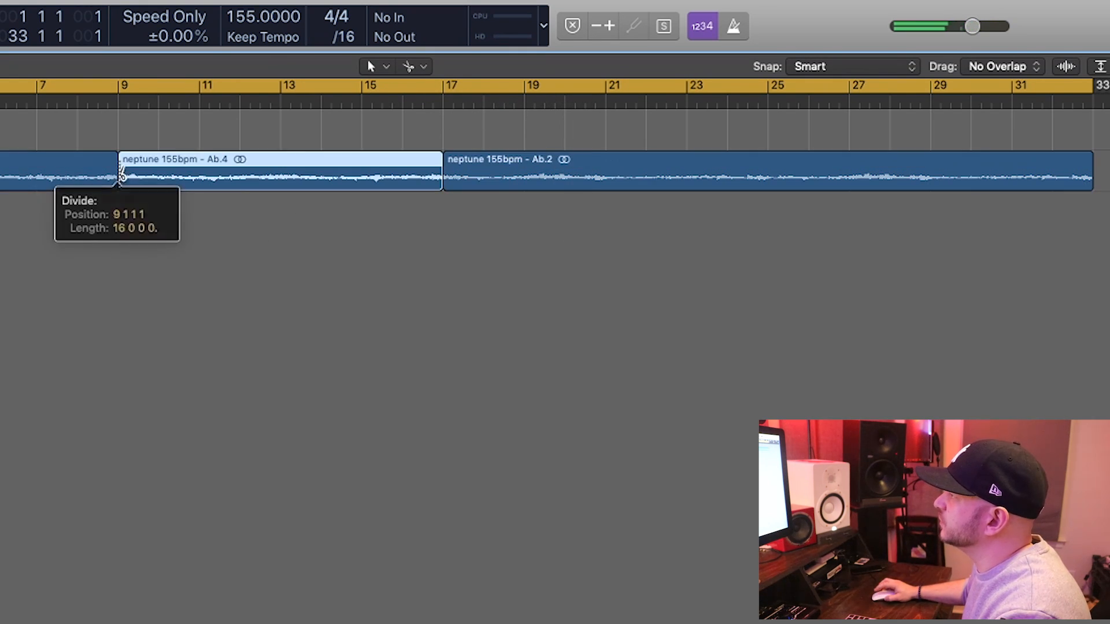
{"action": "left_click", "coordinate": [768, 173]}
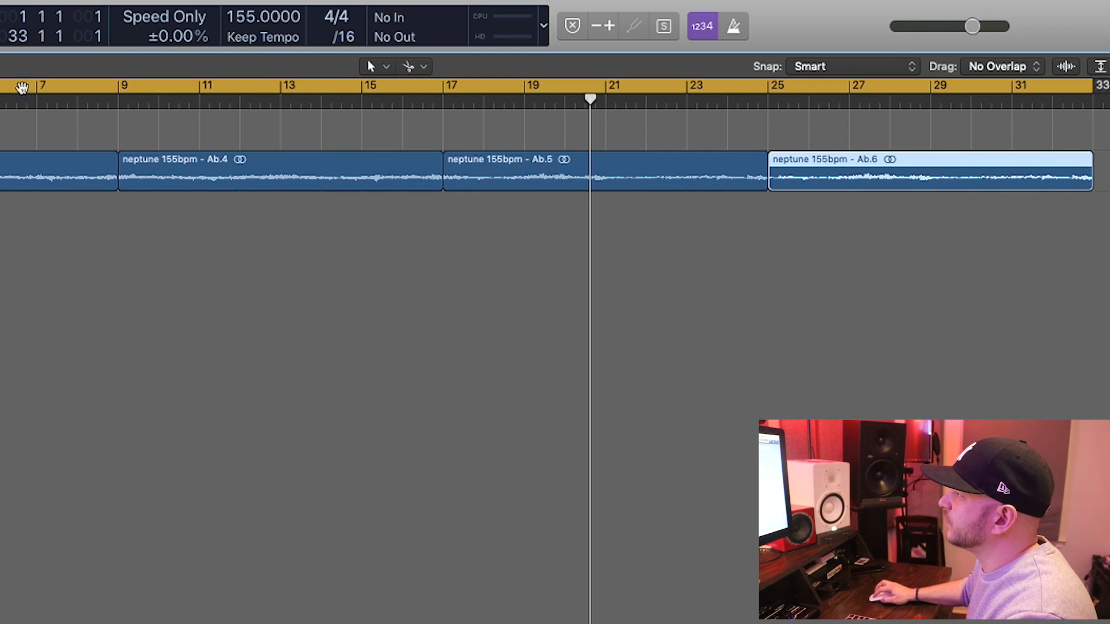
- Split the eight-bar regions in half at bars 5, 13, 21 and 29, making four-bar pieces
{"action": "left_click", "coordinate": [36, 101]}
{"action": "key", "text": "Return"}
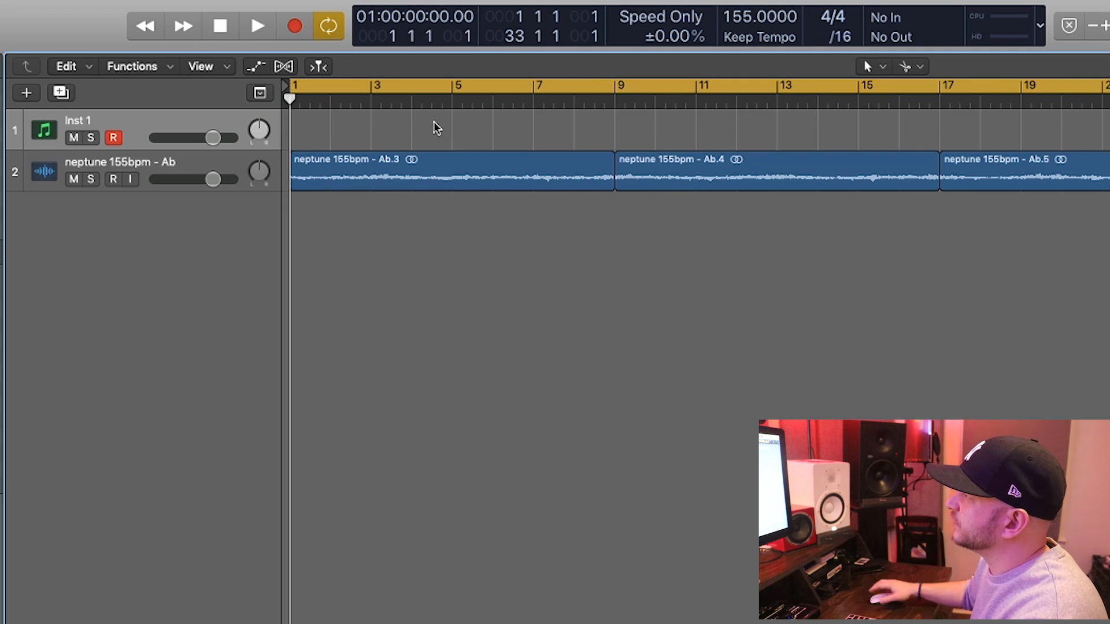
{"action": "left_click", "coordinate": [452, 173], "text": "super"}
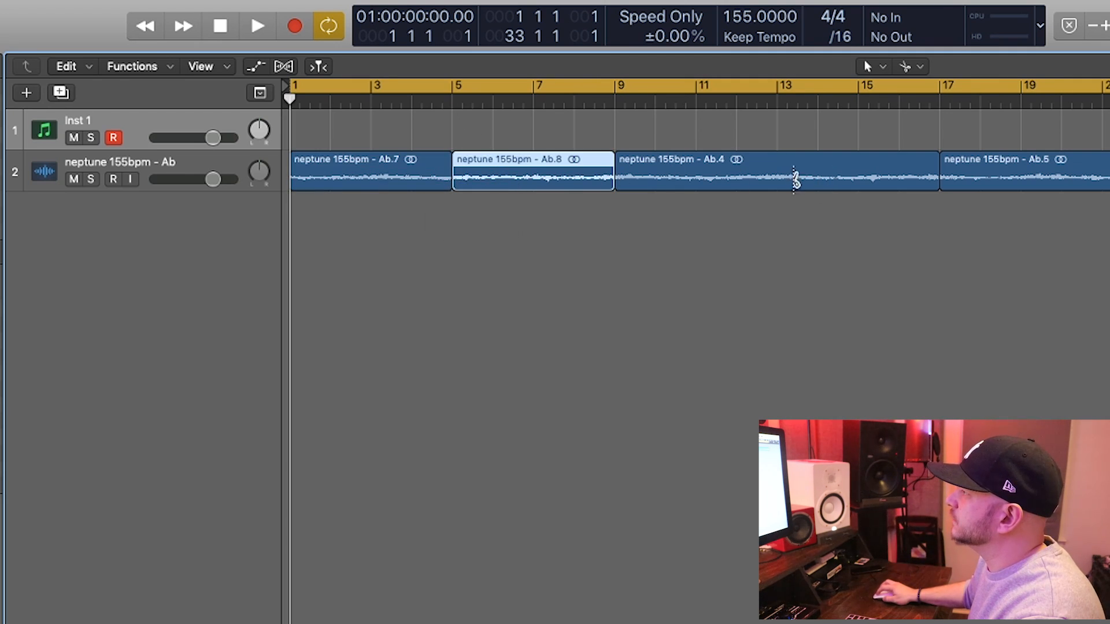
{"action": "left_click", "coordinate": [778, 172], "text": "super"}
{"action": "left_click", "coordinate": [1092, 171], "text": "super"}
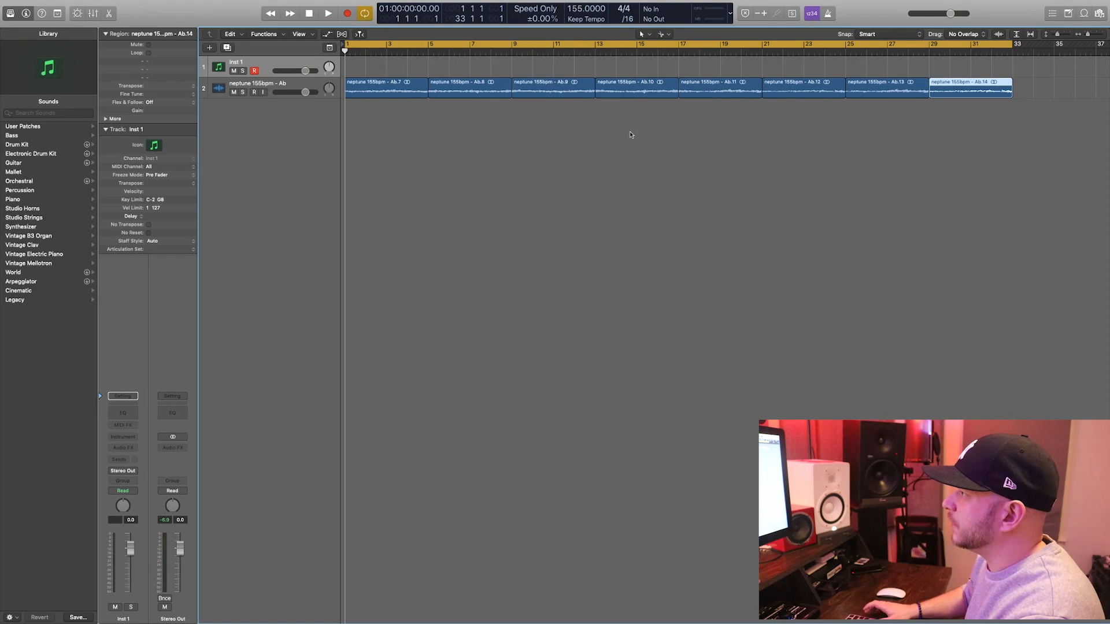
- Move the first four neptune regions behind the last four and shift all eight back to bar 1
{"action": "key", "text": "space"}
{"action": "key", "text": "space"}
{"action": "scroll", "coordinate": [565, 157], "scroll_direction": "down", "scroll_amount": 1}
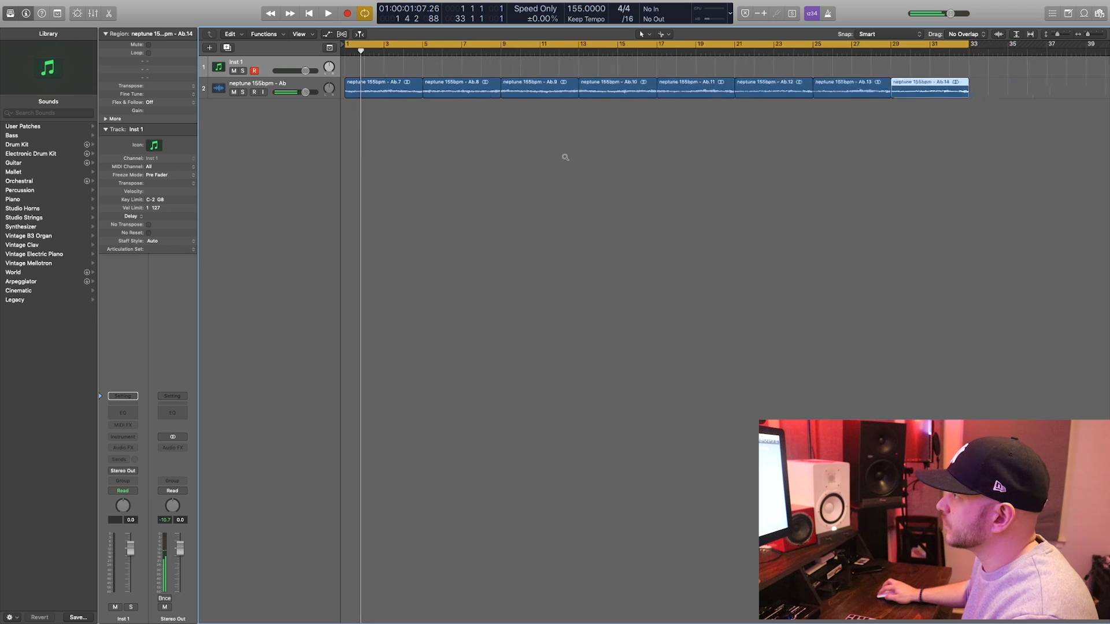
{"action": "scroll", "coordinate": [566, 157], "scroll_direction": "down", "scroll_amount": 2}
{"action": "left_click", "coordinate": [472, 58]}
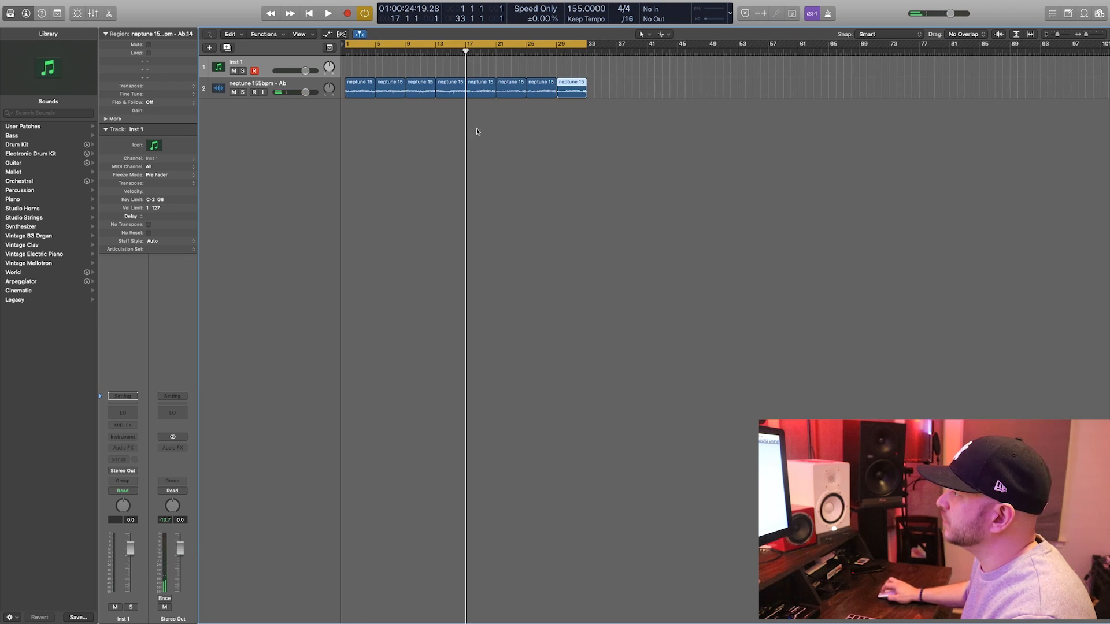
{"action": "left_click_drag", "start_coordinate": [362, 86], "coordinate": [604, 87]}
{"action": "left_click_drag", "start_coordinate": [726, 136], "coordinate": [325, 52]}
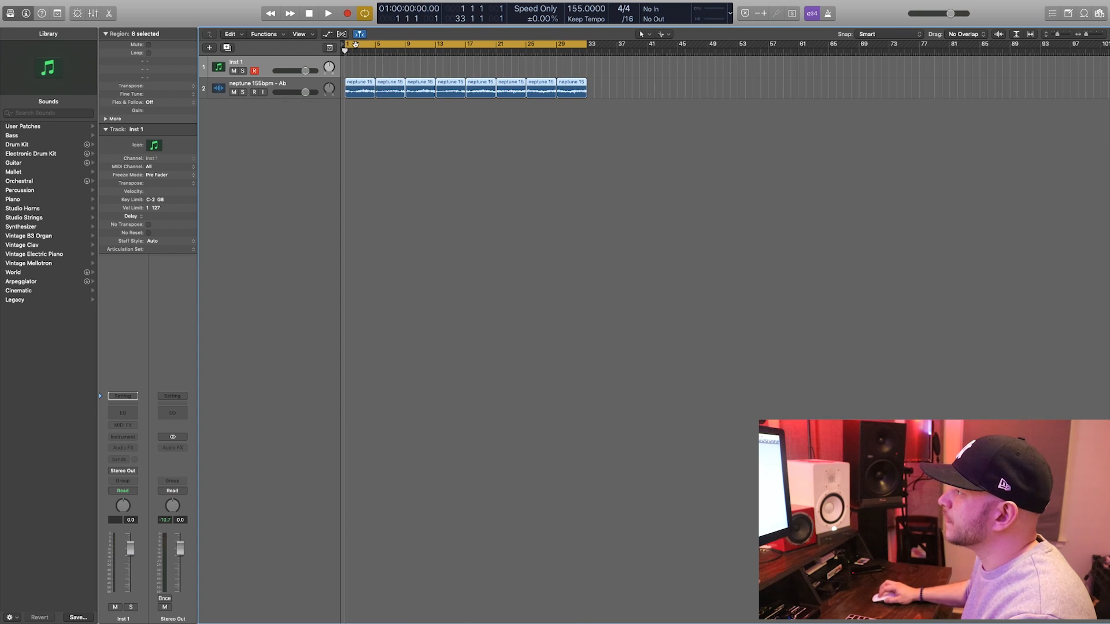
- Turn off the cycle range and play the rearranged regions from the start
{"action": "left_click", "coordinate": [355, 45]}
{"action": "key", "text": "space"}
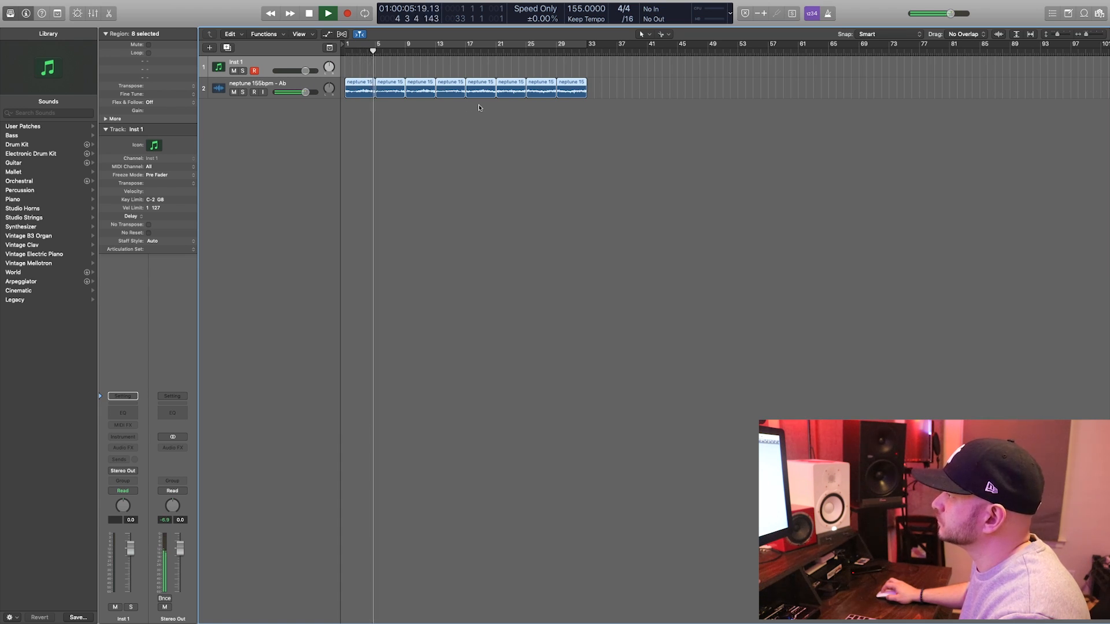
{"action": "key", "text": "space"}
- Replace the first four-bar region at bar 1 with a copy of the region at bar 5 and audition it
{"action": "left_click", "coordinate": [356, 107]}
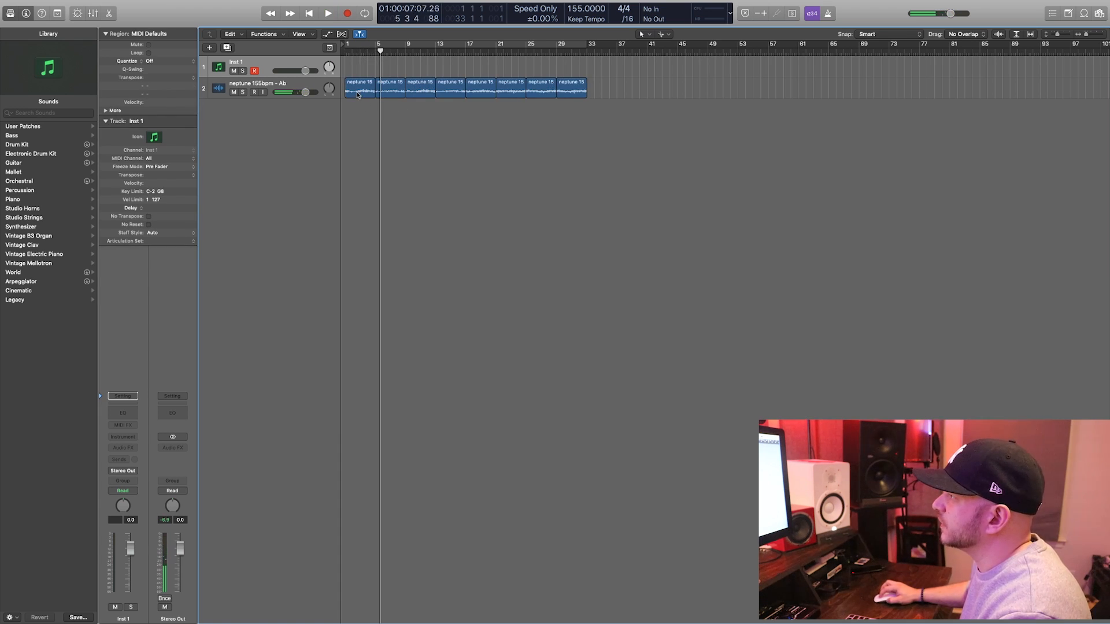
{"action": "left_click", "coordinate": [365, 91]}
{"action": "key", "text": "Delete"}
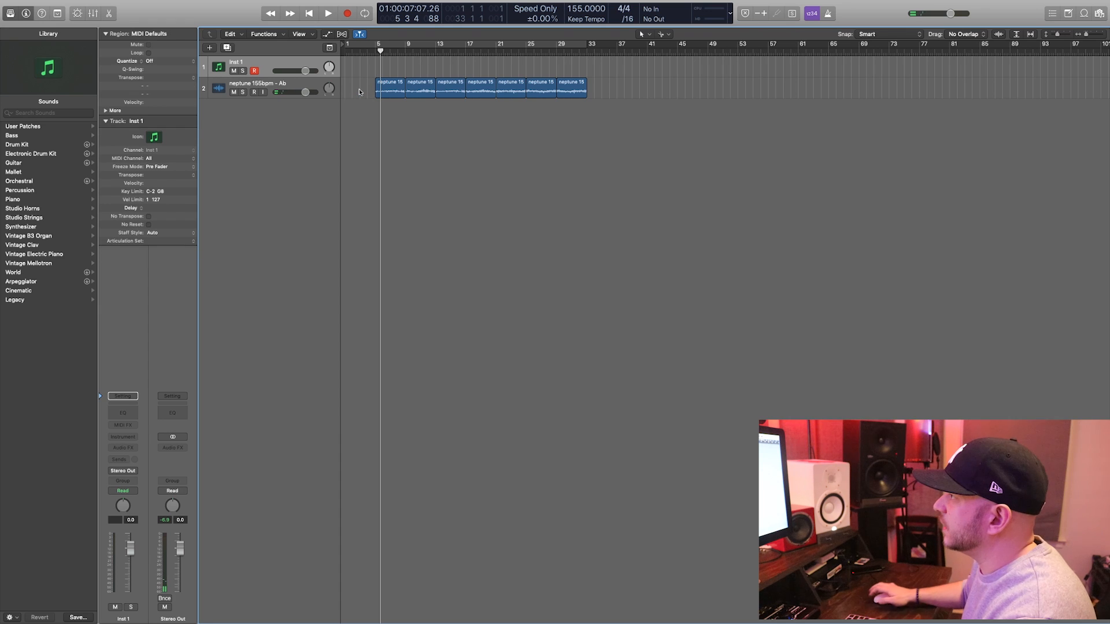
{"action": "mouse_move", "coordinate": [389, 90]}
{"action": "left_mouse_down"}
{"action": "mouse_move", "coordinate": [362, 87]}
{"action": "mouse_move", "coordinate": [391, 86]}
{"action": "left_mouse_up"}
{"action": "left_click", "coordinate": [381, 114]}
{"action": "key", "text": "space"}
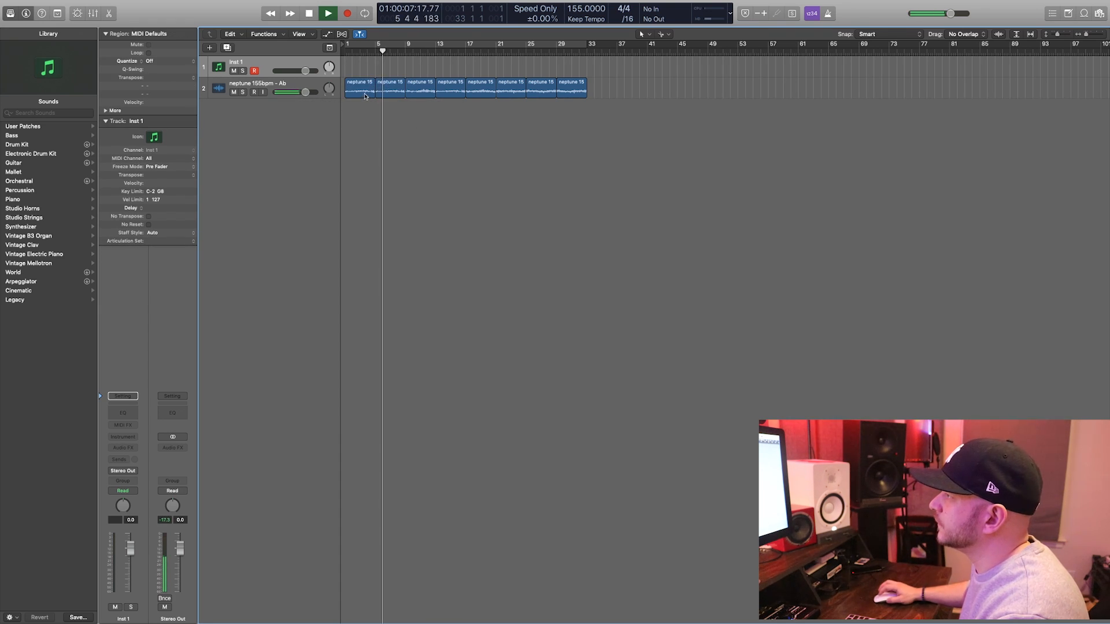
{"action": "key", "text": "space"}
{"action": "key", "text": "space"}
{"action": "key", "text": "Return"}
{"action": "key", "text": "space"}
- Select all eight neptune regions and apply fades at their boundaries with the Fade Tool
{"action": "left_click_drag", "start_coordinate": [645, 104], "coordinate": [335, 84]}
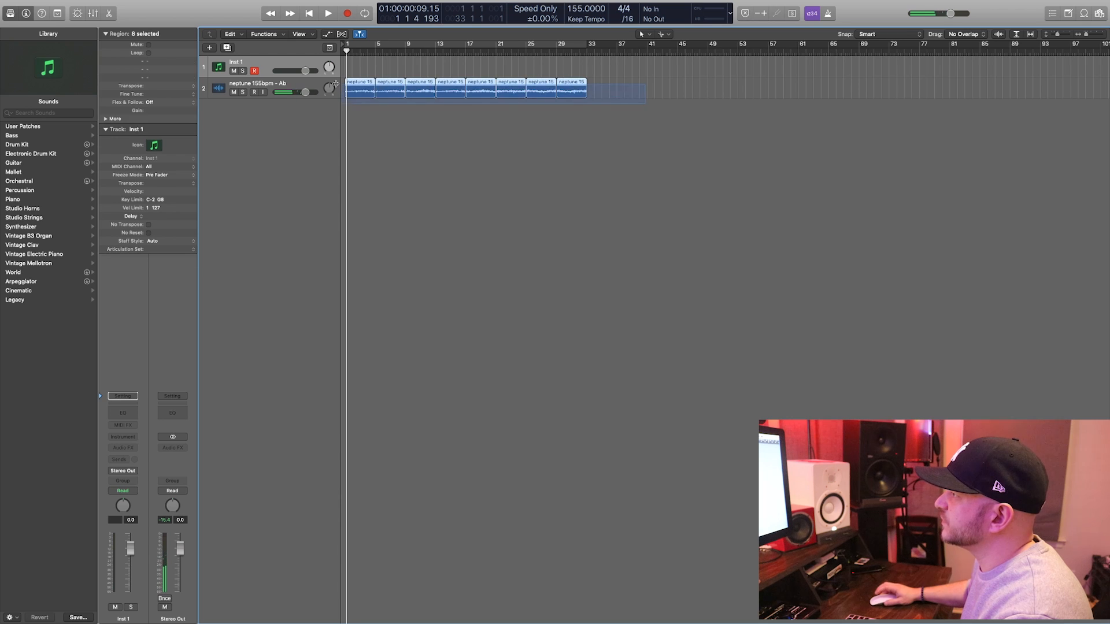
{"action": "key", "text": "super+Down"}
{"action": "key", "text": "super+Down"}
{"action": "key", "text": "super+Down"}
{"action": "key", "text": "super+Down"}
{"action": "key", "text": "super+Right"}
{"action": "key", "text": "super+Right"}
{"action": "key", "text": "super+Right"}
{"action": "key", "text": "super+Right"}
{"action": "key", "text": "super+Right"}
{"action": "key", "text": "super+Right"}
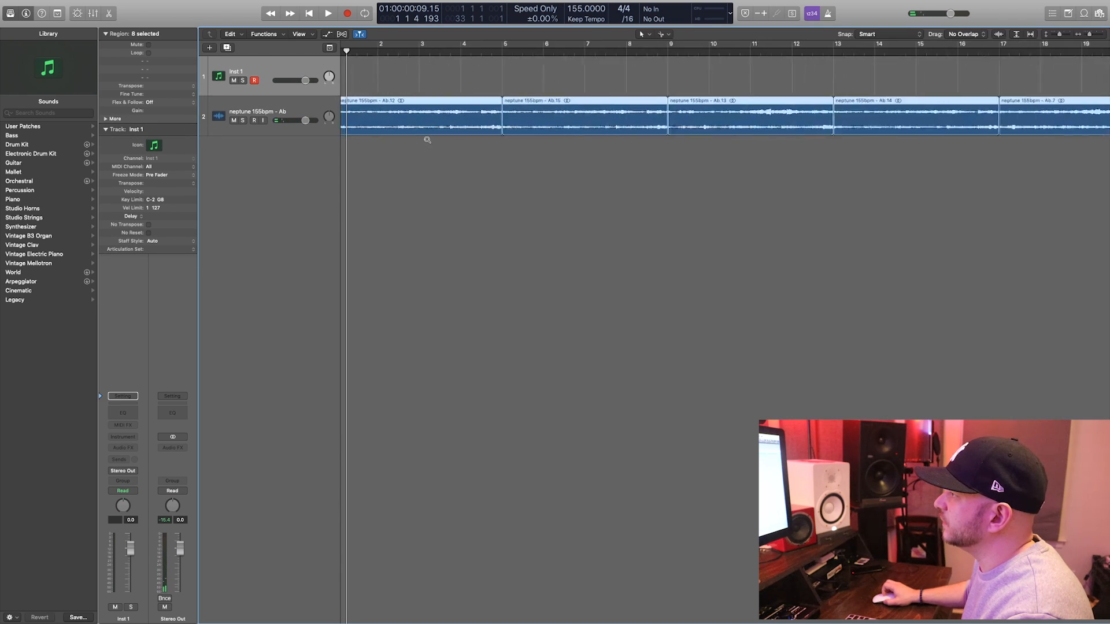
{"action": "key", "text": "super+Left"}
{"action": "scroll", "coordinate": [427, 142], "scroll_direction": "left", "scroll_amount": 1}
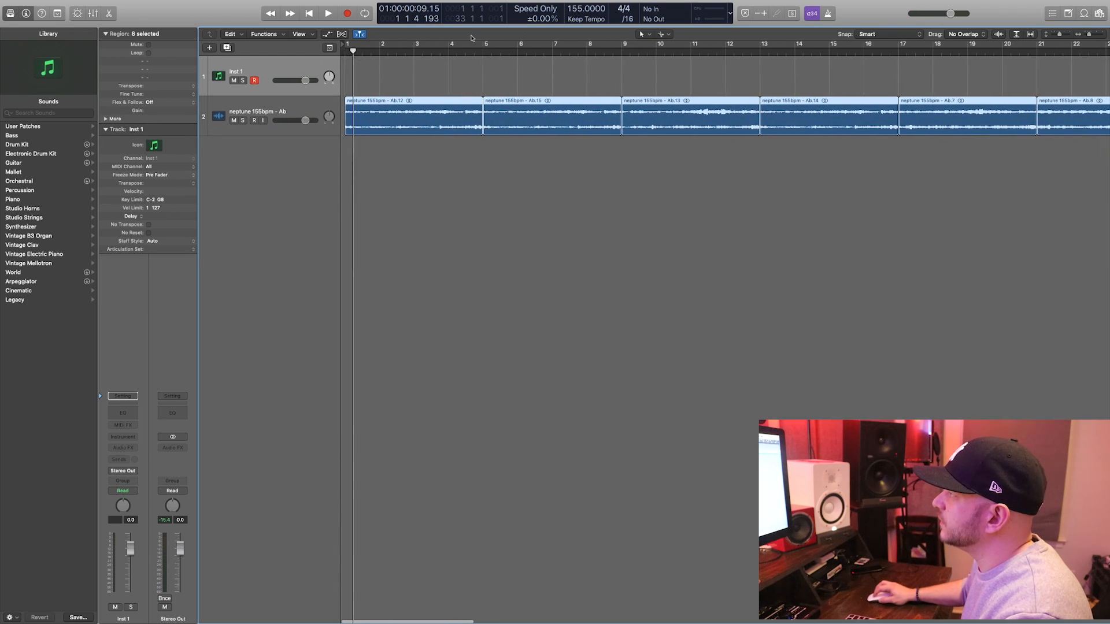
{"action": "left_click", "coordinate": [662, 34]}
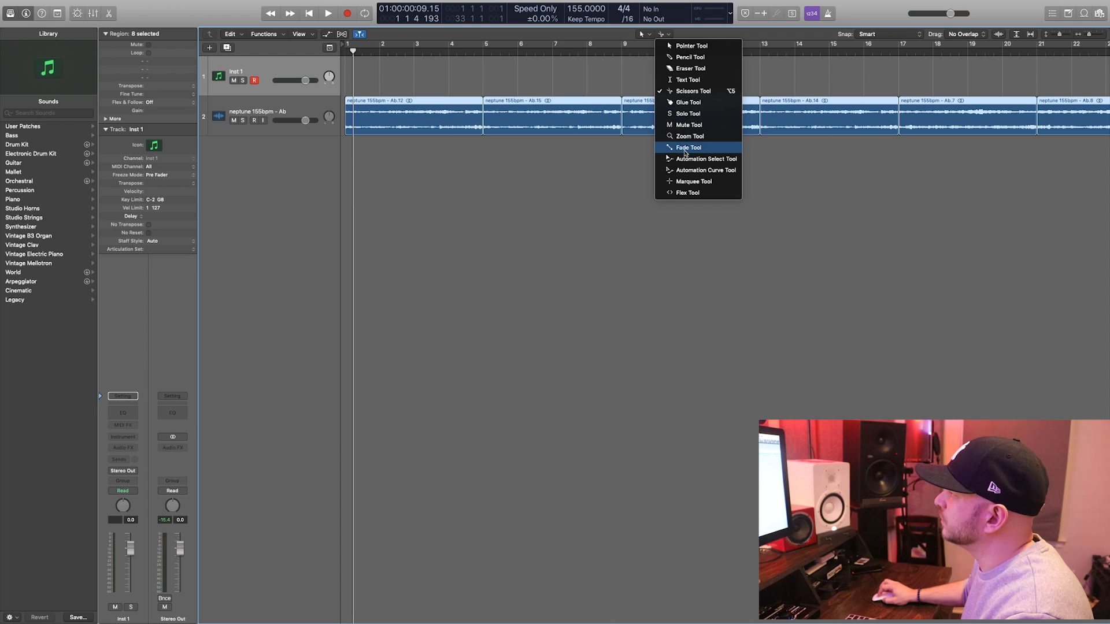
{"action": "left_click", "coordinate": [686, 149]}
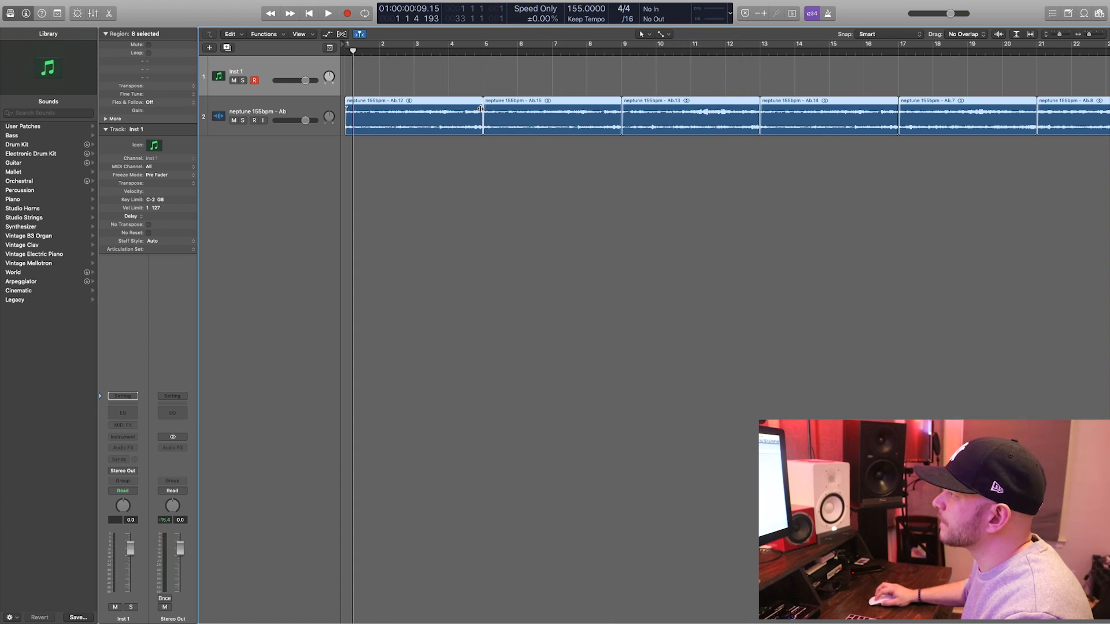
{"action": "key", "text": "space"}
{"action": "key", "text": "space"}
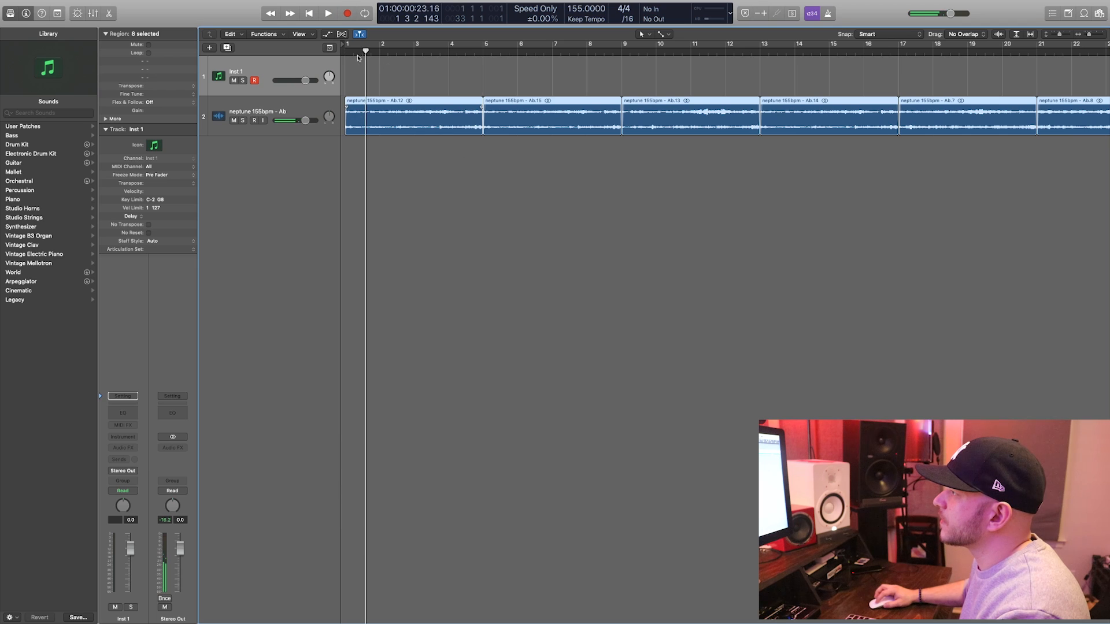
{"action": "key", "text": "Return"}
{"action": "key", "text": "space"}
{"action": "key", "text": "space"}
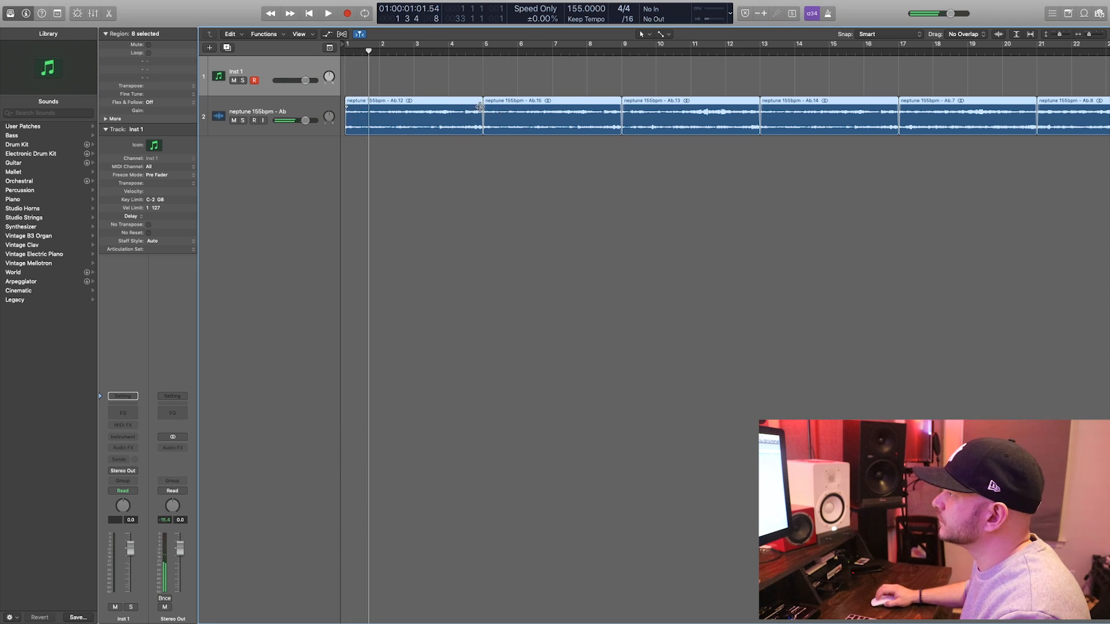
{"action": "right_click", "coordinate": [483, 108]}
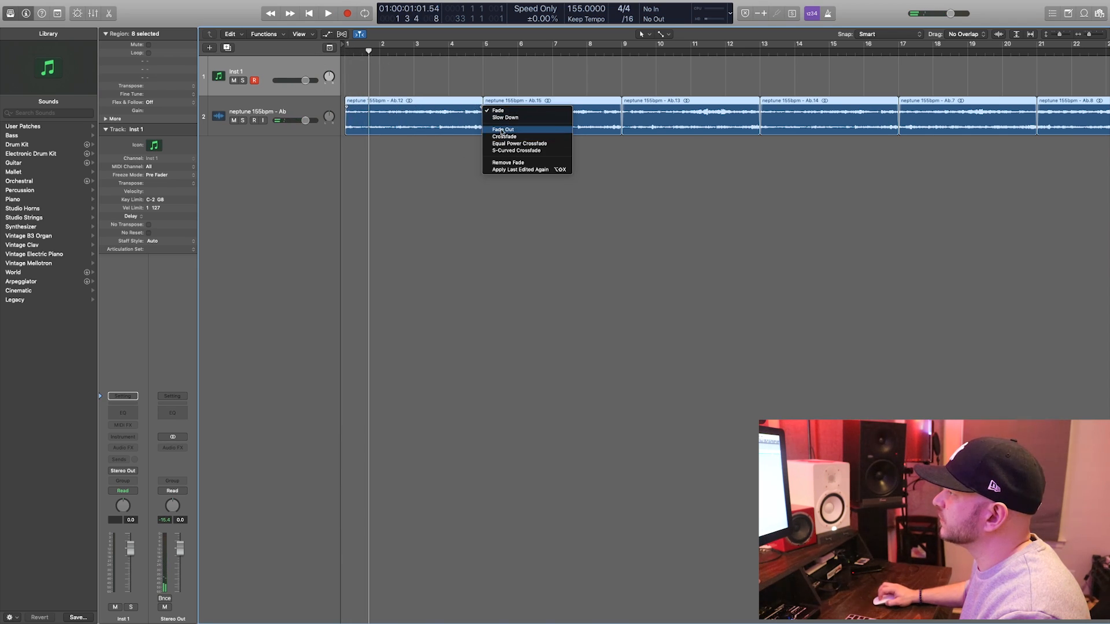
{"action": "left_click", "coordinate": [502, 131]}
{"action": "left_click", "coordinate": [528, 164]}
- Play back the faded regions and examine the fades where the first two regions meet at bar 5
{"action": "key", "text": "space"}
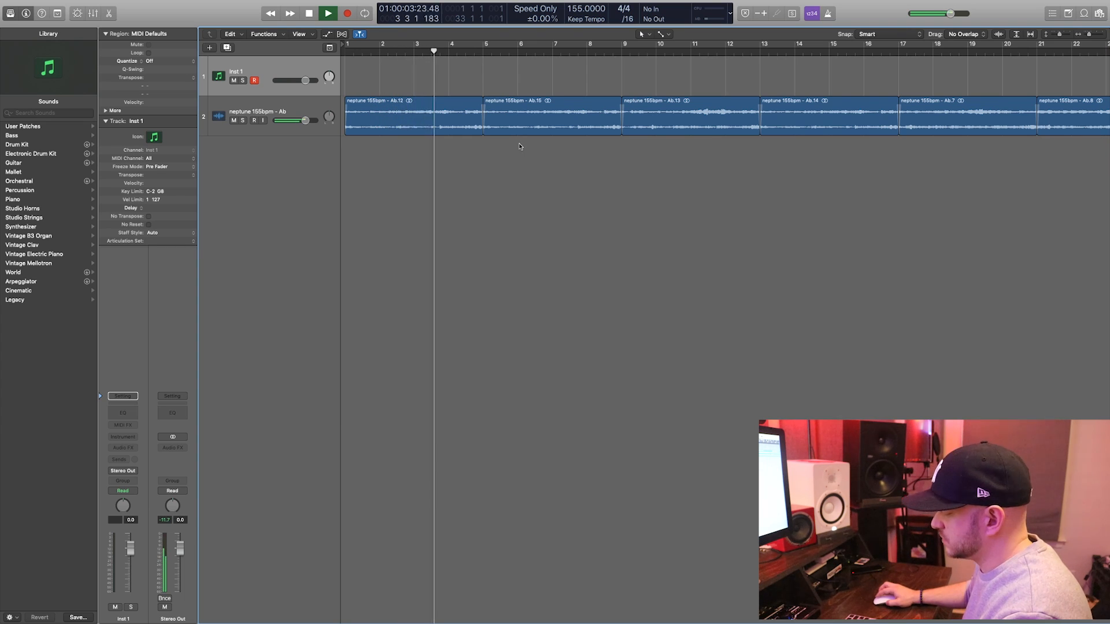
{"action": "key", "text": "super+Left"}
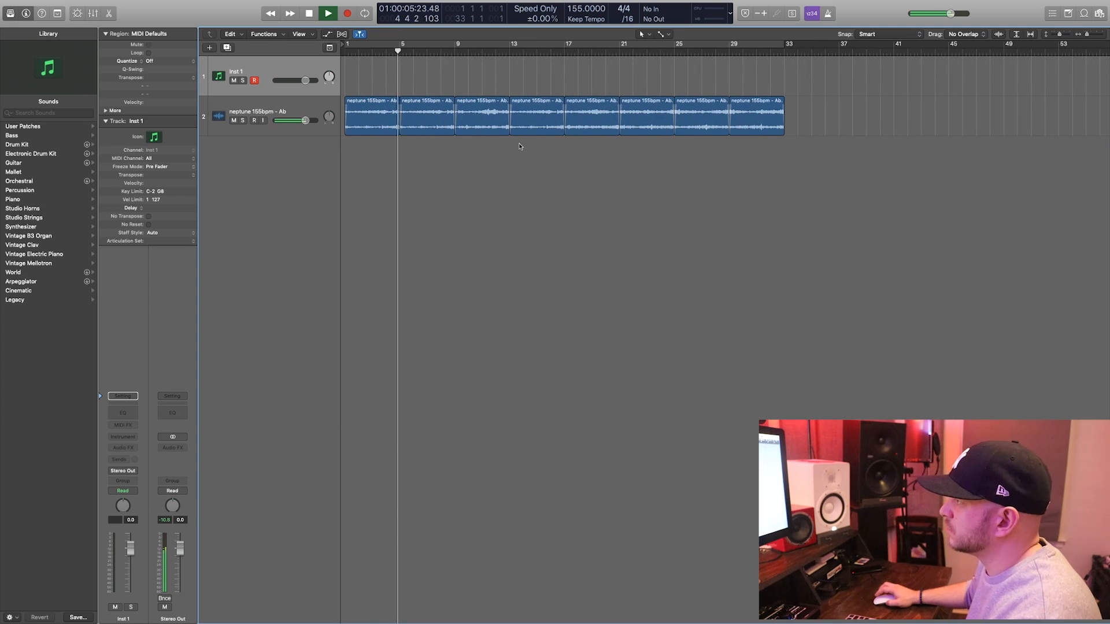
{"action": "key", "text": "space"}
{"action": "scroll", "coordinate": [518, 161], "scroll_direction": "left", "scroll_amount": 5}
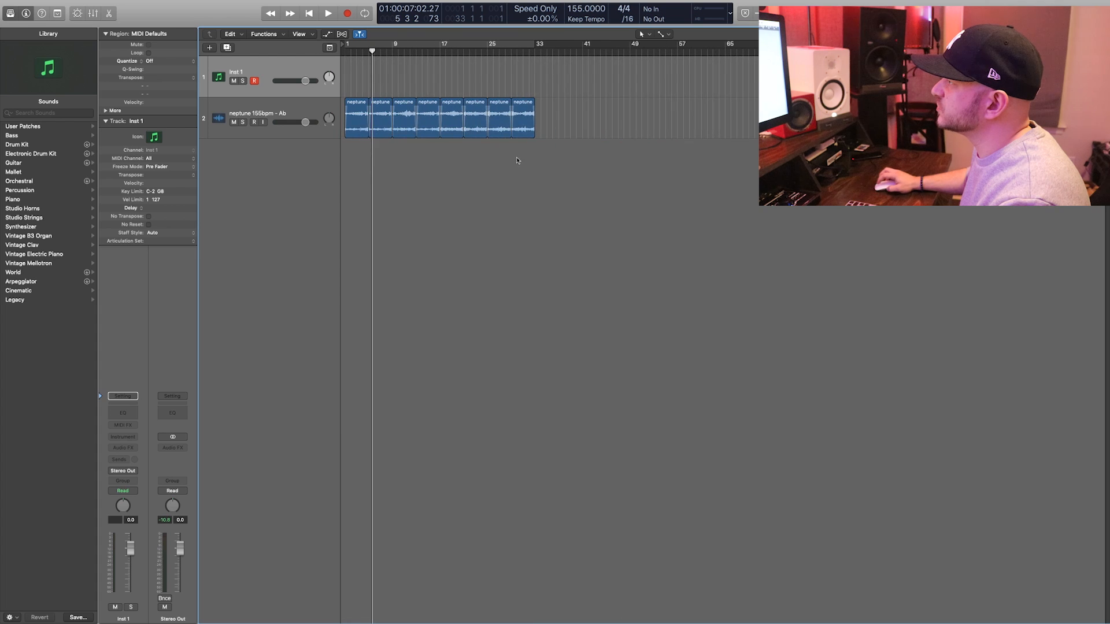
{"action": "left_click_drag", "start_coordinate": [605, 174], "coordinate": [361, 106]}
{"action": "key", "text": "super+Right"}
{"action": "key", "text": "super+Right"}
{"action": "key", "text": "super+Right"}
{"action": "key", "text": "super+Right"}
{"action": "key", "text": "super+Right"}
{"action": "key", "text": "super+Right"}
{"action": "key", "text": "super+Right"}
{"action": "key", "text": "super+Right"}
{"action": "key", "text": "super+Right"}
{"action": "key", "text": "super+Right"}
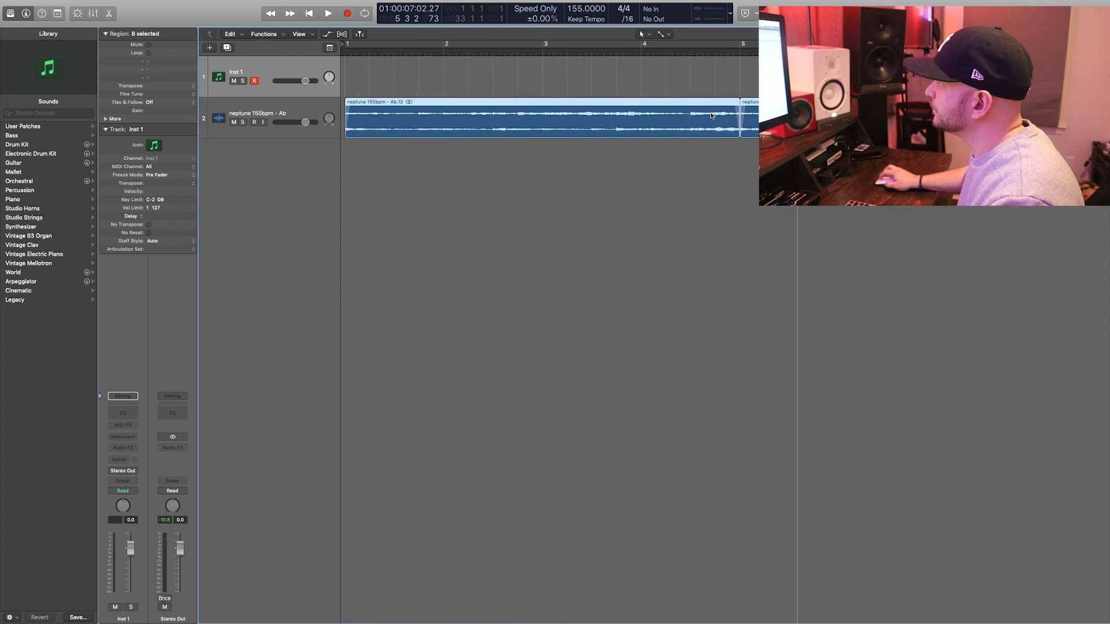
{"action": "scroll", "coordinate": [735, 120], "scroll_direction": "up", "scroll_amount": 5}
{"action": "scroll", "coordinate": [735, 121], "scroll_direction": "right", "scroll_amount": 6}
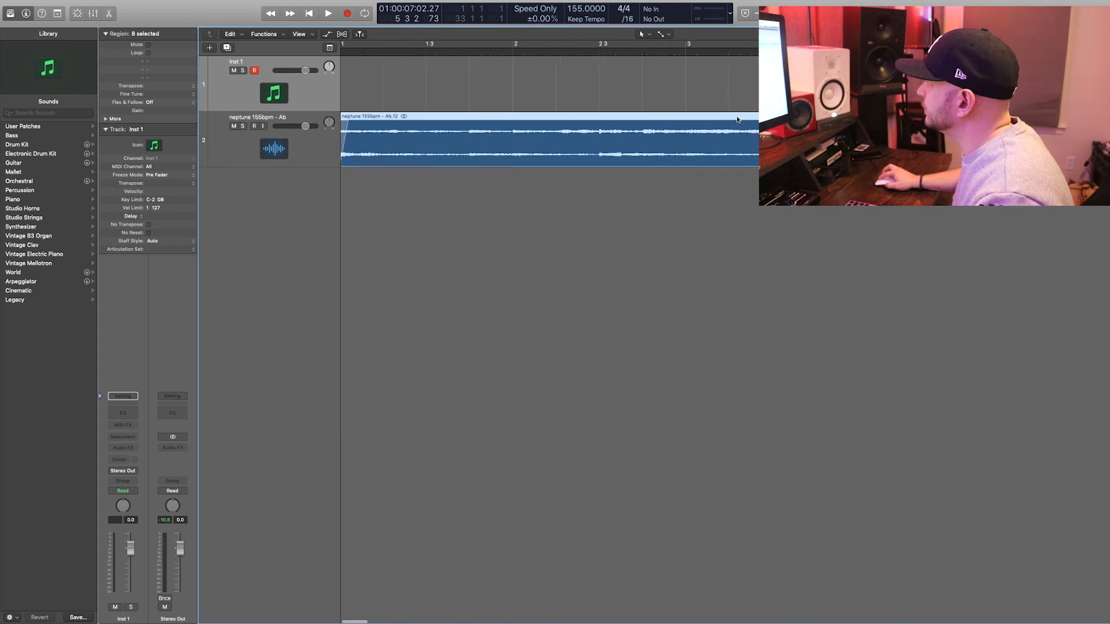
{"action": "scroll", "coordinate": [735, 120], "scroll_direction": "left", "scroll_amount": 2}
{"action": "scroll", "coordinate": [735, 120], "scroll_direction": "up", "scroll_amount": 3}
{"action": "scroll", "coordinate": [735, 121], "scroll_direction": "right", "scroll_amount": 6}
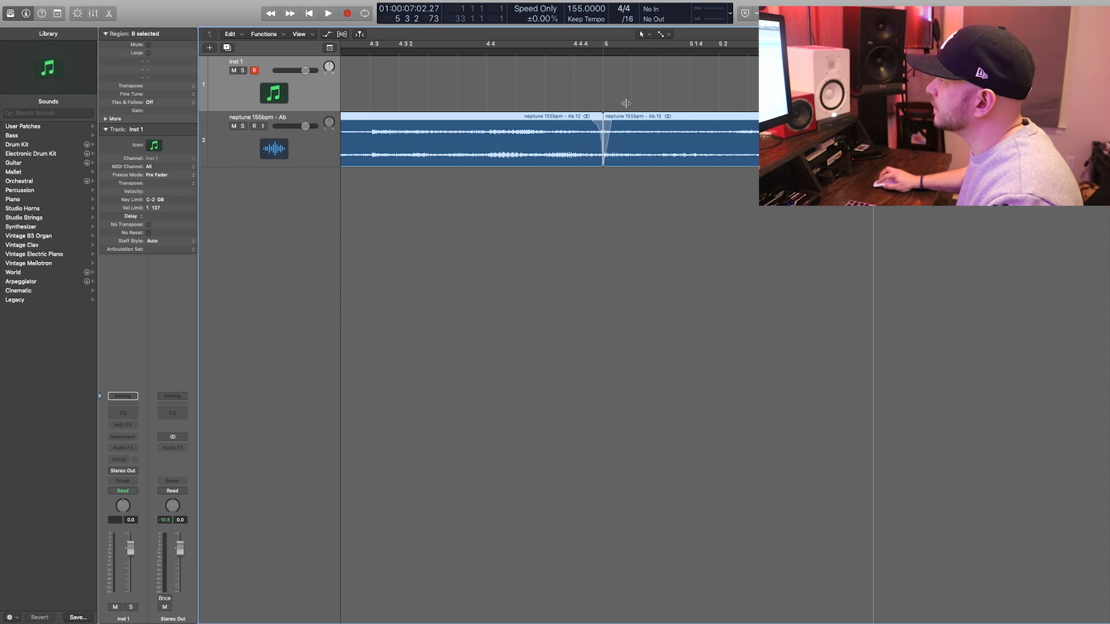
- Play the arrangement and move the Inst 1 track below the neptune audio track
{"action": "key", "text": "space"}
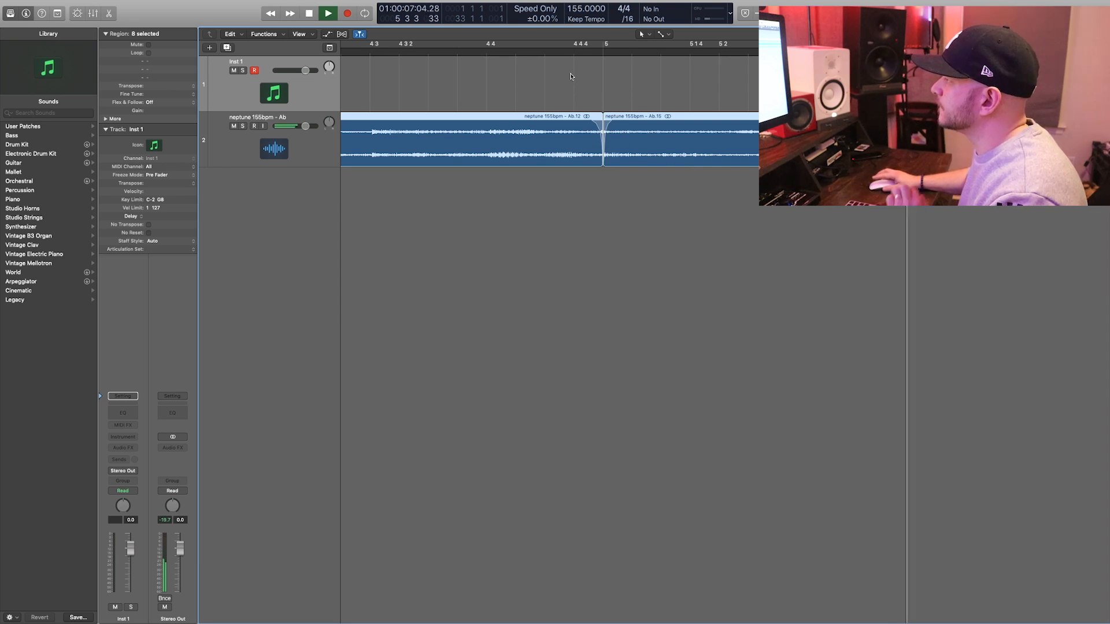
{"action": "scroll", "coordinate": [635, 161], "scroll_direction": "down", "scroll_amount": 10}
{"action": "scroll", "coordinate": [634, 161], "scroll_direction": "down", "scroll_amount": 5}
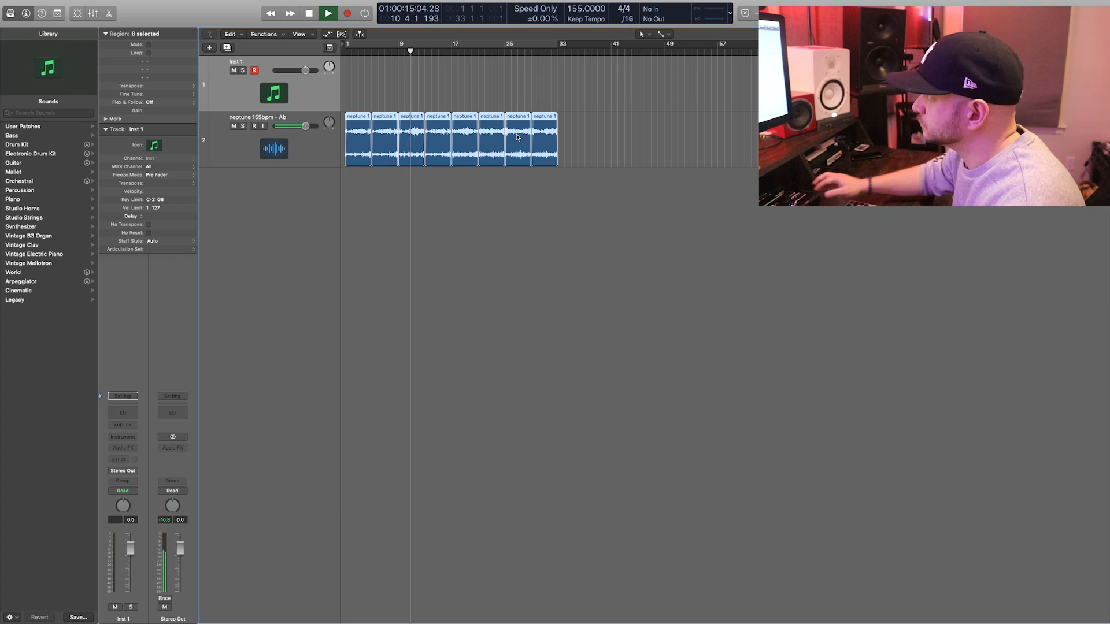
{"action": "left_click_drag", "start_coordinate": [311, 96], "coordinate": [317, 227]}
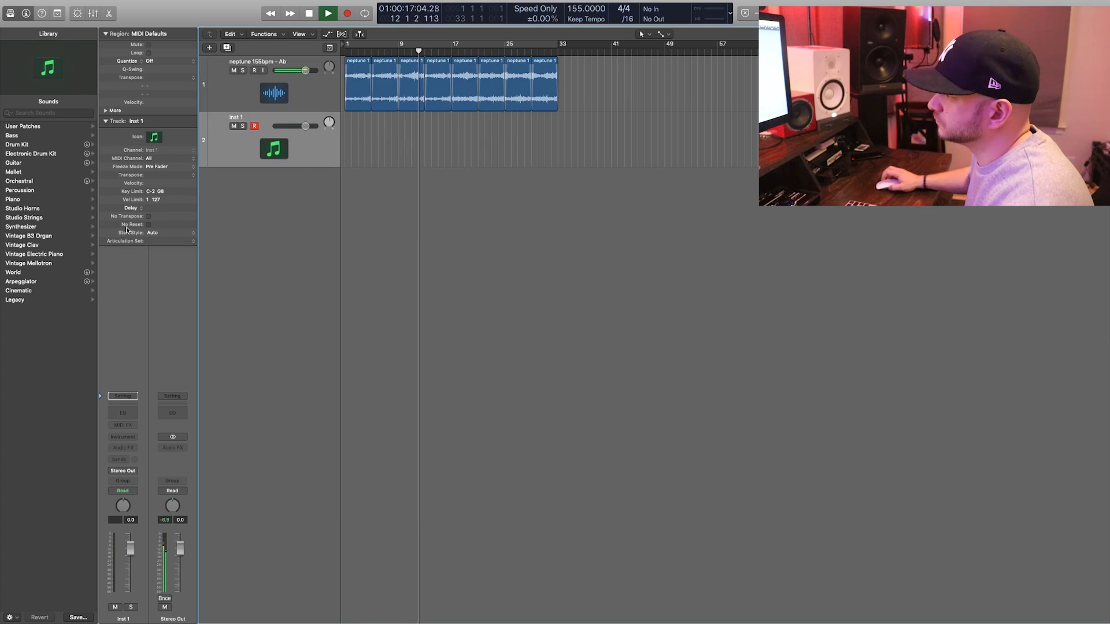
- Stop playback and load the EXS24 sampler as the instrument on the Inst 1 track
{"action": "left_click", "coordinate": [123, 437]}
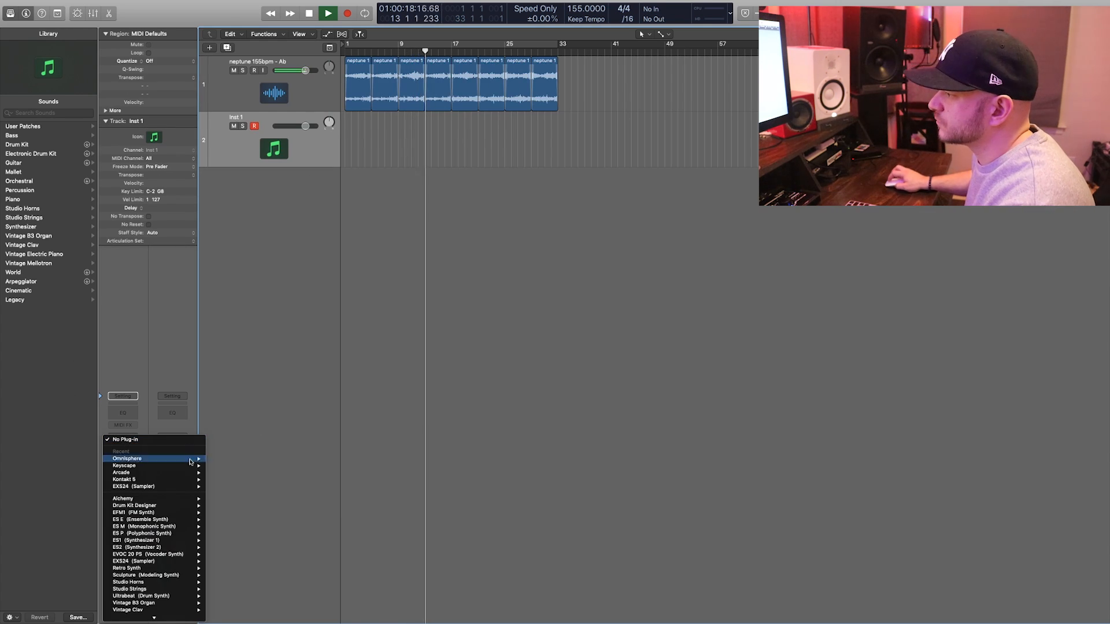
{"action": "left_click", "coordinate": [280, 357]}
{"action": "key", "text": "space"}
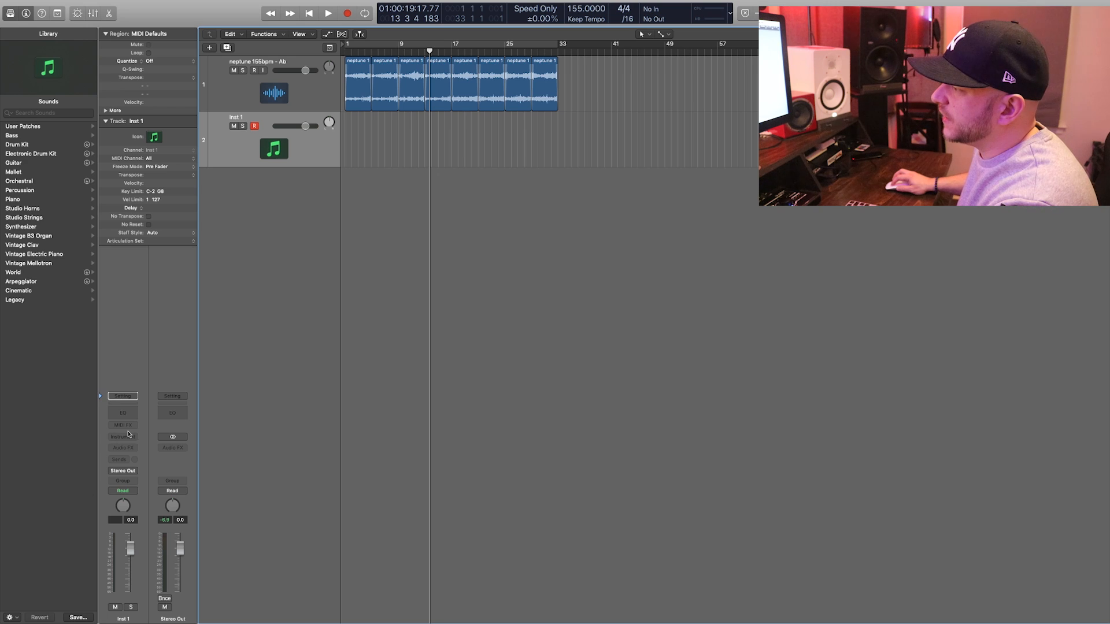
{"action": "left_click", "coordinate": [129, 436]}
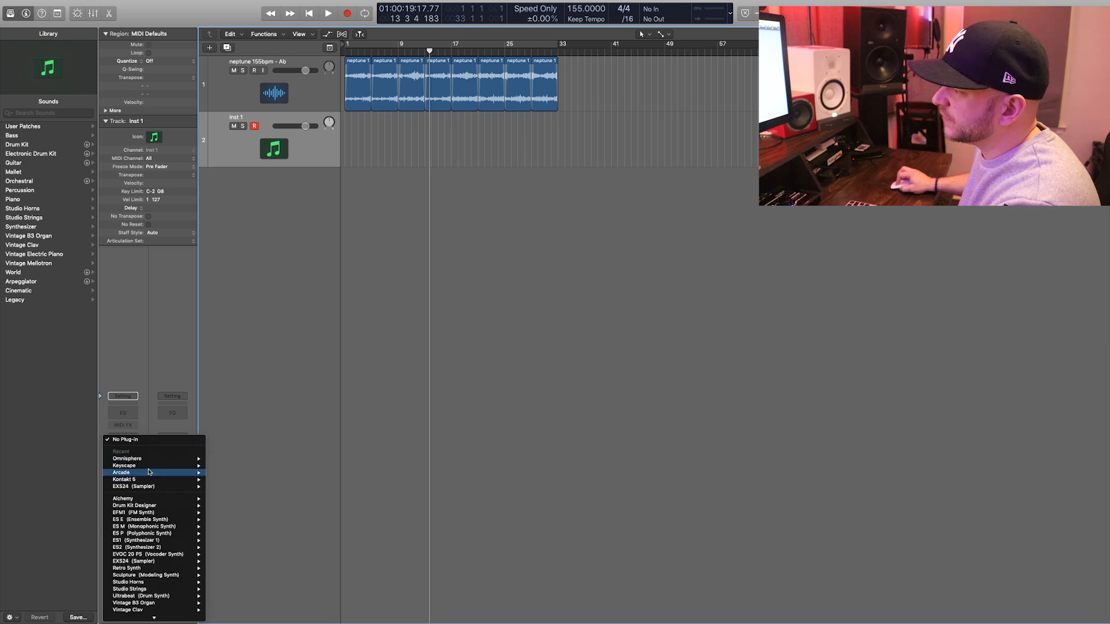
{"action": "mouse_move", "coordinate": [163, 618]}
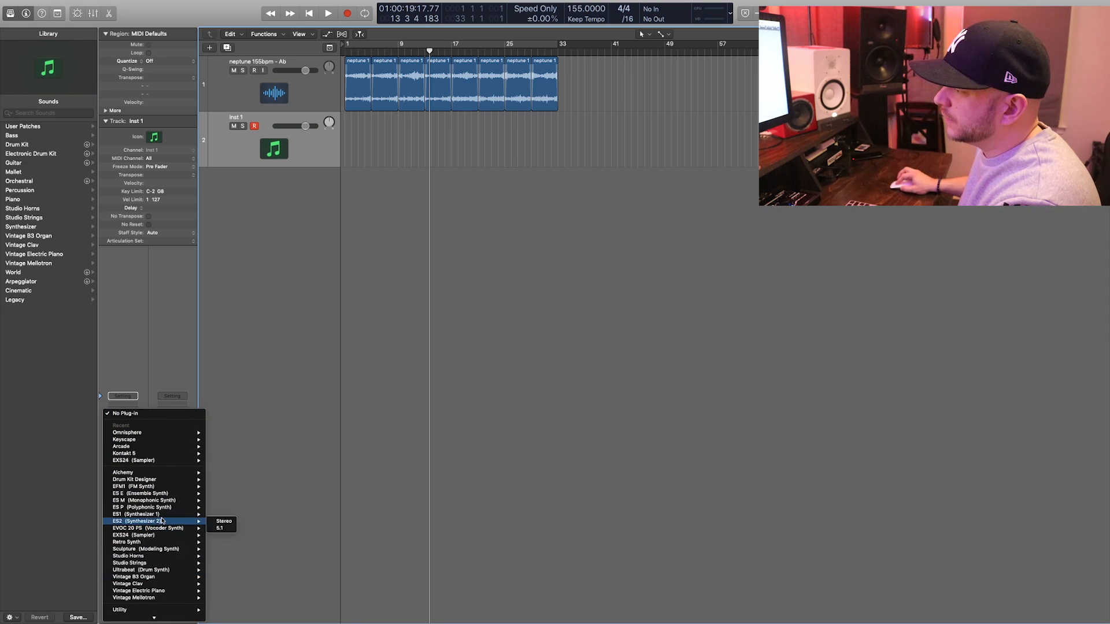
{"action": "mouse_move", "coordinate": [192, 538]}
{"action": "left_click", "coordinate": [235, 548]}
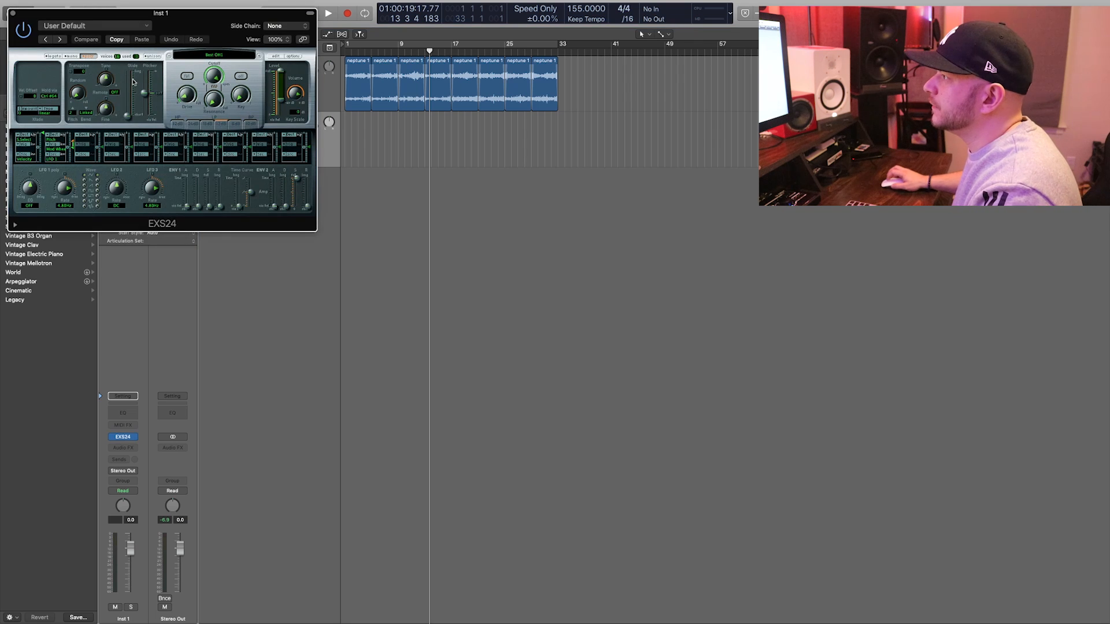
- Load the Best HH1 instrument from the Best Hats folder into EXS24 and close the plug-in window
{"action": "left_click", "coordinate": [207, 52]}
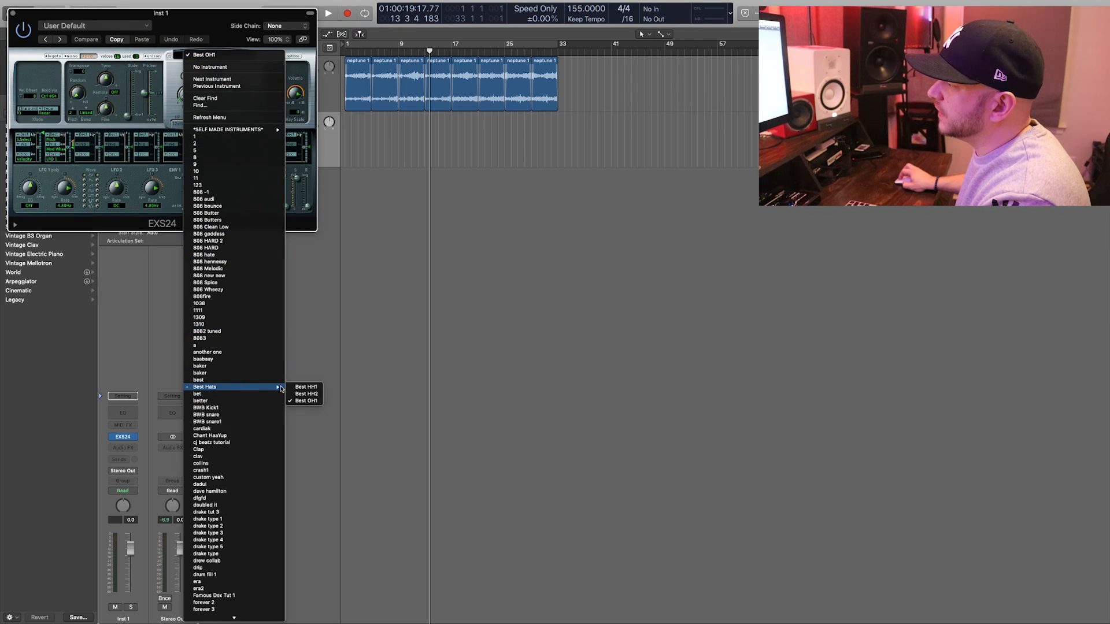
{"action": "left_click", "coordinate": [304, 387]}
{"action": "left_click", "coordinate": [13, 13]}
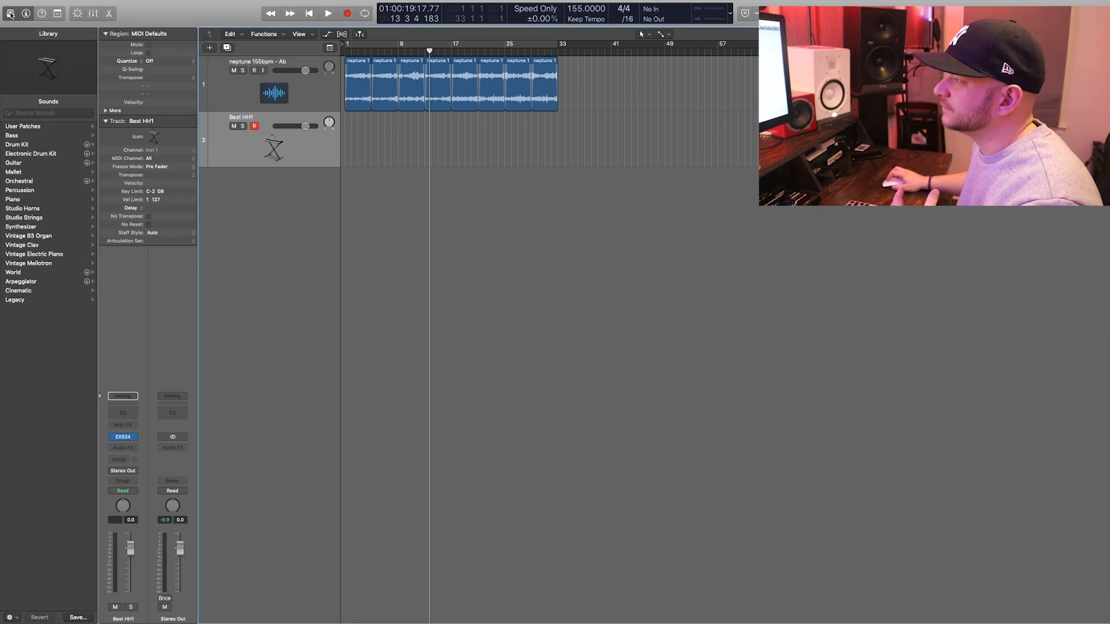
- Create an empty four-bar MIDI region at bar 1 on the Best HH1 track and open it in an enlarged Piano Roll
{"action": "right_click", "coordinate": [346, 132]}
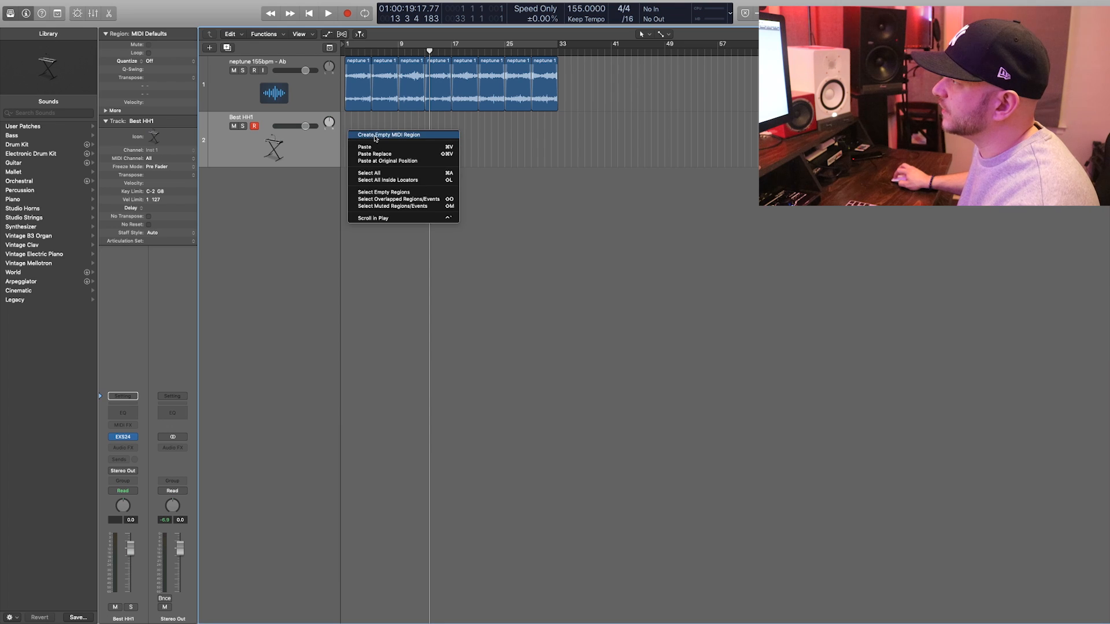
{"action": "left_click", "coordinate": [379, 137]}
{"action": "left_click_drag", "start_coordinate": [349, 145], "coordinate": [371, 145]}
{"action": "key", "text": "Return"}
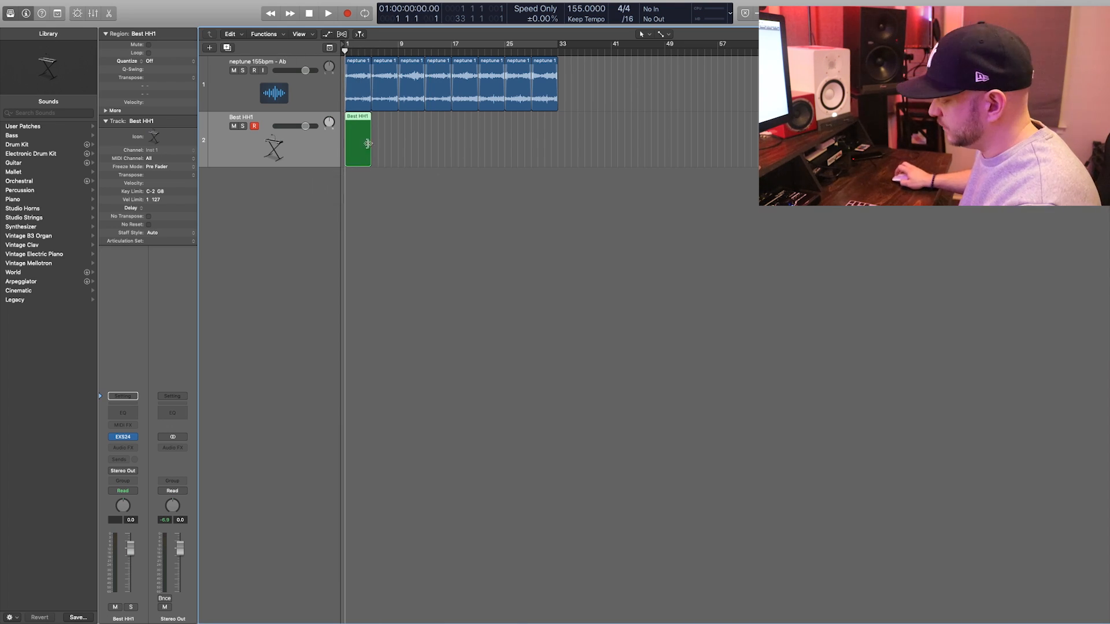
{"action": "key", "text": "p"}
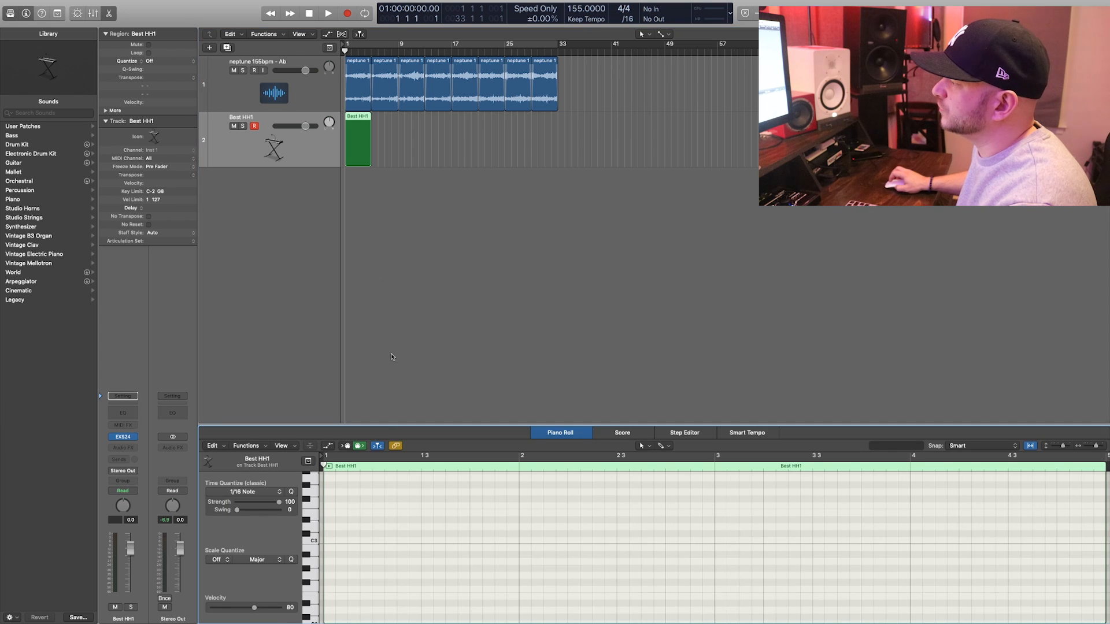
{"action": "left_click_drag", "start_coordinate": [382, 432], "coordinate": [378, 196]}
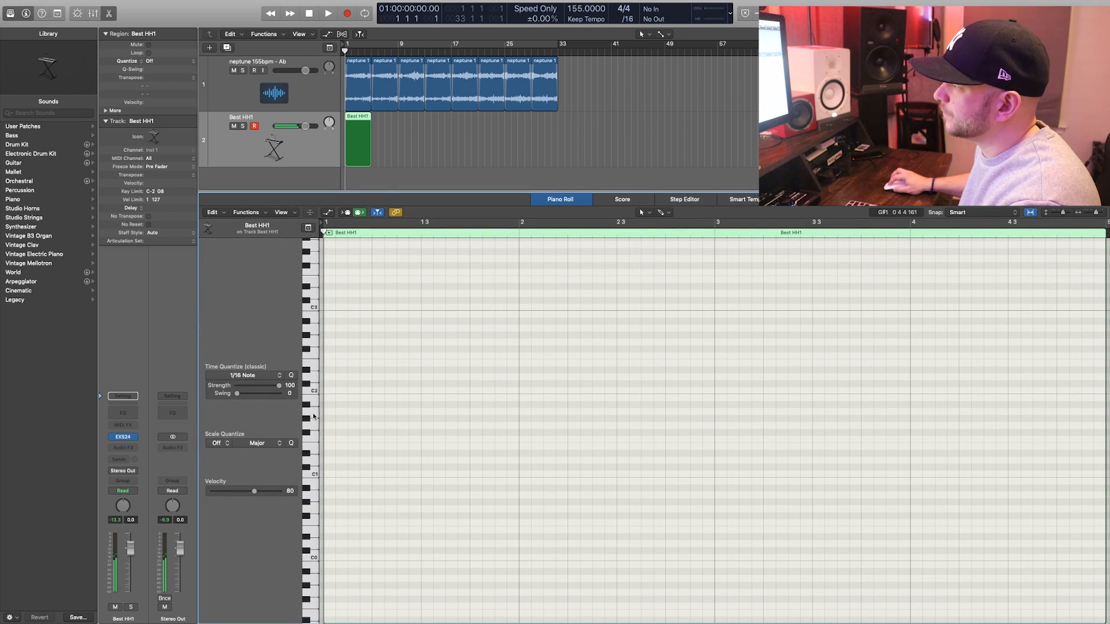
- Play the neptune sample in short passes and audition hi-hat pitches around C2 against it
{"action": "key", "text": "space"}
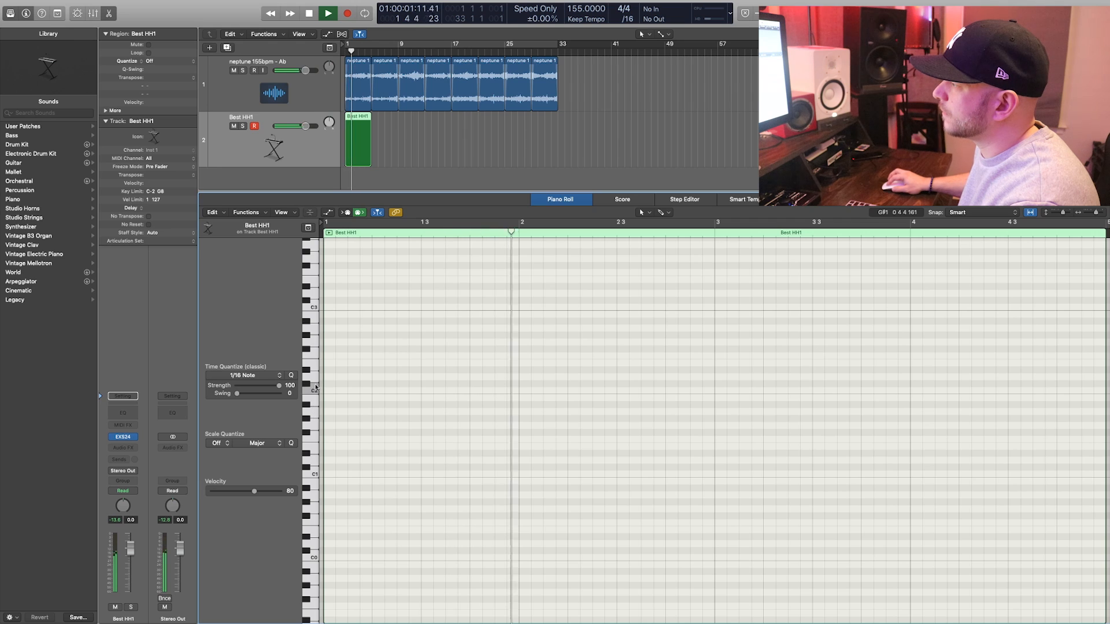
{"action": "key", "text": "space"}
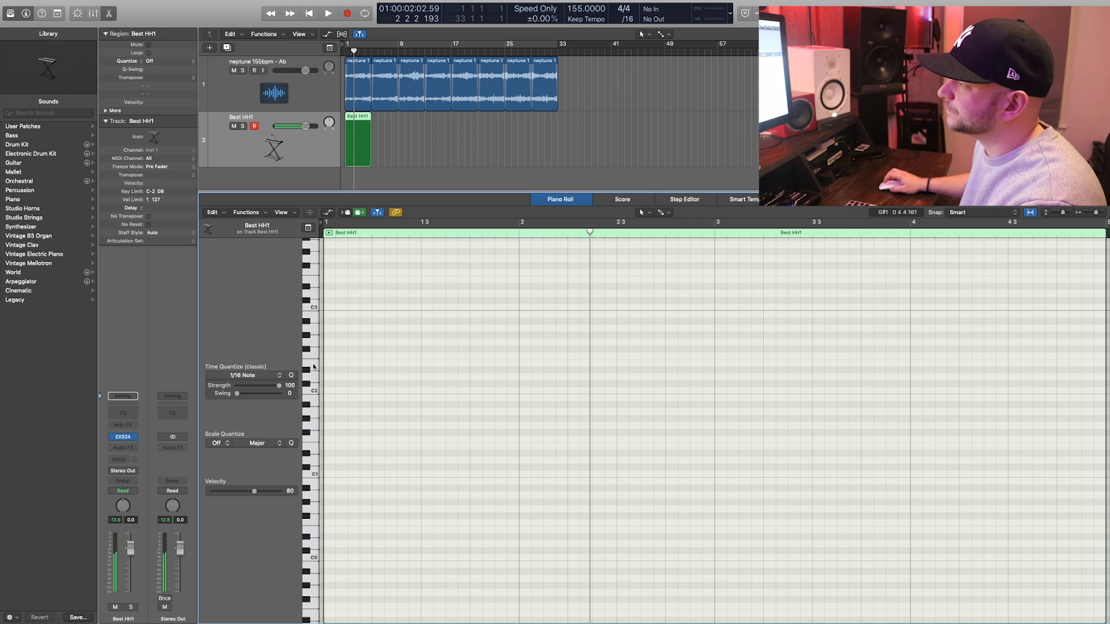
{"action": "key", "text": "space"}
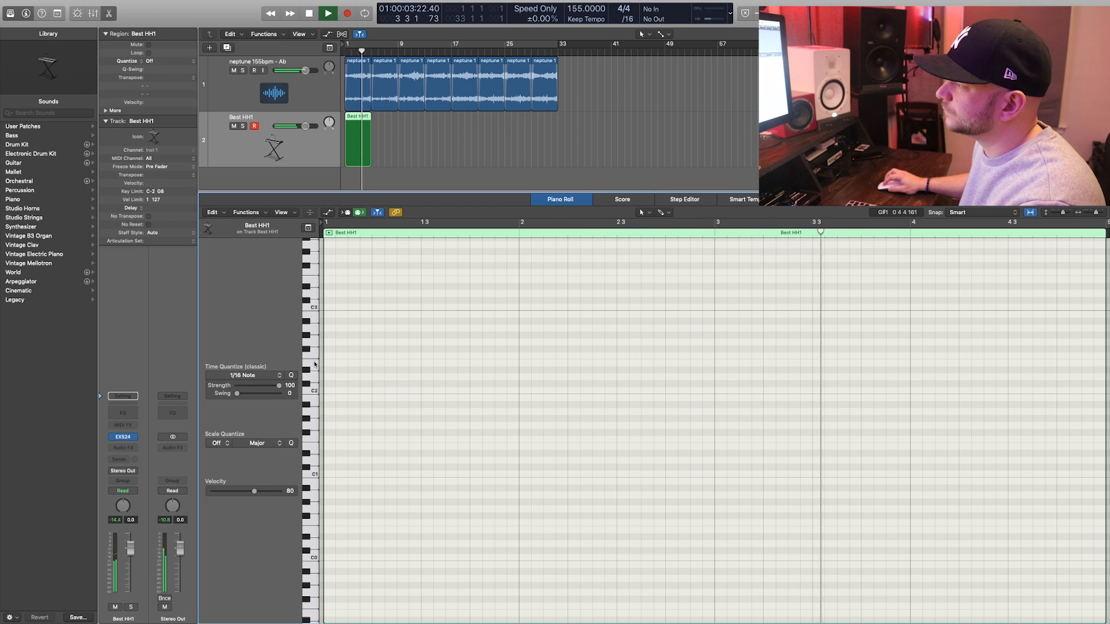
{"action": "key", "text": "space"}
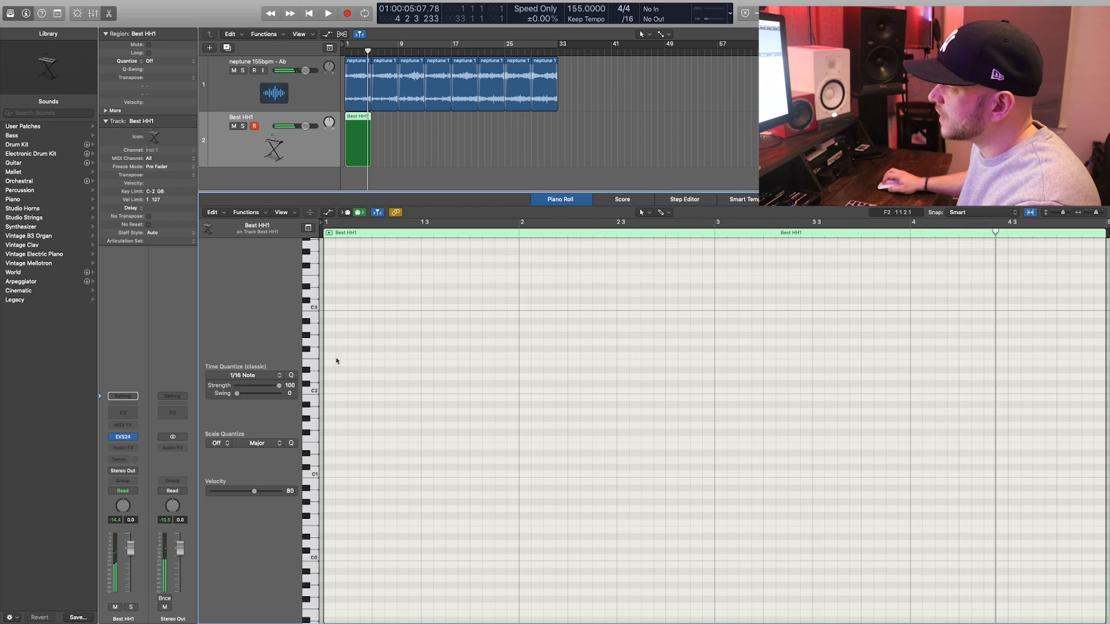
- Set time quantize to 1/8 Note and paint a full bar of eighth-note hi-hats on E2 in bar 1 with the Brush Tool
{"action": "left_click", "coordinate": [670, 213]}
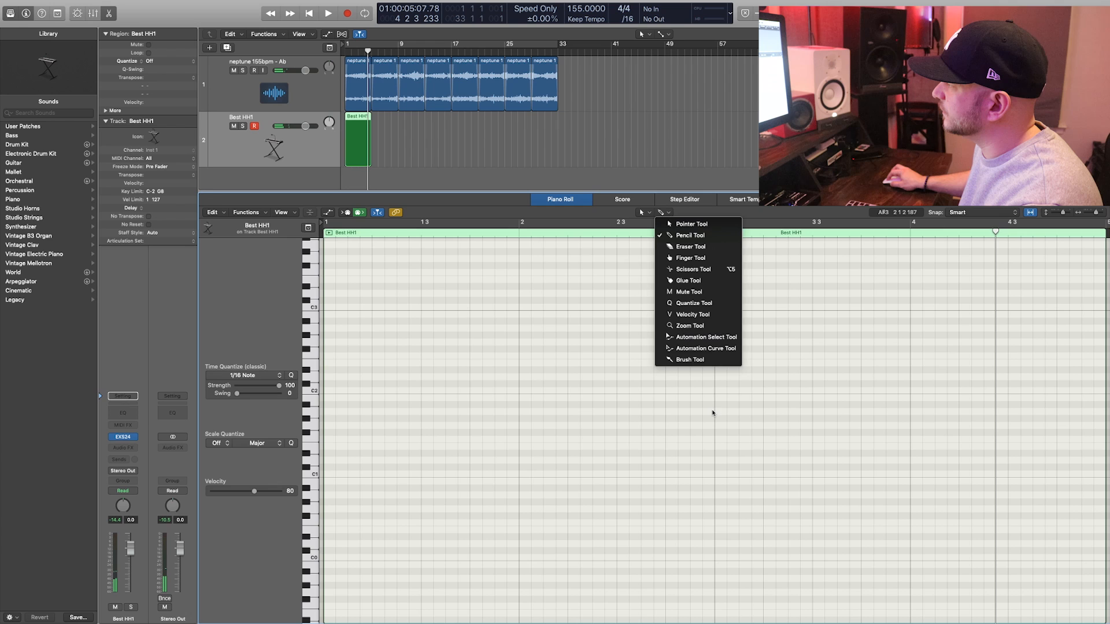
{"action": "left_click", "coordinate": [697, 360]}
{"action": "left_click", "coordinate": [234, 376]}
{"action": "left_click", "coordinate": [236, 423]}
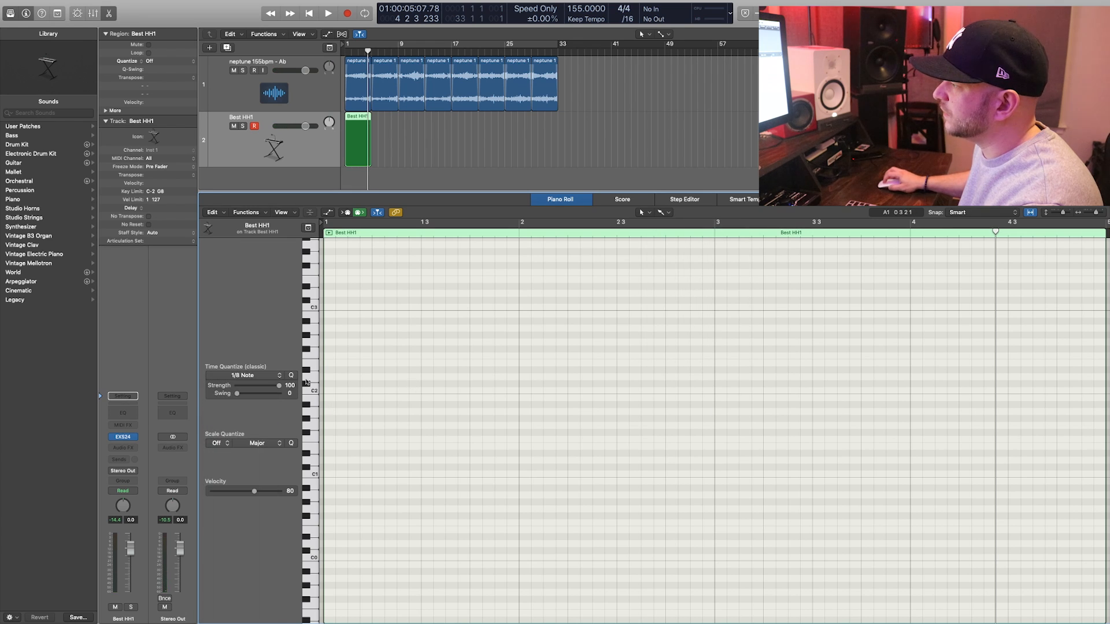
{"action": "mouse_move", "coordinate": [335, 365]}
{"action": "left_mouse_down"}
{"action": "mouse_move", "coordinate": [415, 365]}
{"action": "mouse_move", "coordinate": [372, 363]}
{"action": "left_mouse_up"}
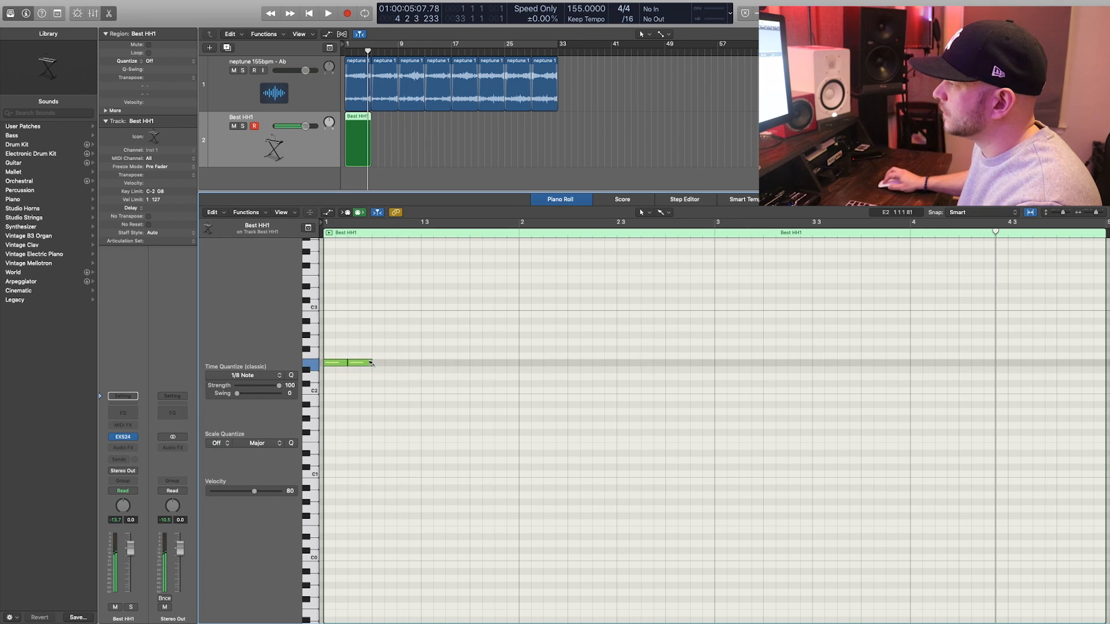
{"action": "left_click_drag", "start_coordinate": [496, 364], "coordinate": [517, 364]}
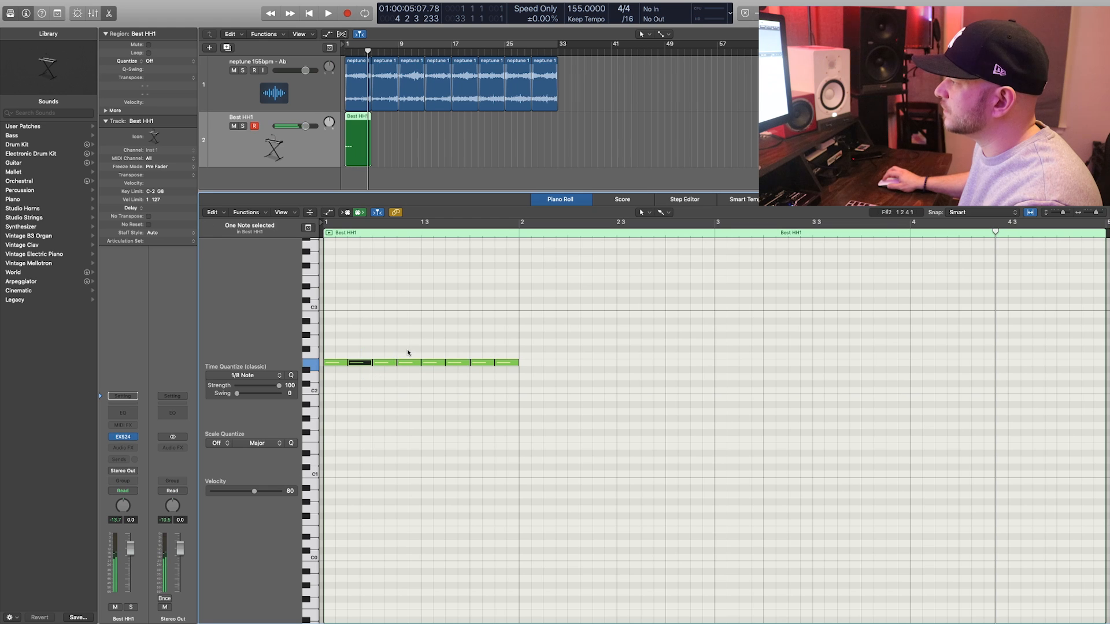
- Select every second hi-hat note in bar 1 and lower their velocity to 55 in the Piano Roll's automation area
{"action": "left_click", "coordinate": [408, 362], "text": "shift"}
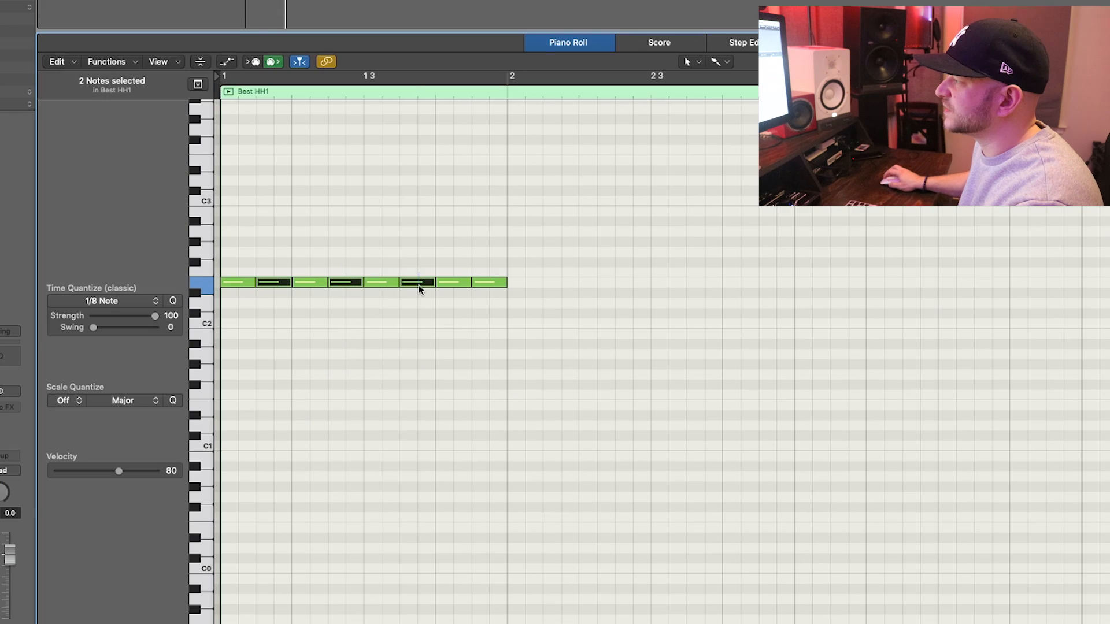
{"action": "left_click", "coordinate": [489, 282], "text": "shift"}
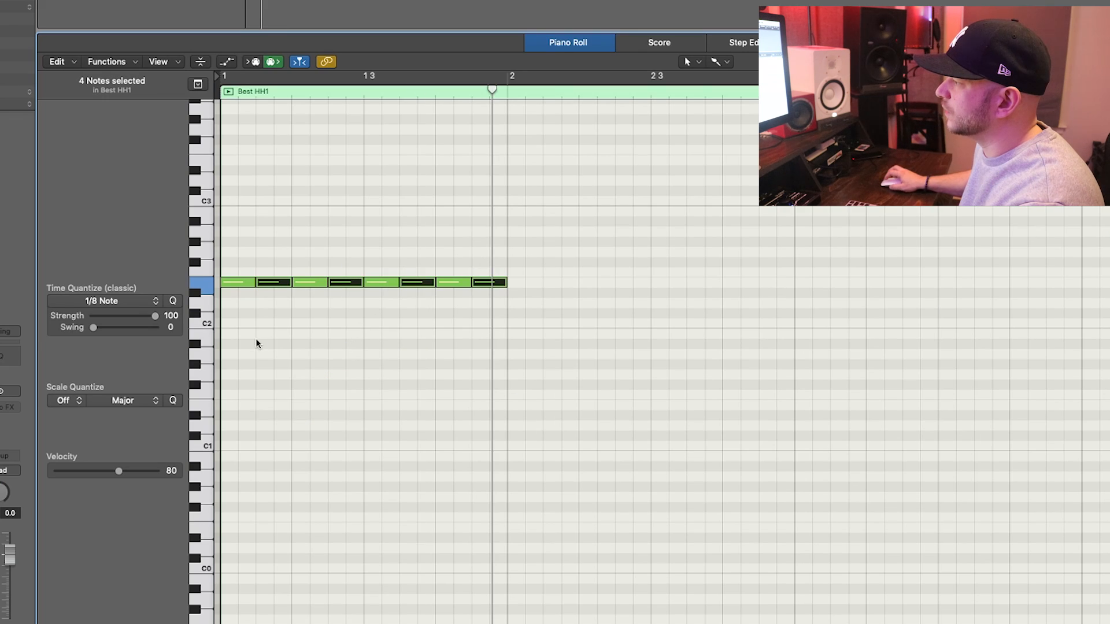
{"action": "left_click", "coordinate": [226, 62]}
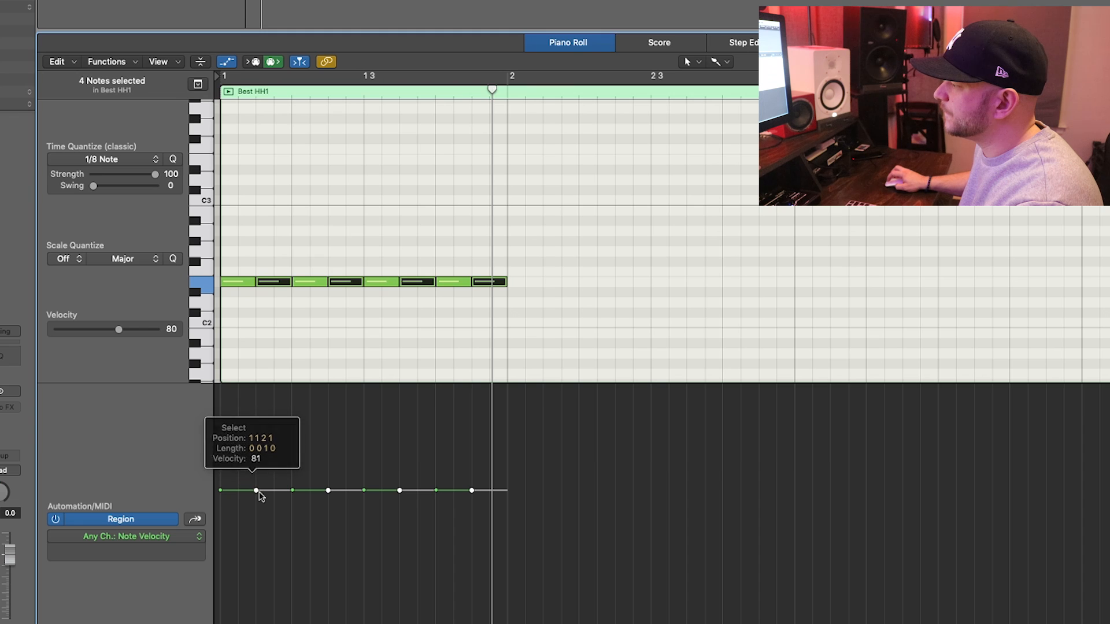
{"action": "left_click_drag", "start_coordinate": [258, 493], "coordinate": [258, 525]}
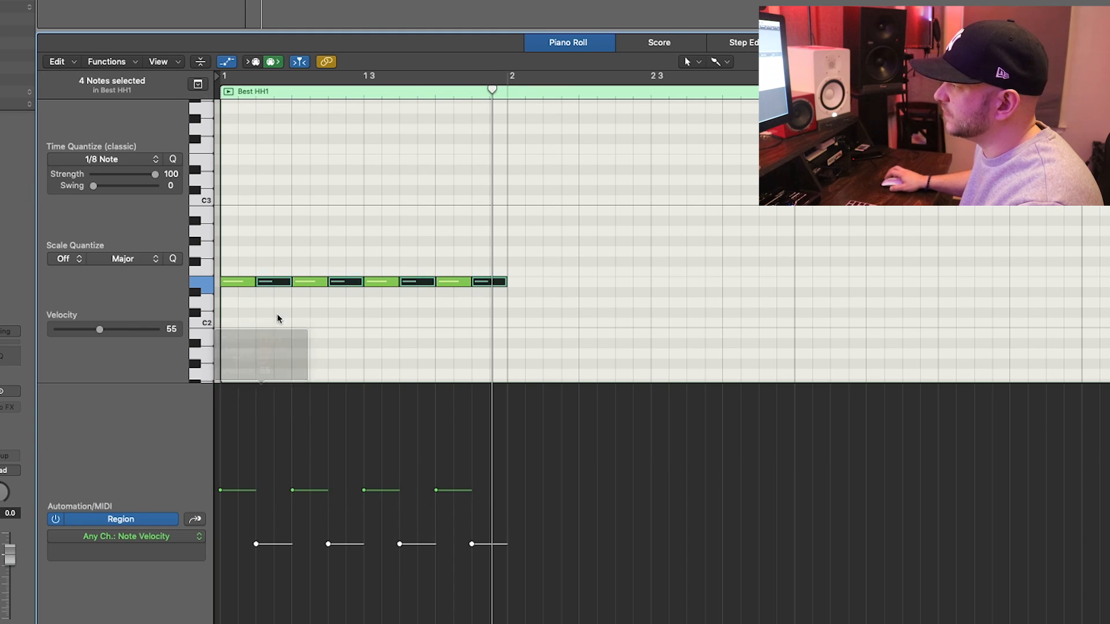
- Examine the automation area's parameter list around Note Velocity, hiding and reshowing the area
{"action": "left_click", "coordinate": [116, 536]}
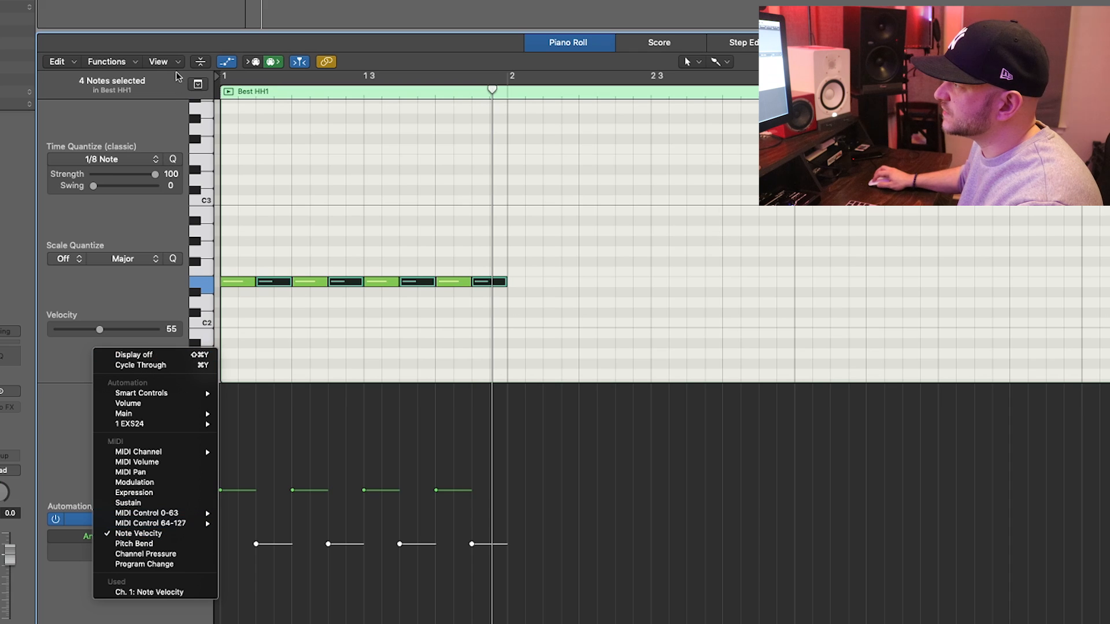
{"action": "left_click", "coordinate": [211, 68]}
{"action": "left_click", "coordinate": [227, 62]}
{"action": "left_click", "coordinate": [226, 62]}
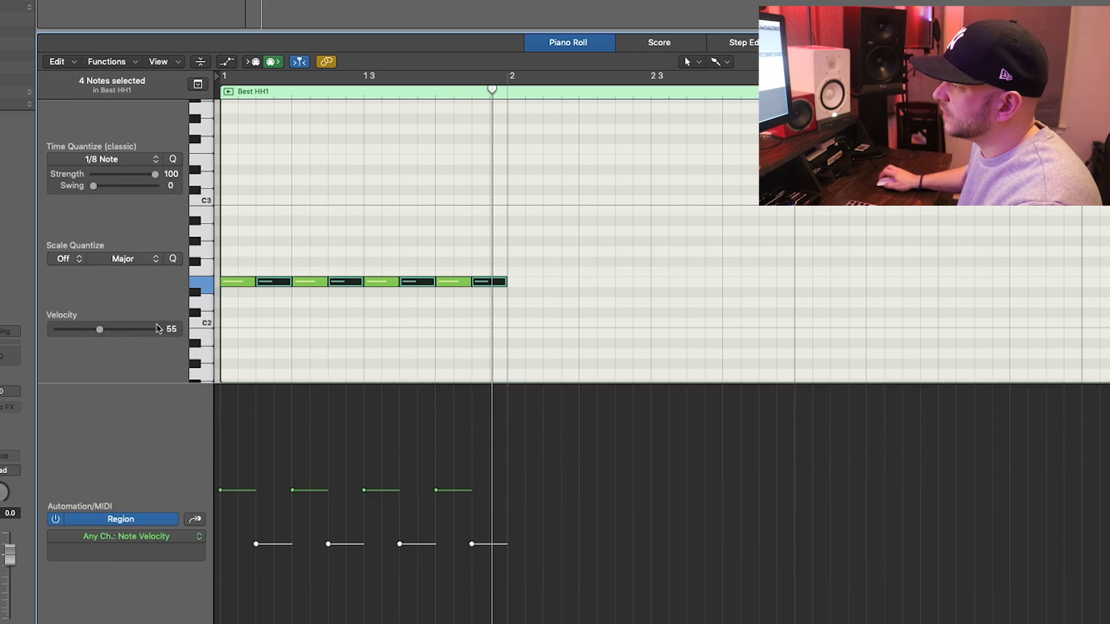
{"action": "left_click", "coordinate": [124, 536]}
{"action": "left_click", "coordinate": [130, 538]}
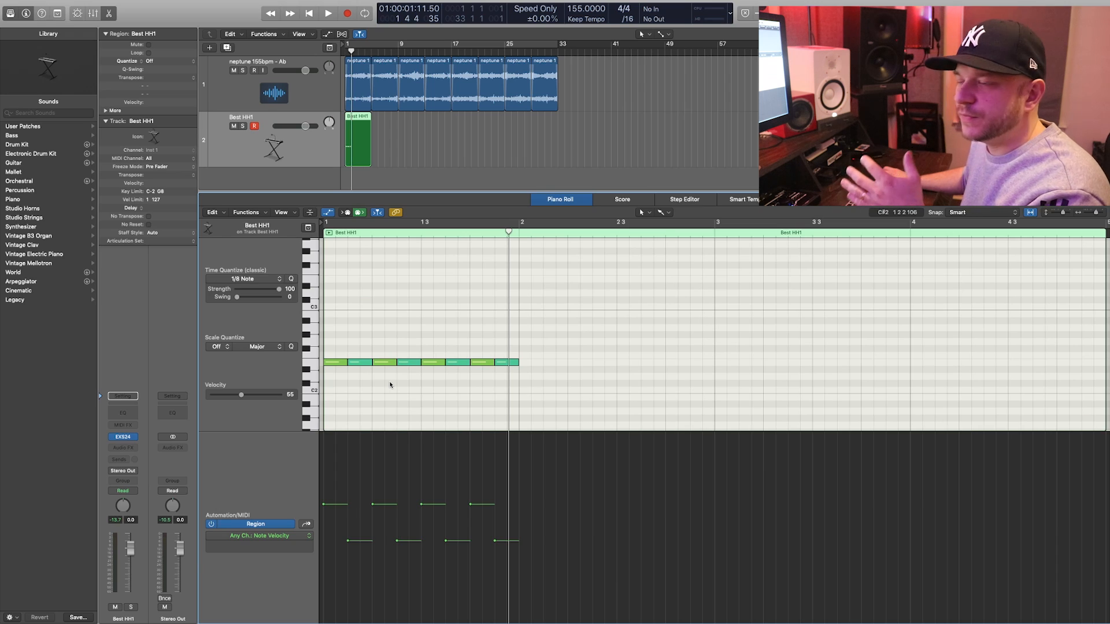
- Audition the hi-hat bar, select its eight notes, and repeat them three times to fill the four-bar region
{"action": "key", "text": "space"}
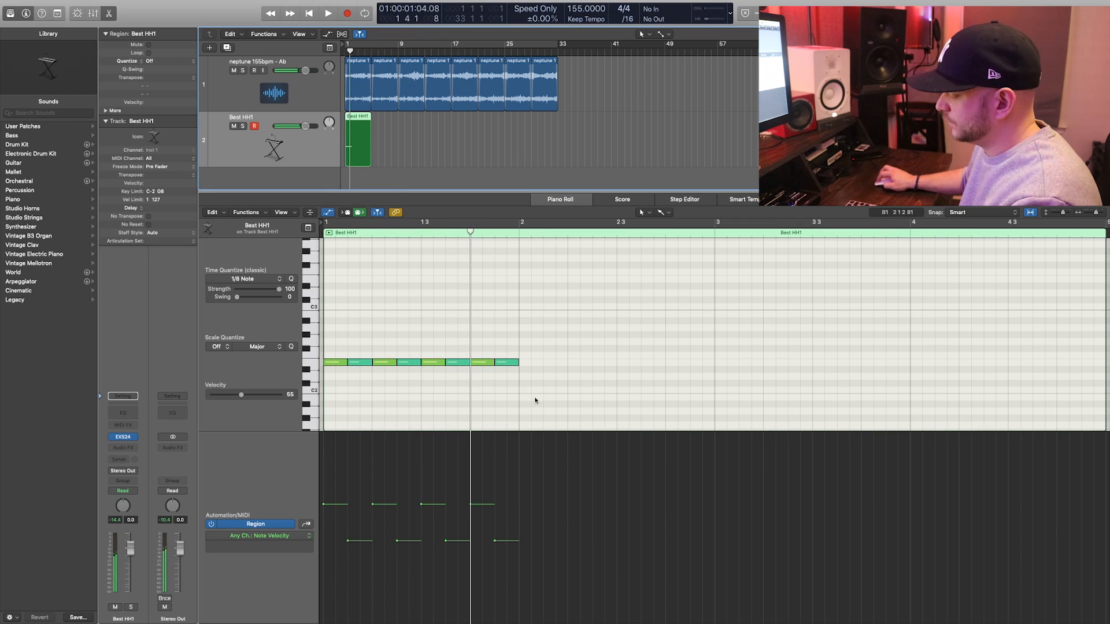
{"action": "left_click_drag", "start_coordinate": [534, 400], "coordinate": [340, 365]}
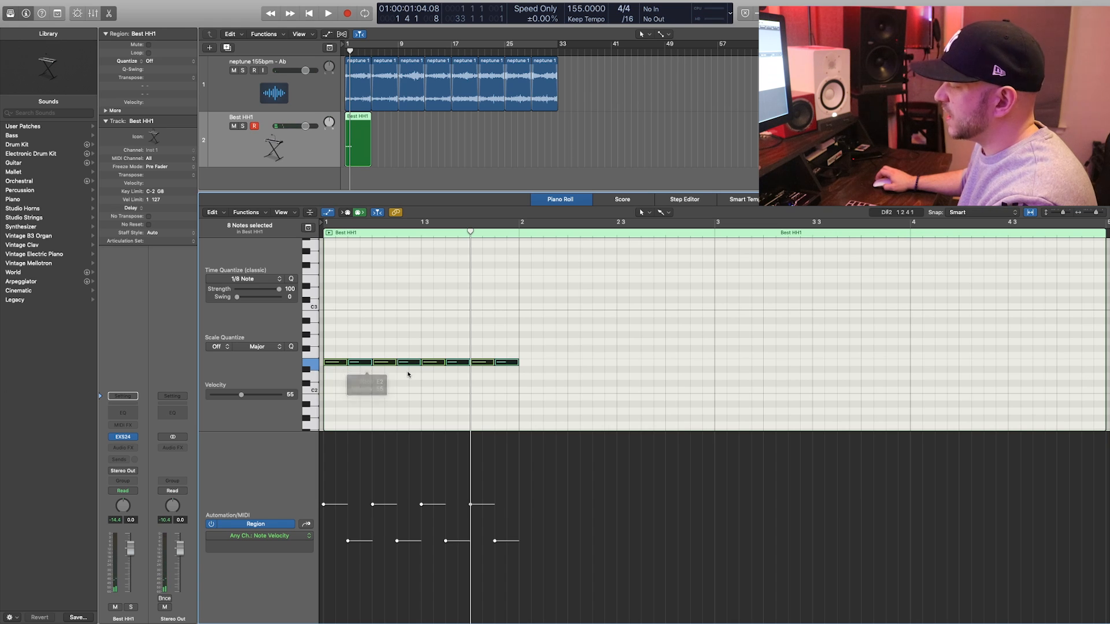
{"action": "key", "text": "super+r"}
{"action": "key", "text": "super+r"}
{"action": "key", "text": "super+r"}
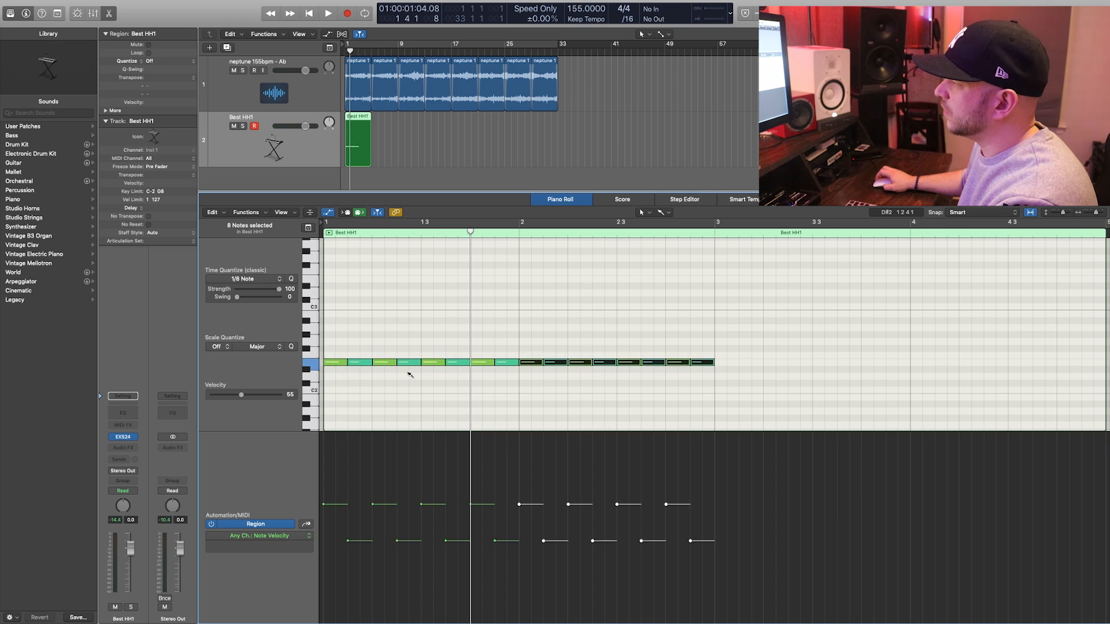
- Set the cycle range to bars 1 through 5 and play the hi-hat pattern with the sample in a loop
{"action": "key", "text": "space"}
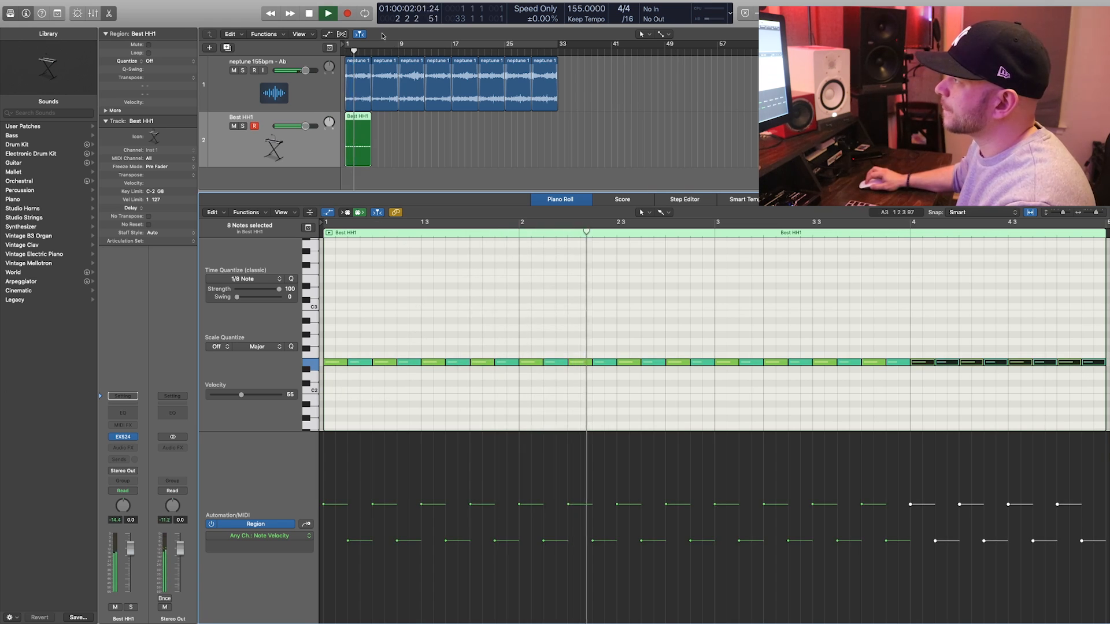
{"action": "key", "text": "super+u"}
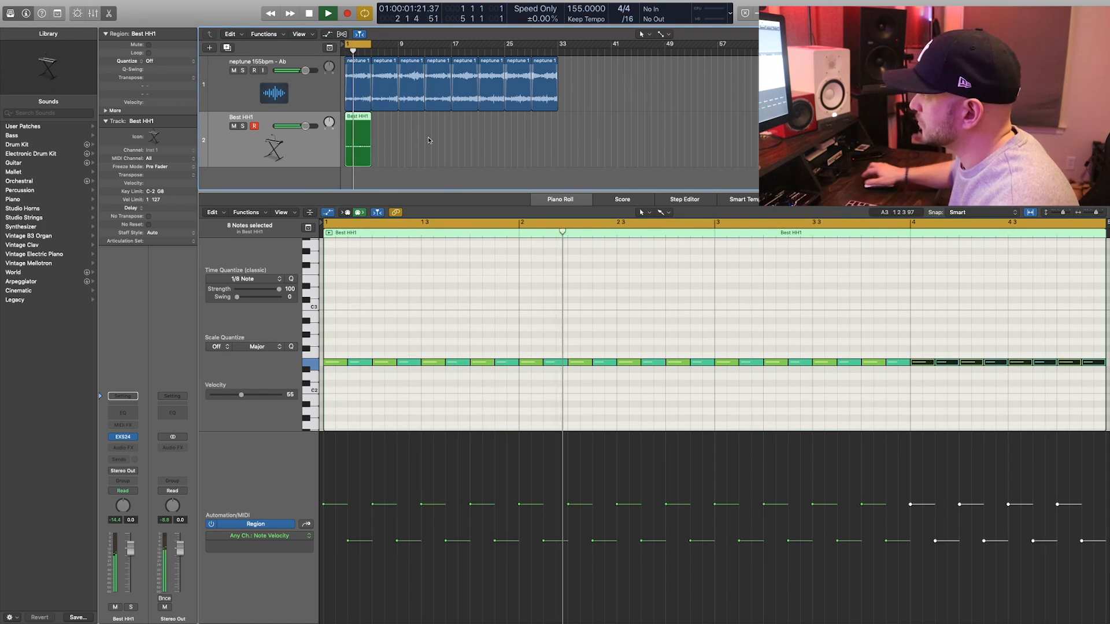
{"action": "scroll", "coordinate": [395, 368], "scroll_direction": "down", "scroll_amount": 4}
{"action": "scroll", "coordinate": [395, 368], "scroll_direction": "down", "scroll_amount": 5}
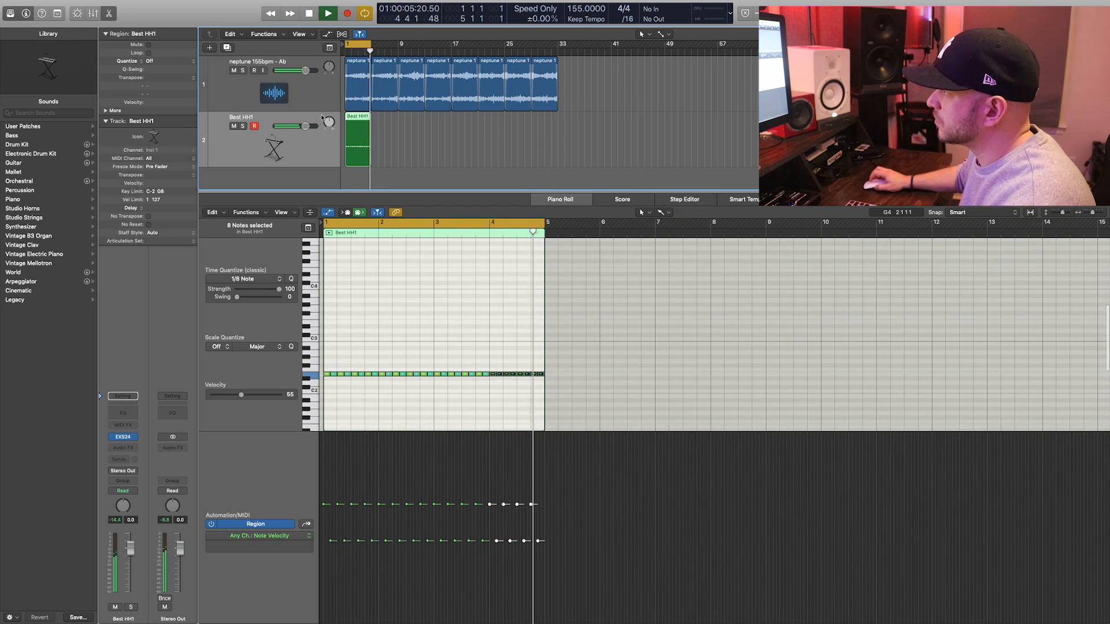
{"action": "key", "text": "space"}
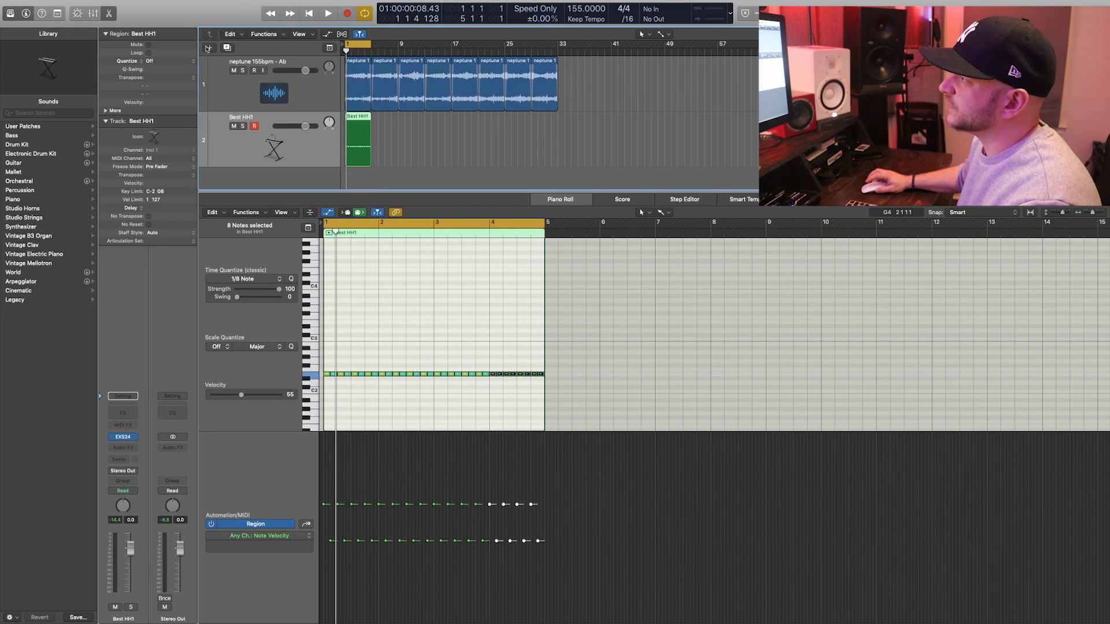
- Add a new software instrument track and load Ultrabeat on it as the instrument
{"action": "left_click", "coordinate": [208, 48]}
{"action": "left_click", "coordinate": [687, 72]}
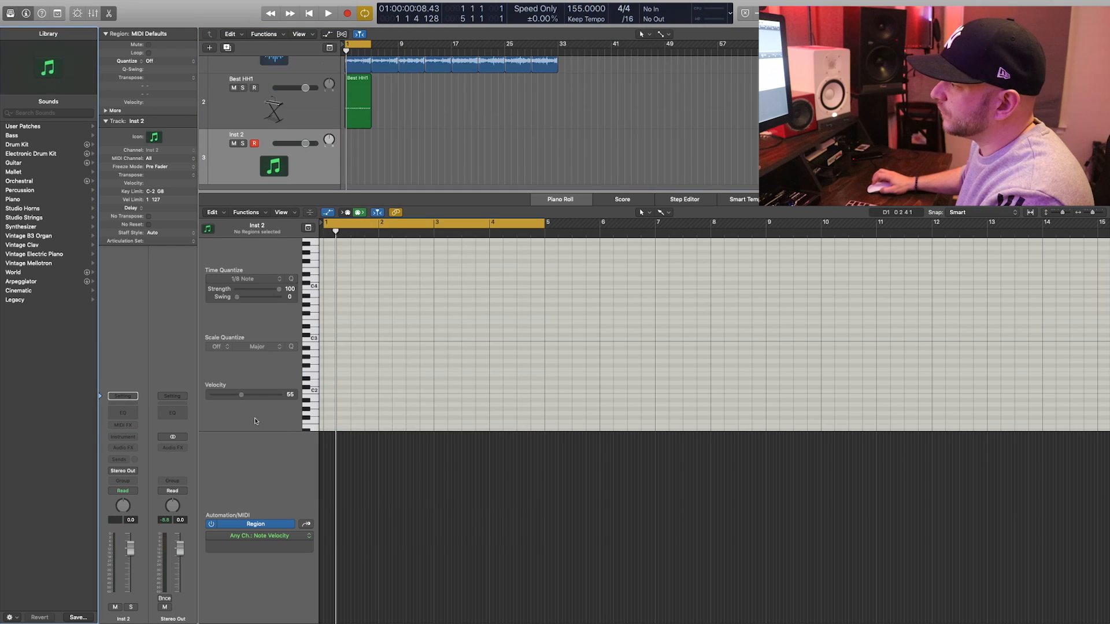
{"action": "left_click", "coordinate": [123, 438]}
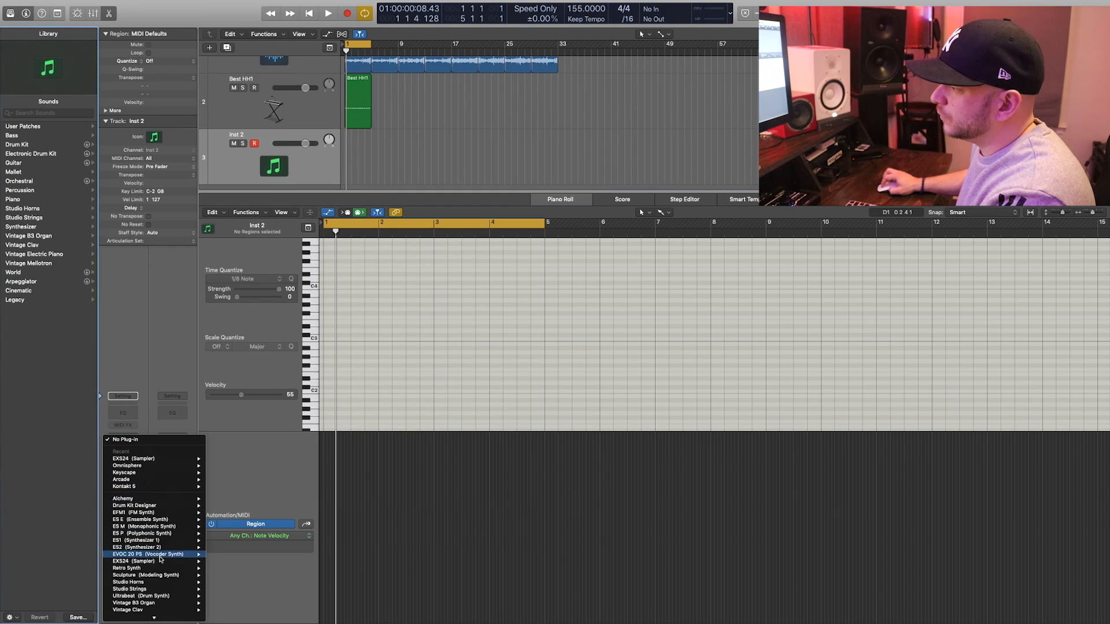
{"action": "scroll", "coordinate": [155, 554], "scroll_direction": "down", "scroll_amount": 3}
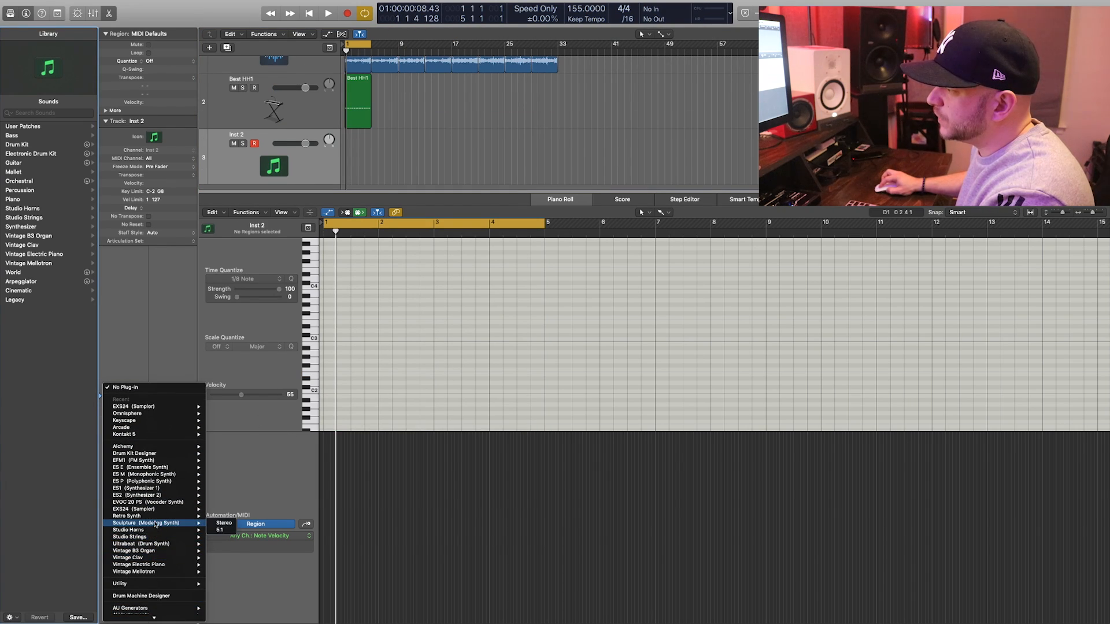
{"action": "left_click", "coordinate": [221, 526]}
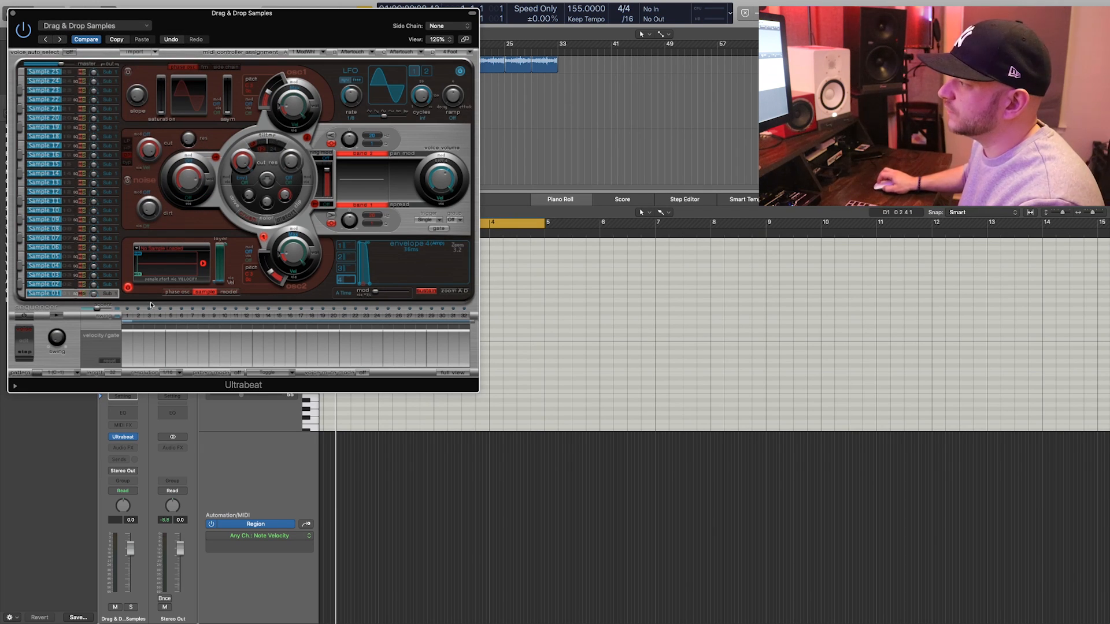
- Start loading a sample in Ultrabeat and expand the Snares folder inside the Tunnel Vision Vol. 2 drum kit
{"action": "left_click", "coordinate": [165, 250]}
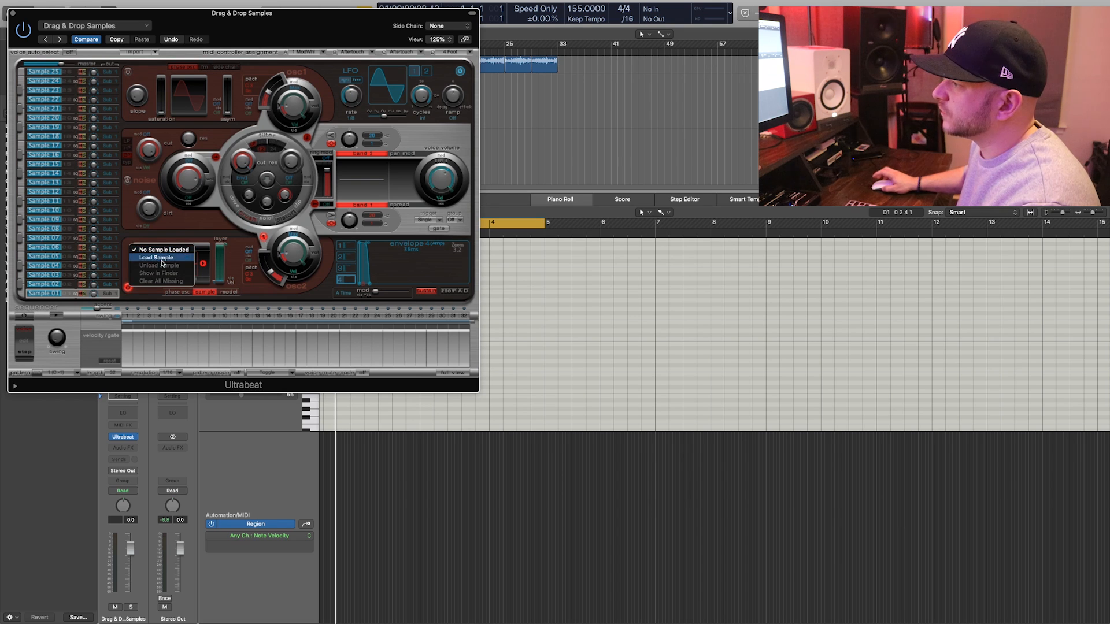
{"action": "left_click", "coordinate": [162, 263]}
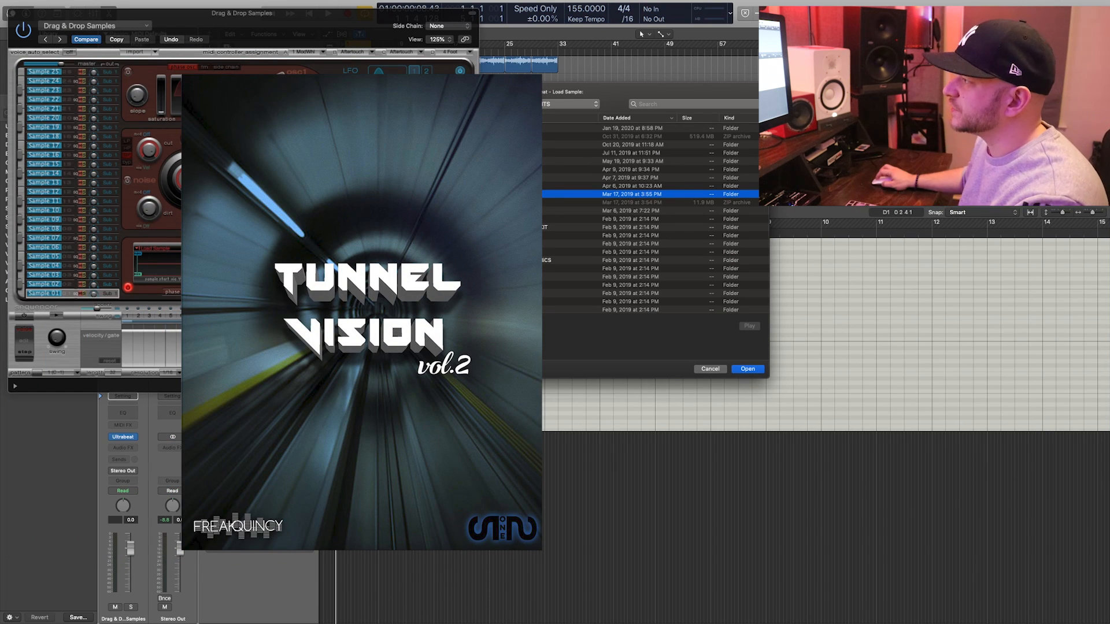
{"action": "left_click", "coordinate": [414, 195]}
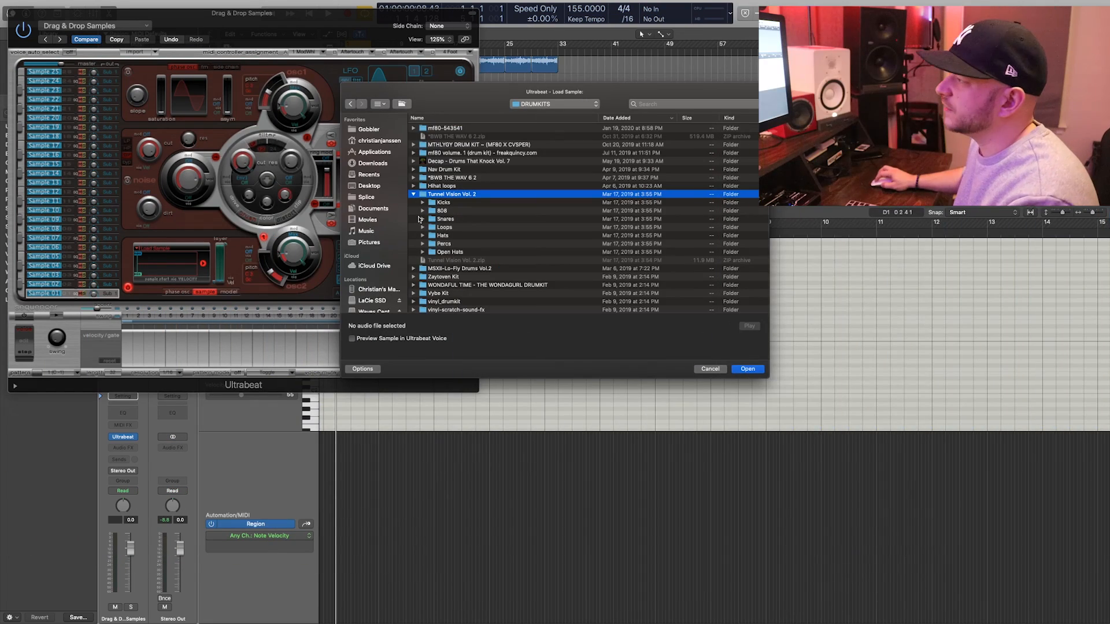
{"action": "left_click", "coordinate": [418, 218]}
{"action": "left_click", "coordinate": [424, 220]}
- Audition the snare samples in the Snares folder one after another against the playing loop
{"action": "key", "text": "Down"}
{"action": "key", "text": "Down"}
{"action": "key", "text": "Down"}
{"action": "key", "text": "Down"}
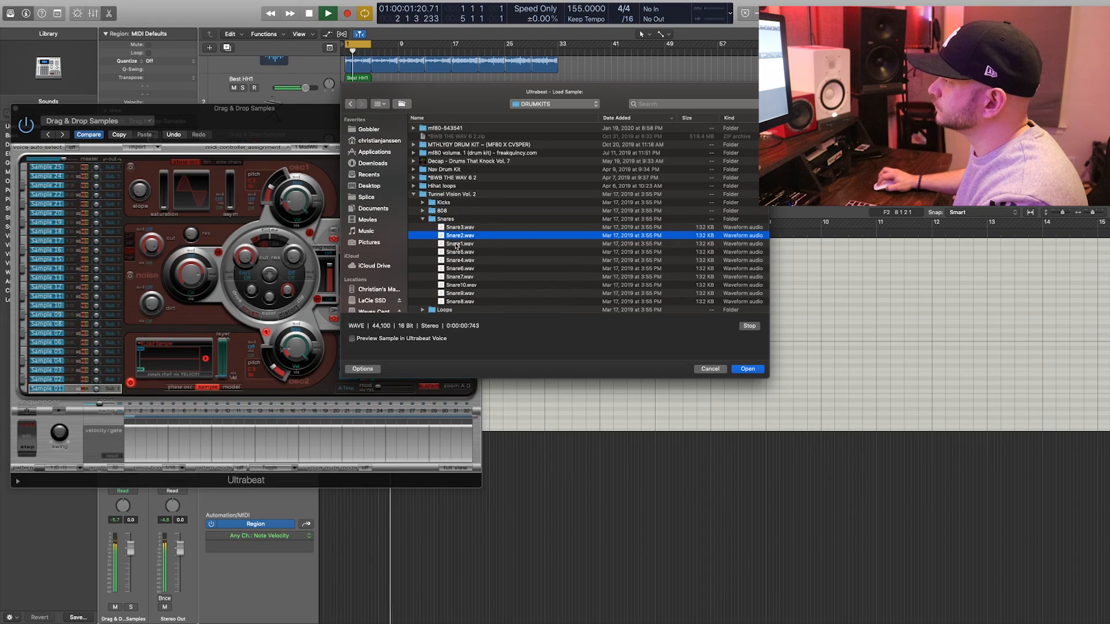
{"action": "key", "text": "Down"}
{"action": "key", "text": "Down"}
{"action": "key", "text": "Down"}
{"action": "key", "text": "Down"}
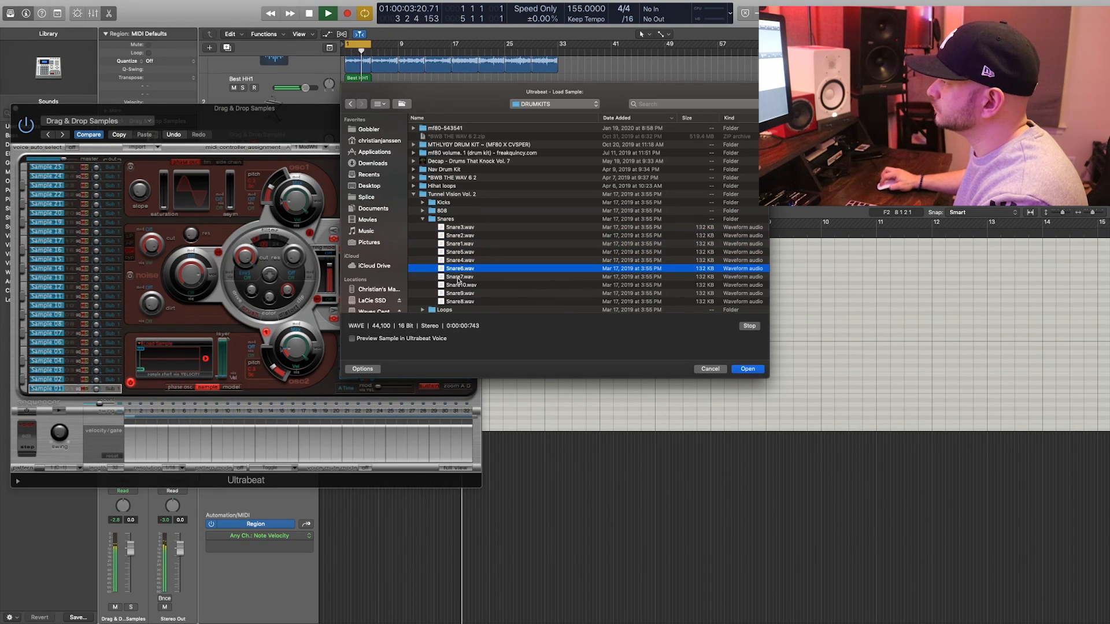
{"action": "key", "text": "Down"}
{"action": "key", "text": "Down"}
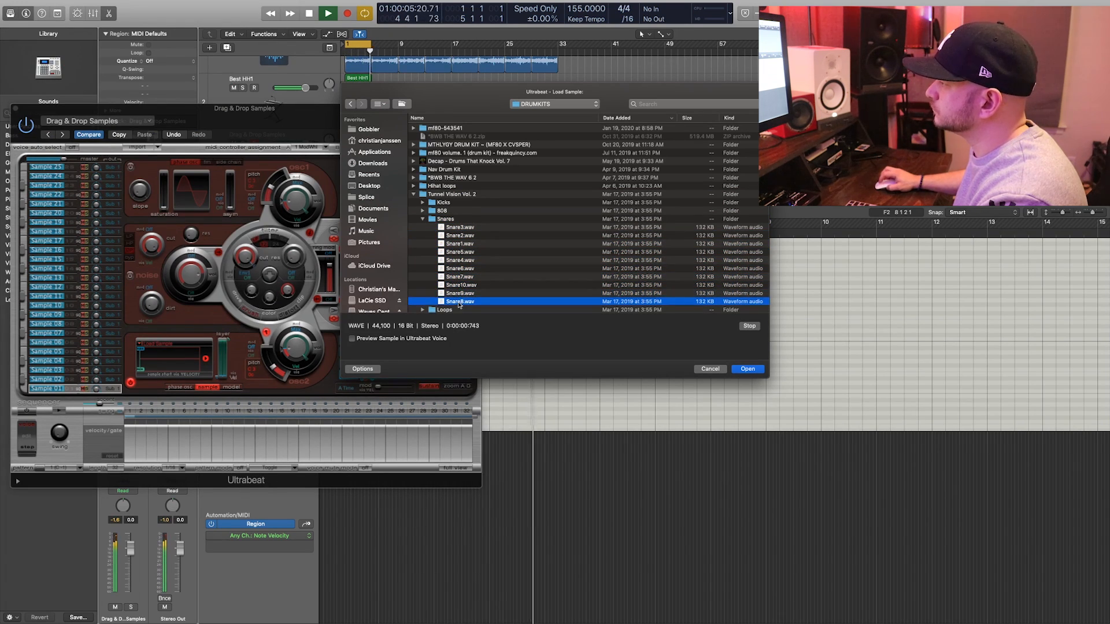
- Load Snare2.wav into Ultrabeat's Sample 01 voice and assign the voice's output to Sub Group 2 (3-4)
{"action": "left_click", "coordinate": [460, 229]}
{"action": "left_click", "coordinate": [460, 236]}
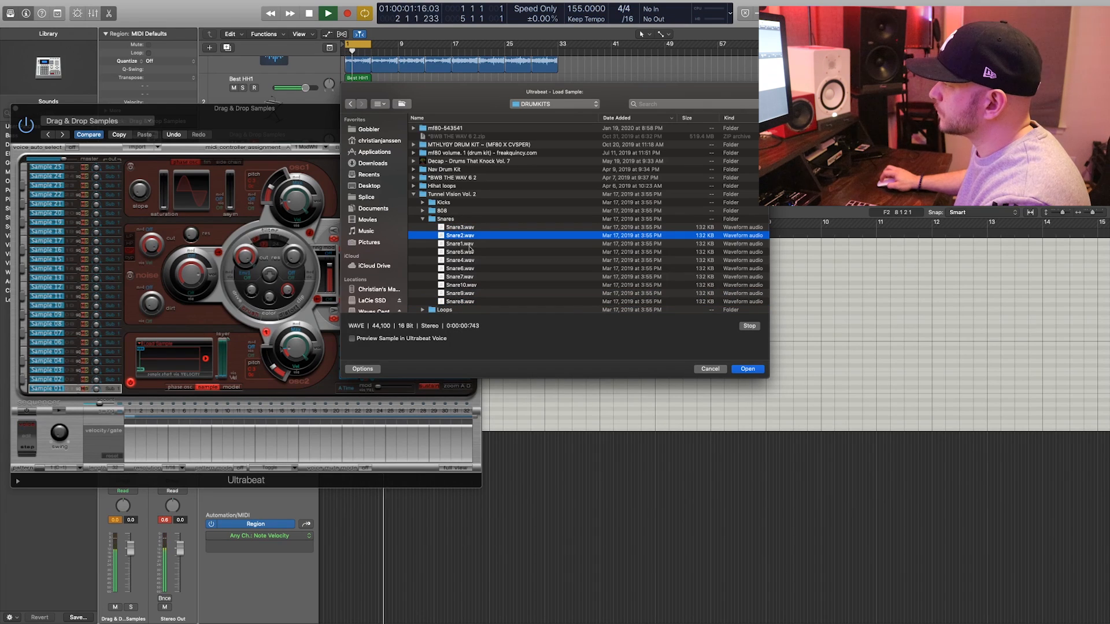
{"action": "left_click", "coordinate": [751, 370]}
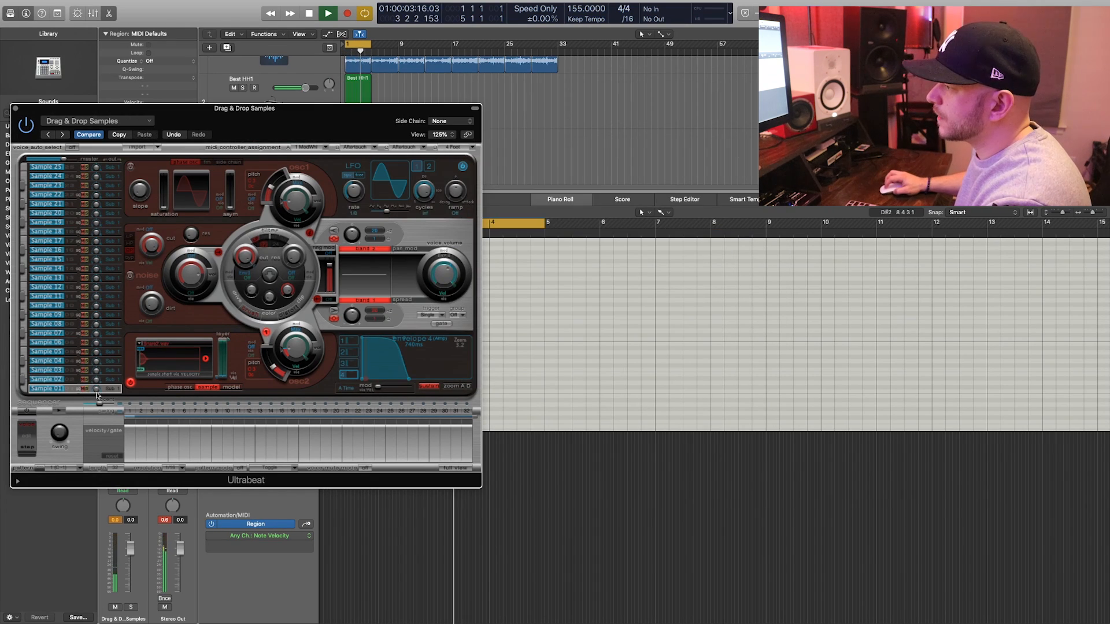
{"action": "left_click", "coordinate": [114, 389]}
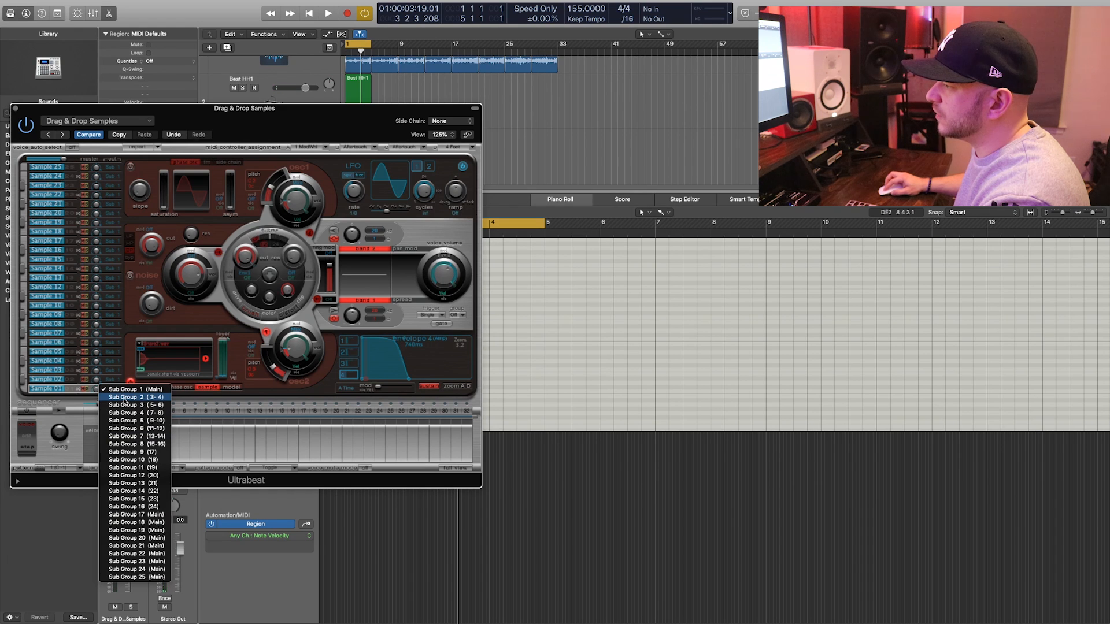
{"action": "left_click", "coordinate": [152, 398]}
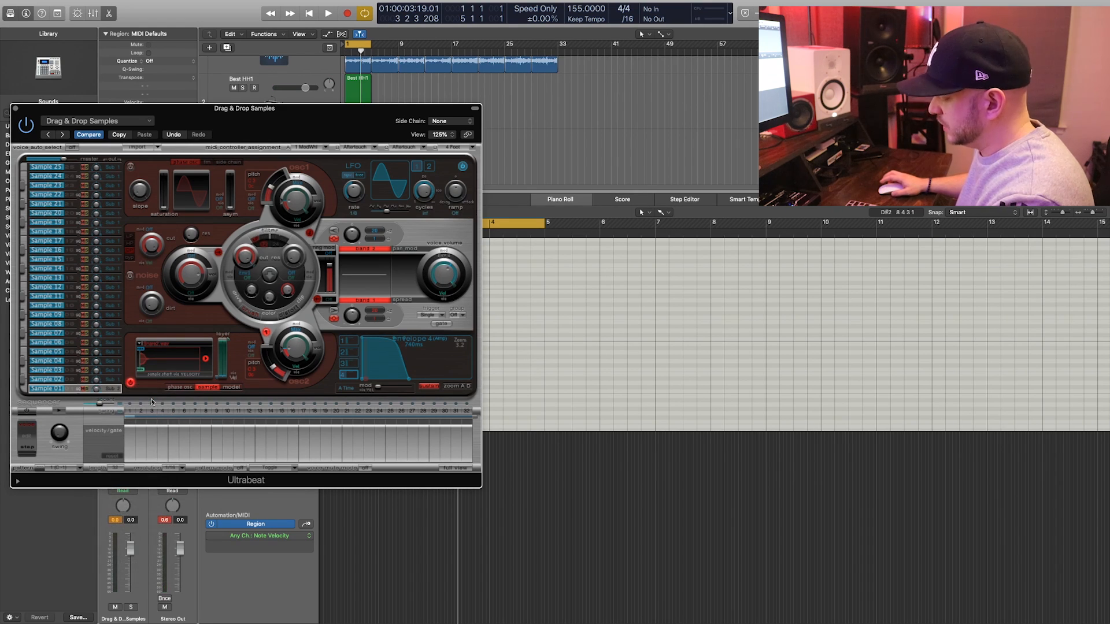
- Record a four-bar snare pattern on the Ultrabeat track and raise all its notes to velocity 127
{"action": "key", "text": "x"}
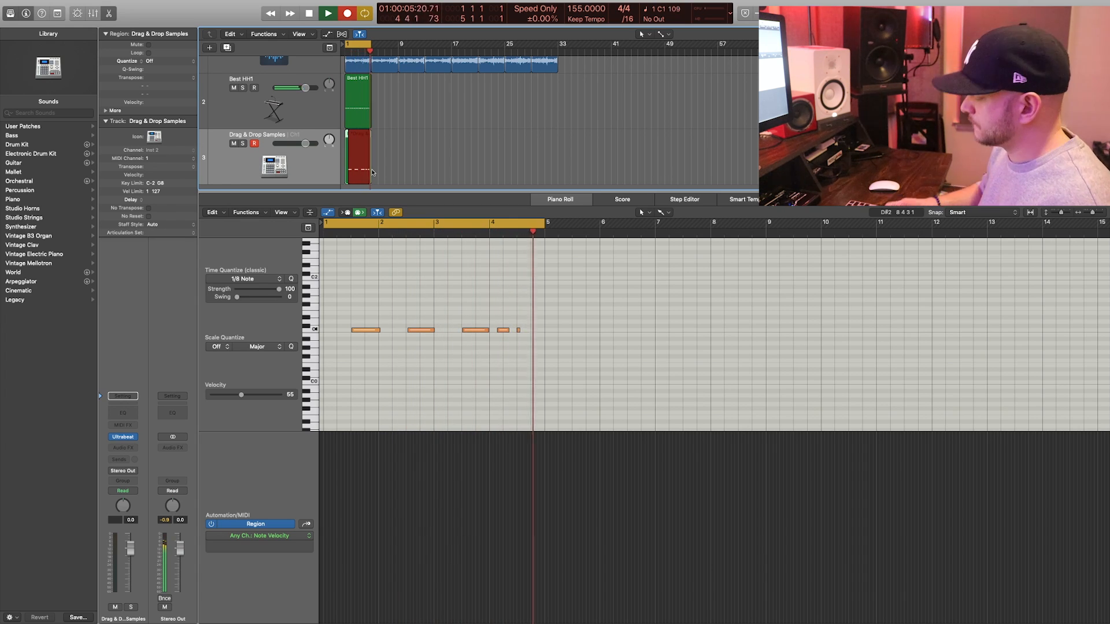
{"action": "key", "text": "space"}
{"action": "left_click", "coordinate": [477, 391]}
{"action": "key", "text": "super+a"}
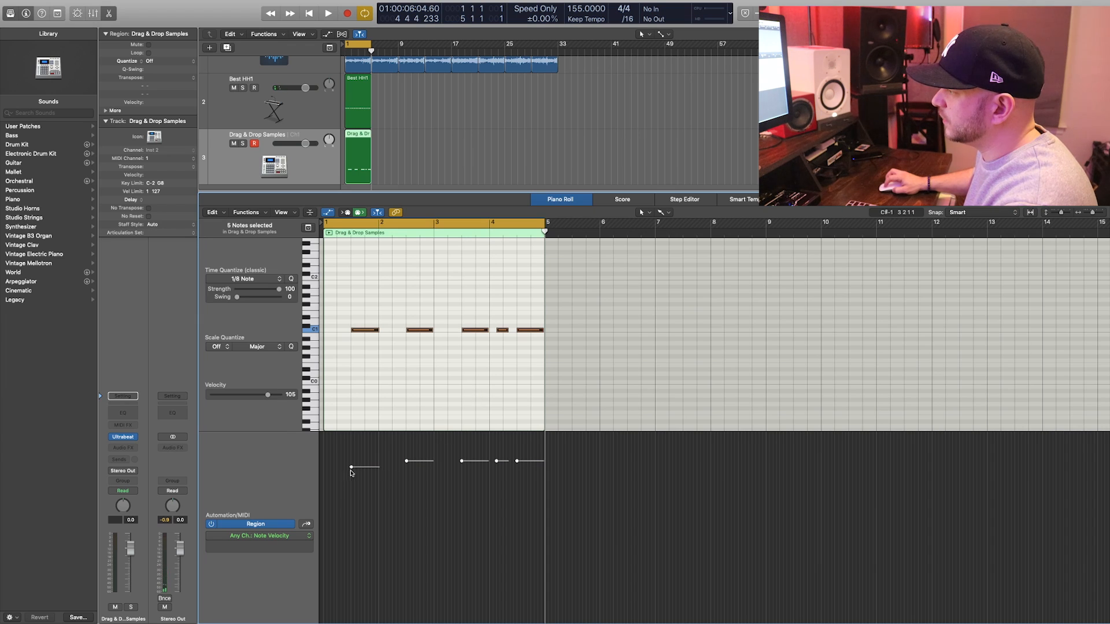
{"action": "left_click_drag", "start_coordinate": [351, 468], "coordinate": [353, 312]}
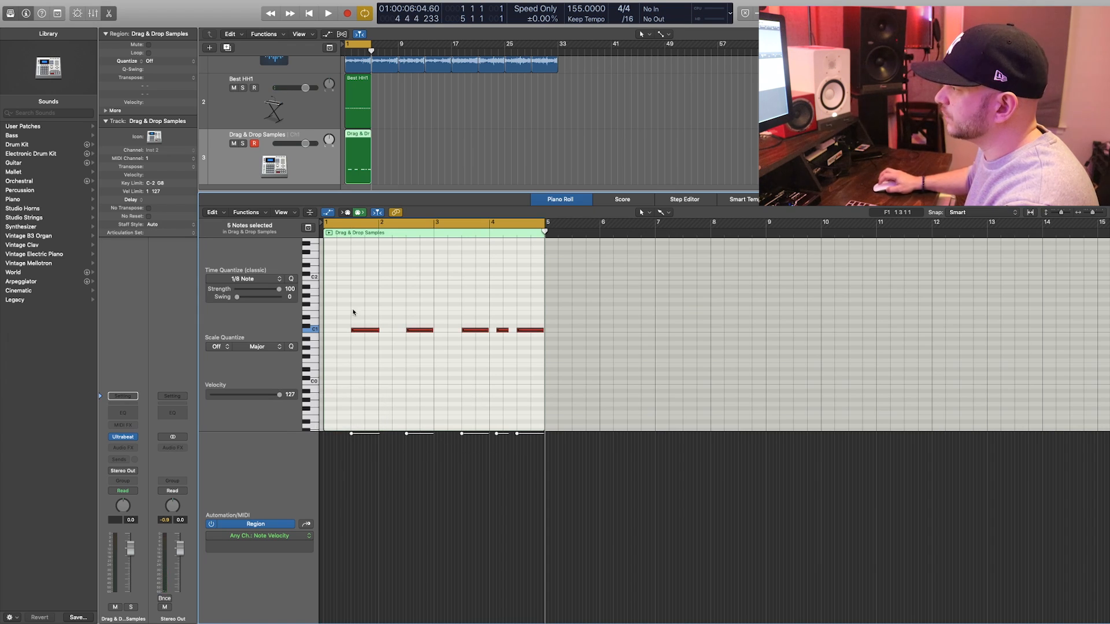
- Adjust the snare's voice volume in Ultrabeat and check the pattern against the playing loop
{"action": "left_click", "coordinate": [119, 438]}
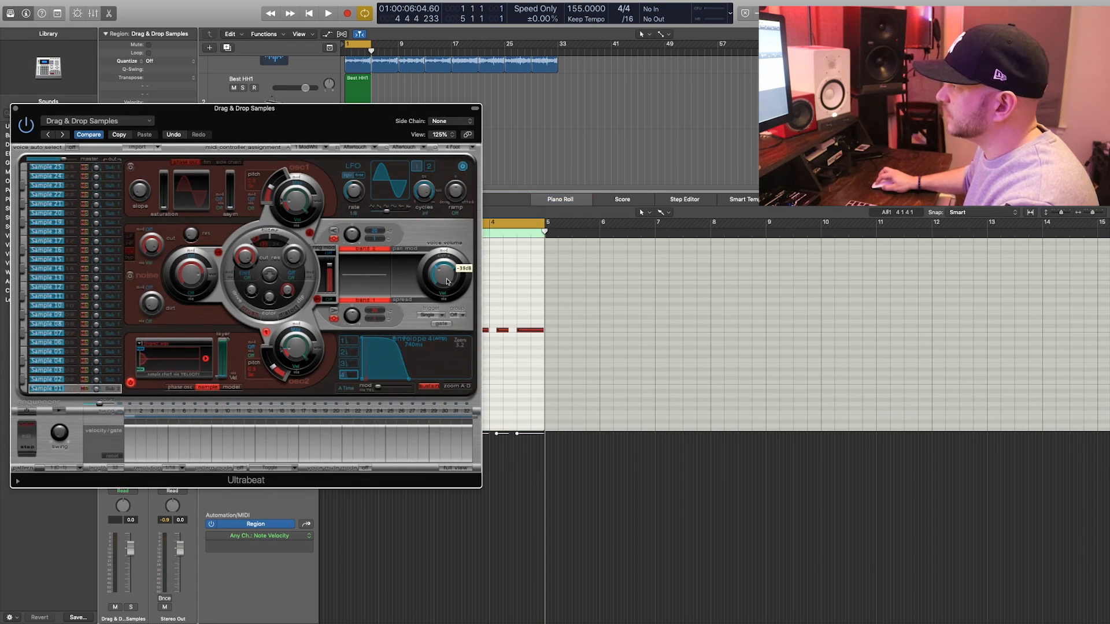
{"action": "key", "text": "space"}
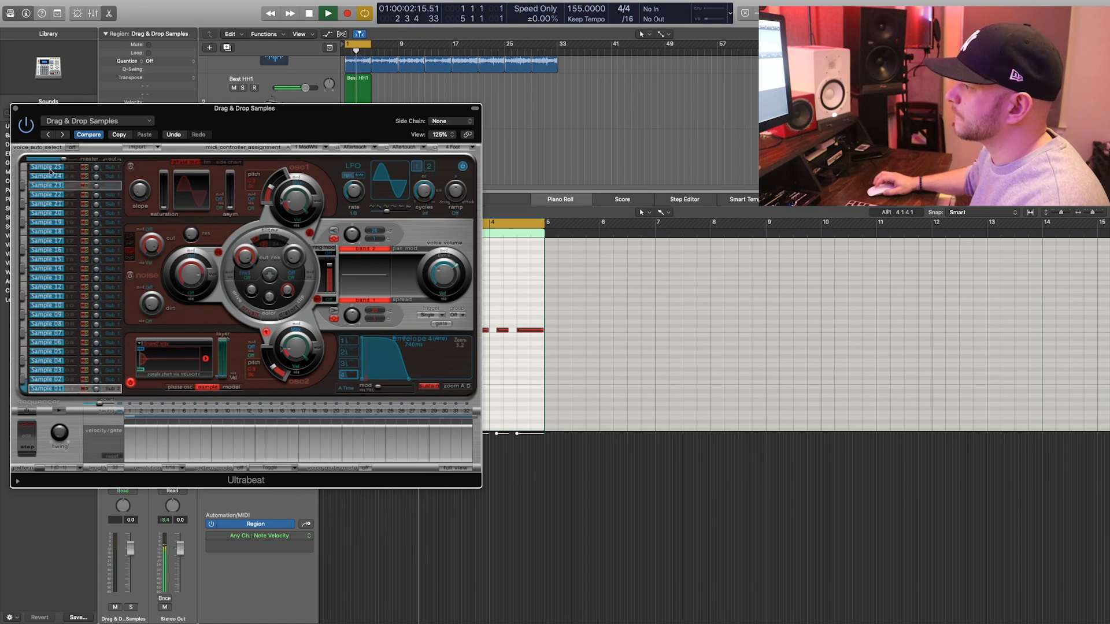
{"action": "left_click", "coordinate": [17, 109]}
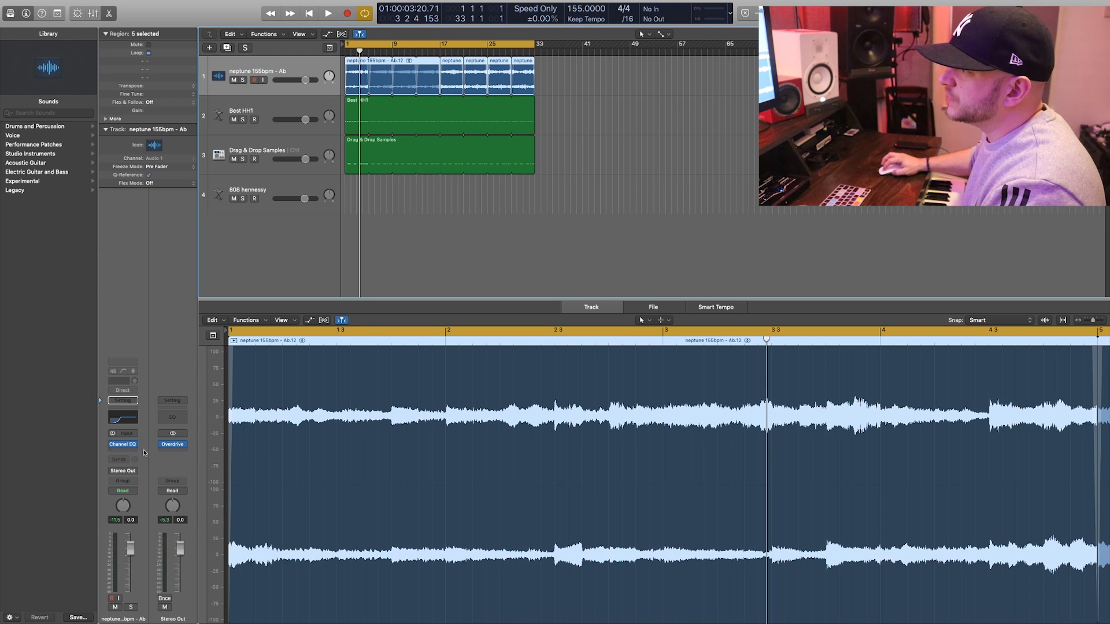
- Insert a Pitch Shifter effect after the Channel EQ on the neptune 155bpm track
{"action": "left_click", "coordinate": [132, 452]}
{"action": "mouse_move", "coordinate": [143, 573]}
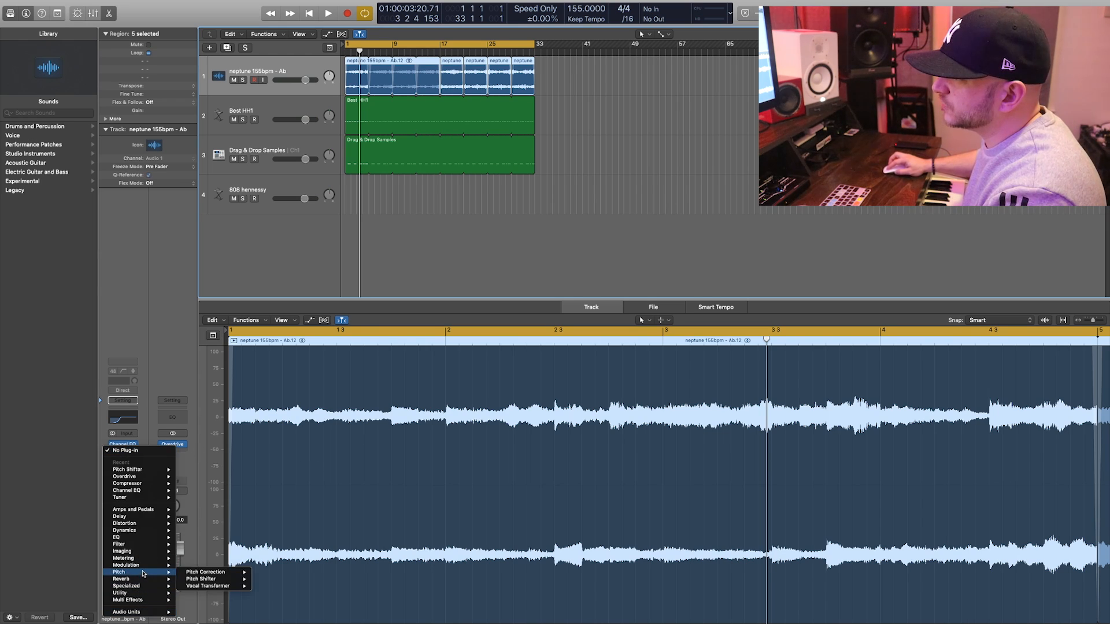
{"action": "left_click", "coordinate": [263, 581]}
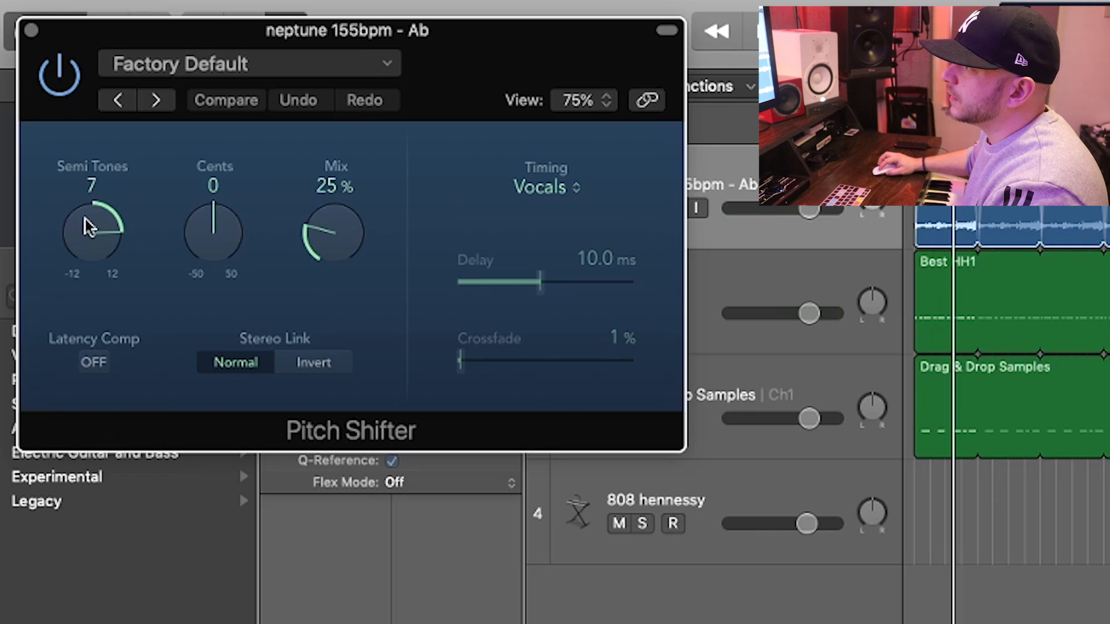
- Set the Pitch Shifter to 0 semitones, -50 cents and 100% mix, and play the sample
{"action": "left_click_drag", "start_coordinate": [36, 87], "coordinate": [36, 105]}
{"action": "left_click_drag", "start_coordinate": [86, 270], "coordinate": [92, 310]}
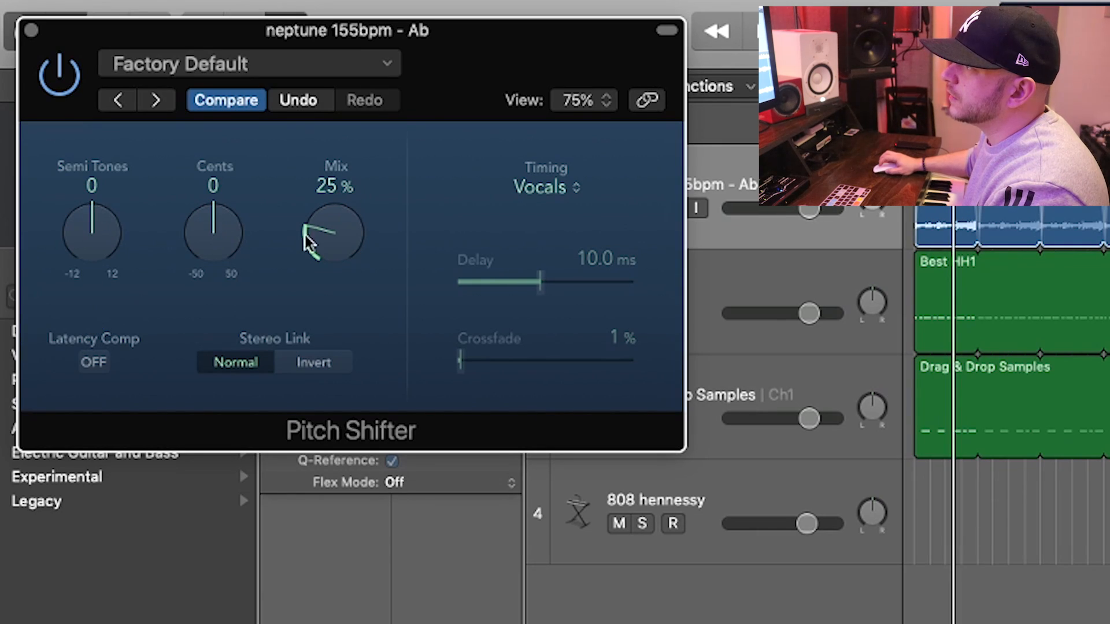
{"action": "left_click_drag", "start_coordinate": [336, 246], "coordinate": [289, 188]}
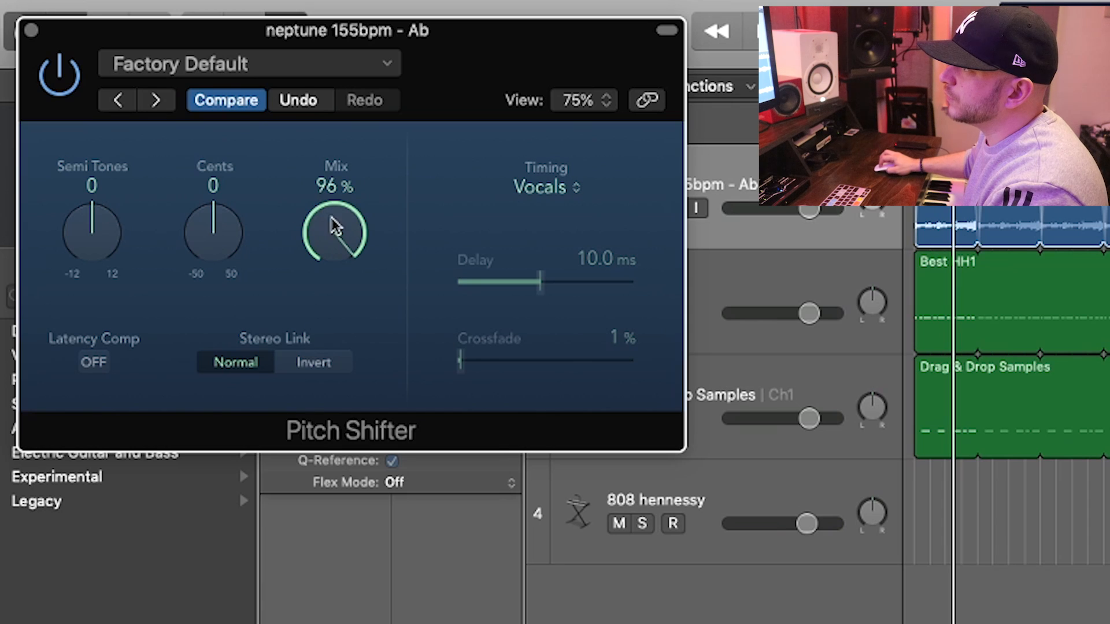
{"action": "left_click_drag", "start_coordinate": [215, 231], "coordinate": [215, 272]}
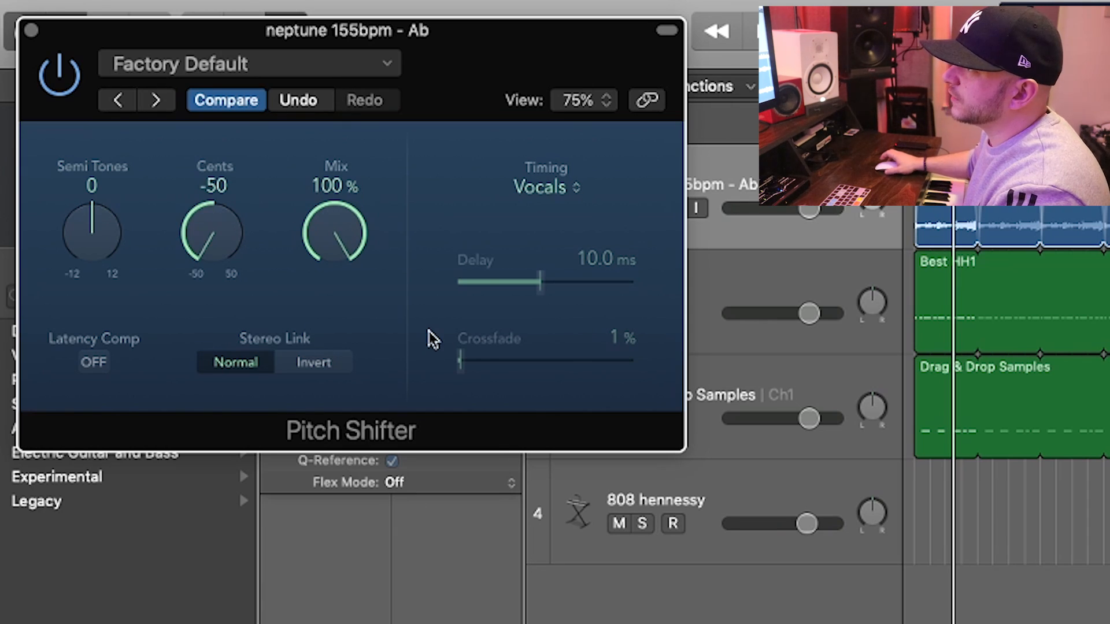
{"action": "key", "text": "space"}
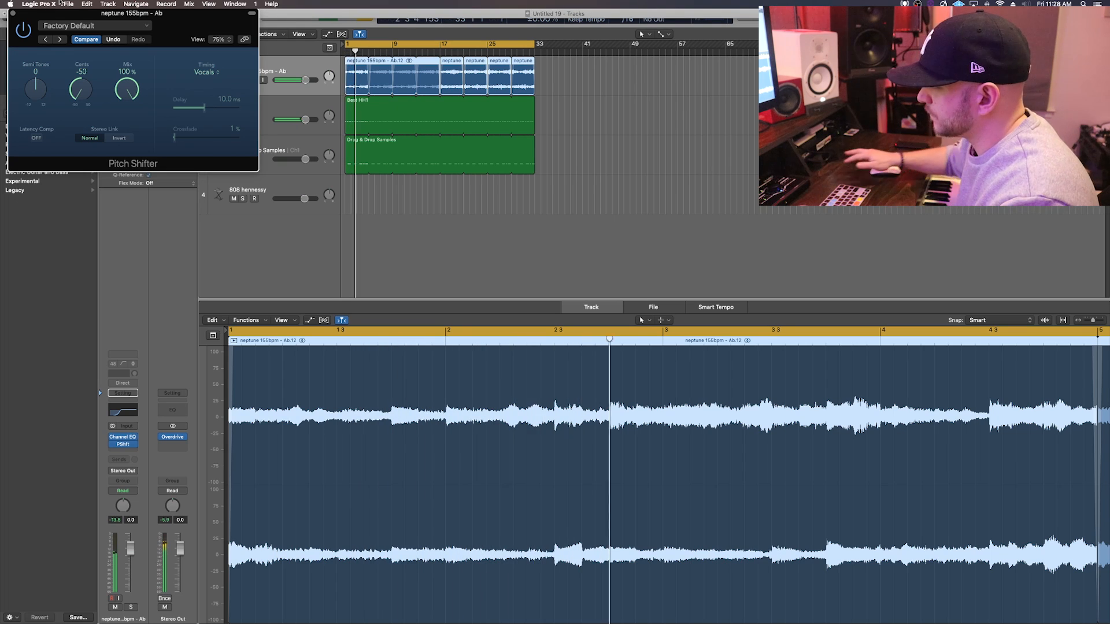
{"action": "left_click", "coordinate": [13, 12]}
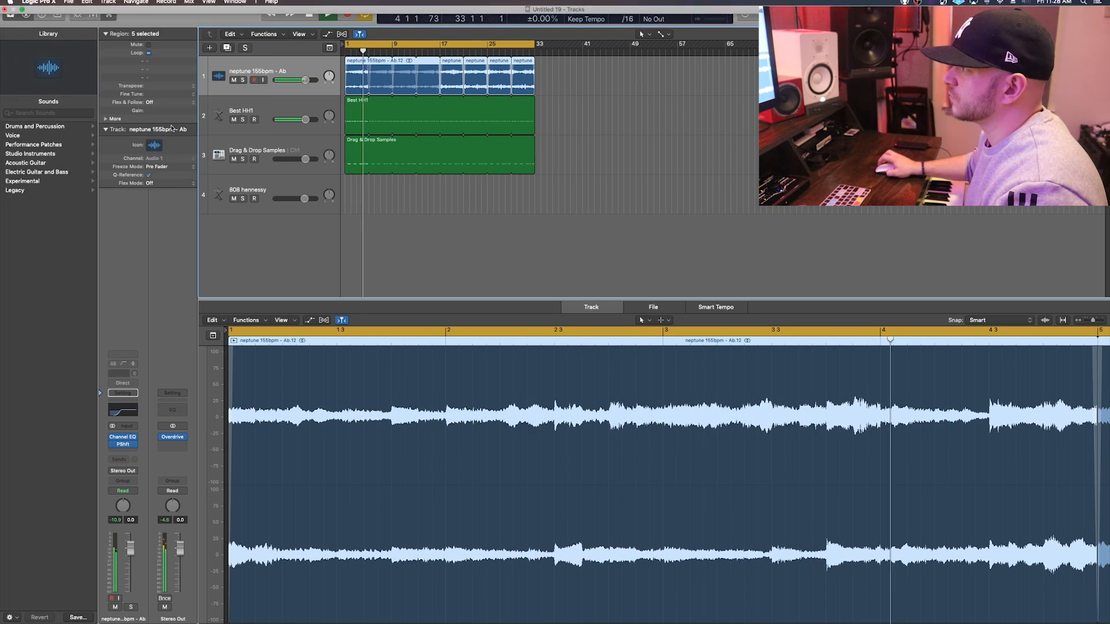
- Record an eight-bar 808 bassline on the 808 hennessy track from bar 1
{"action": "left_click_drag", "start_coordinate": [305, 198], "coordinate": [303, 198]}
{"action": "left_click", "coordinate": [301, 187]}
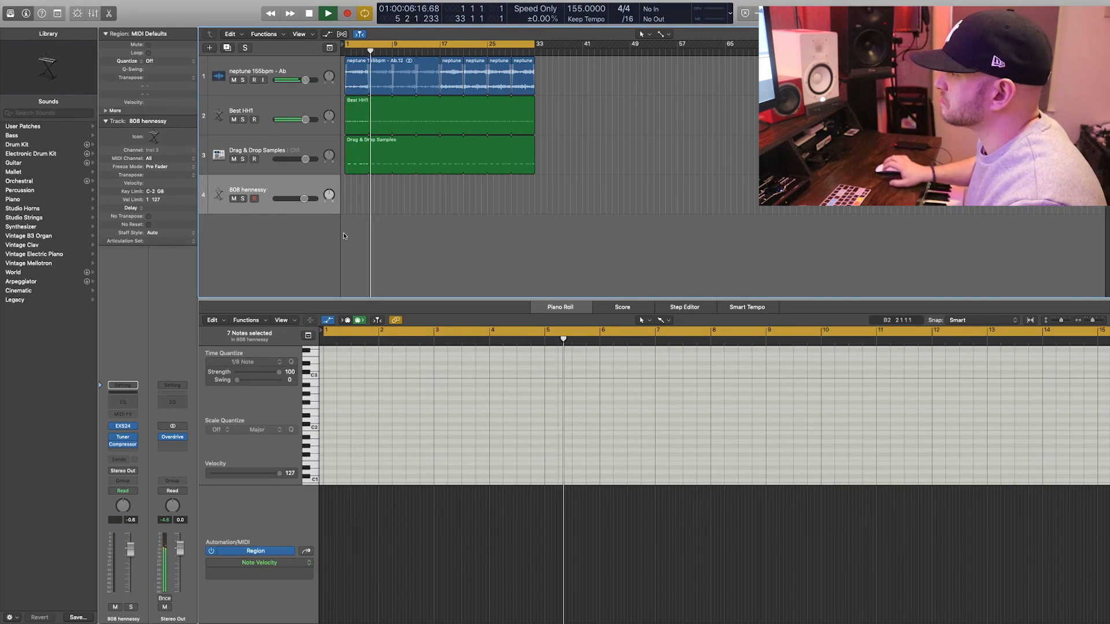
{"action": "key", "text": "space"}
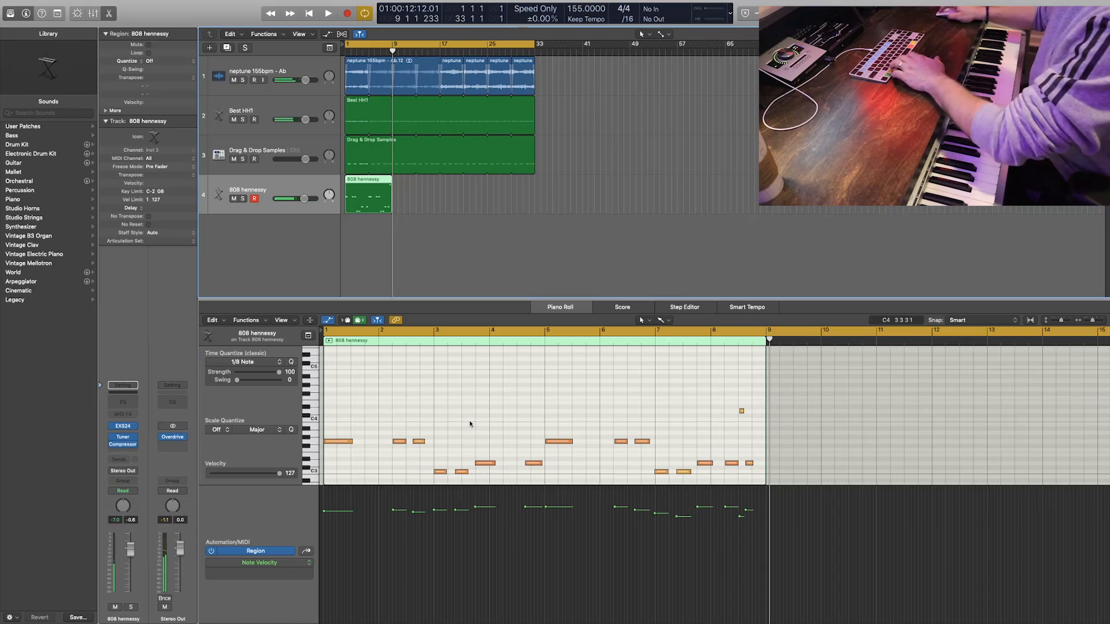
- Quantize all the 808 hennessy notes to 1/8 notes and set their velocity to 127
{"action": "left_click", "coordinate": [470, 423]}
{"action": "key", "text": "space"}
{"action": "key", "text": "super+a"}
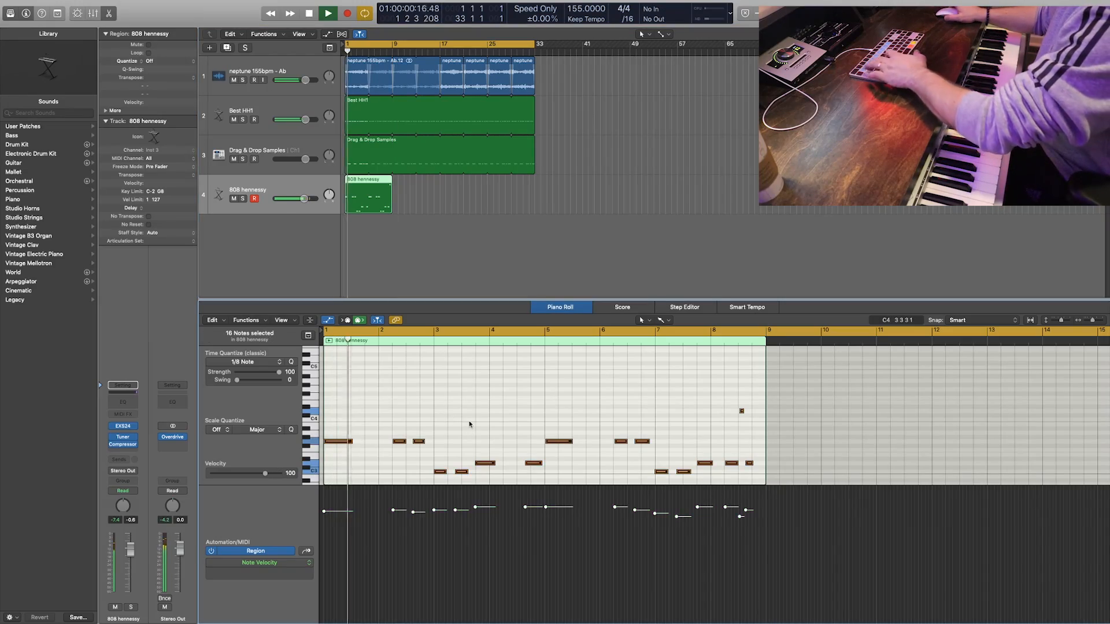
{"action": "key", "text": "q"}
{"action": "left_click_drag", "start_coordinate": [476, 506], "coordinate": [477, 307]}
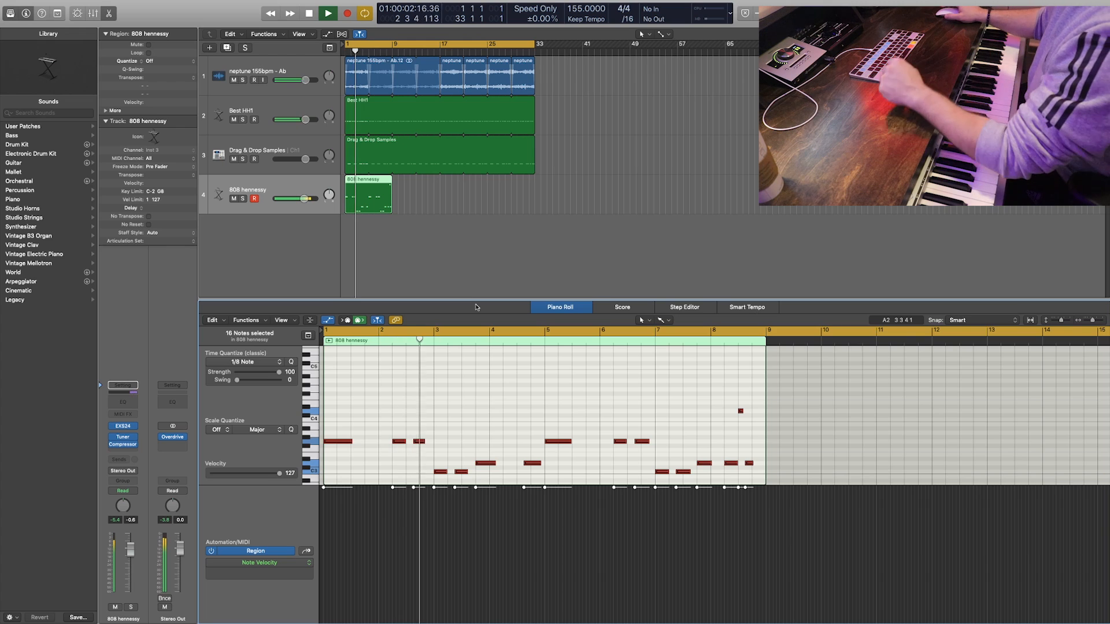
- Loop the 808 hennessy region out to bar 33, play it with the beat, and open its EXS24 sampler
{"action": "left_click_drag", "start_coordinate": [387, 184], "coordinate": [534, 181]}
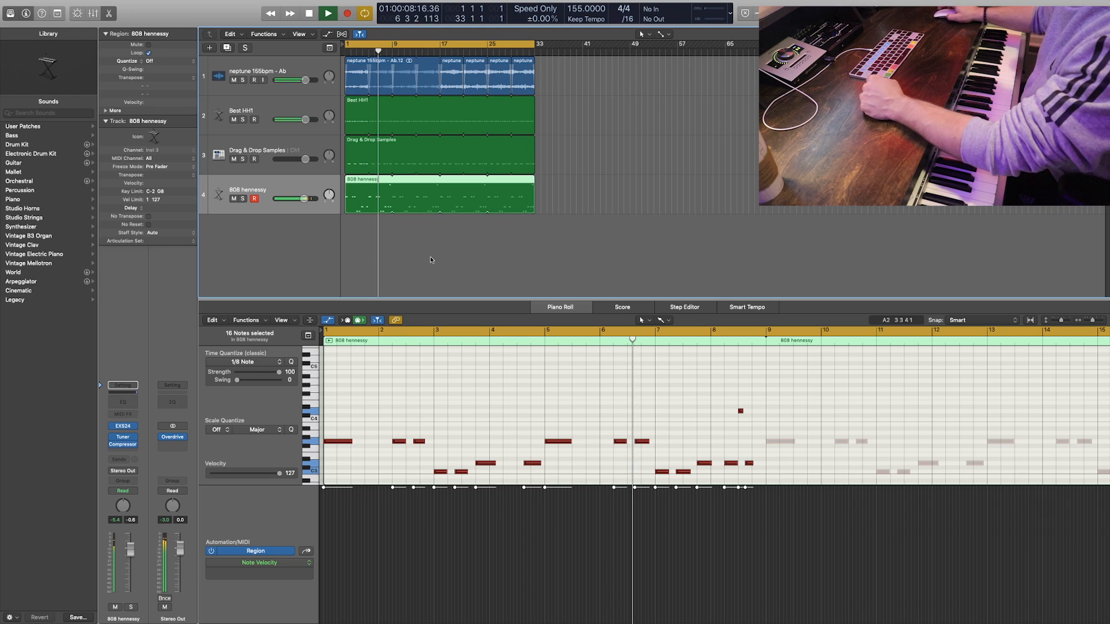
{"action": "left_click", "coordinate": [574, 384]}
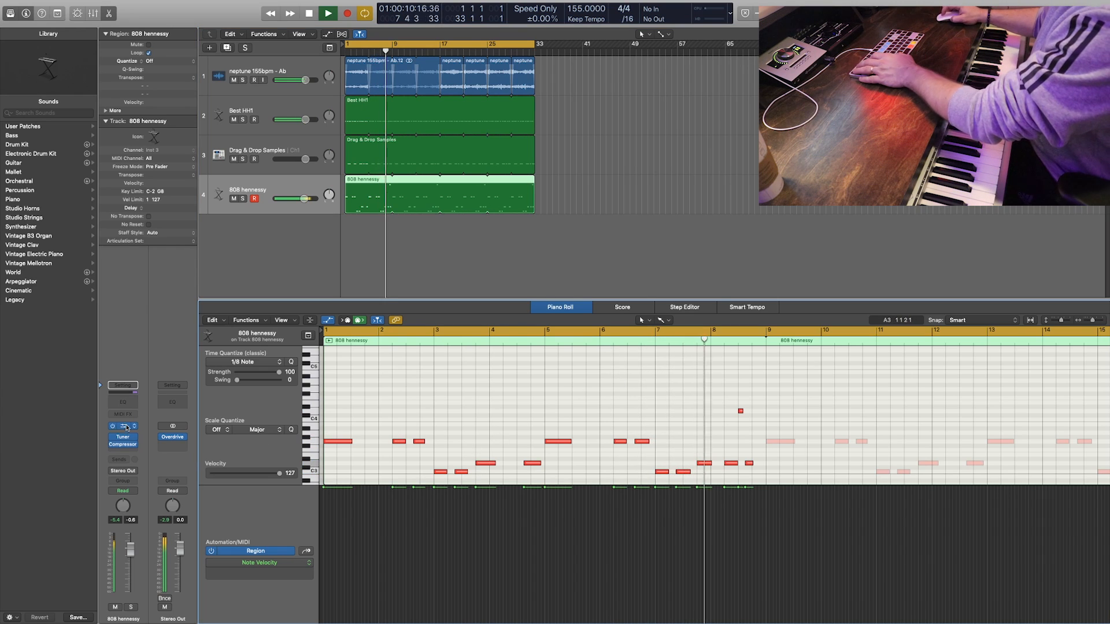
{"action": "left_click", "coordinate": [123, 426]}
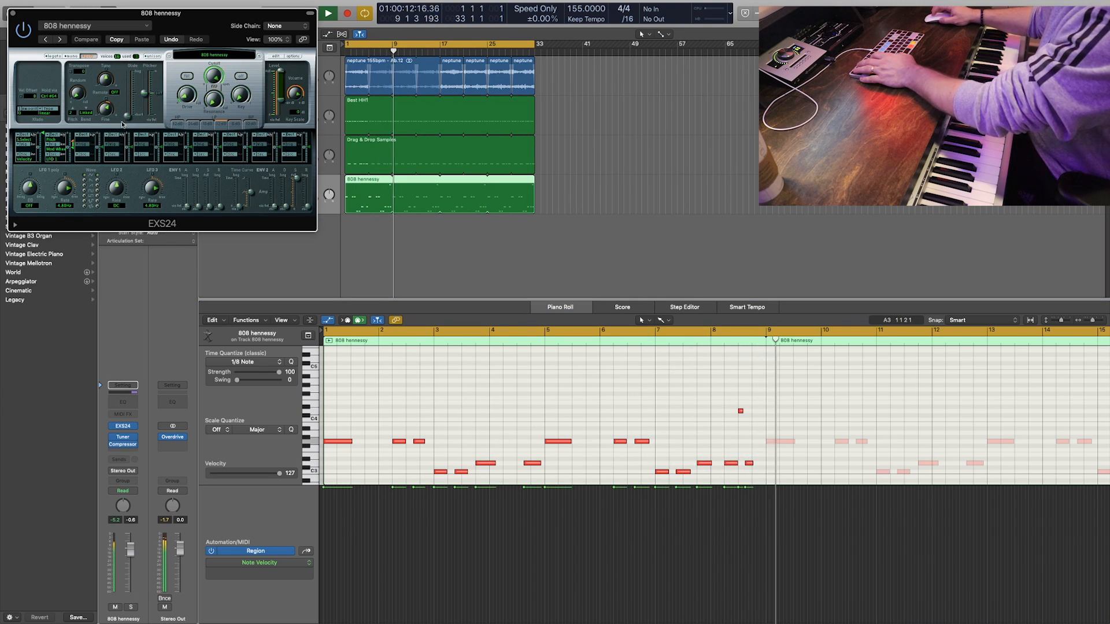
{"action": "key", "text": "space"}
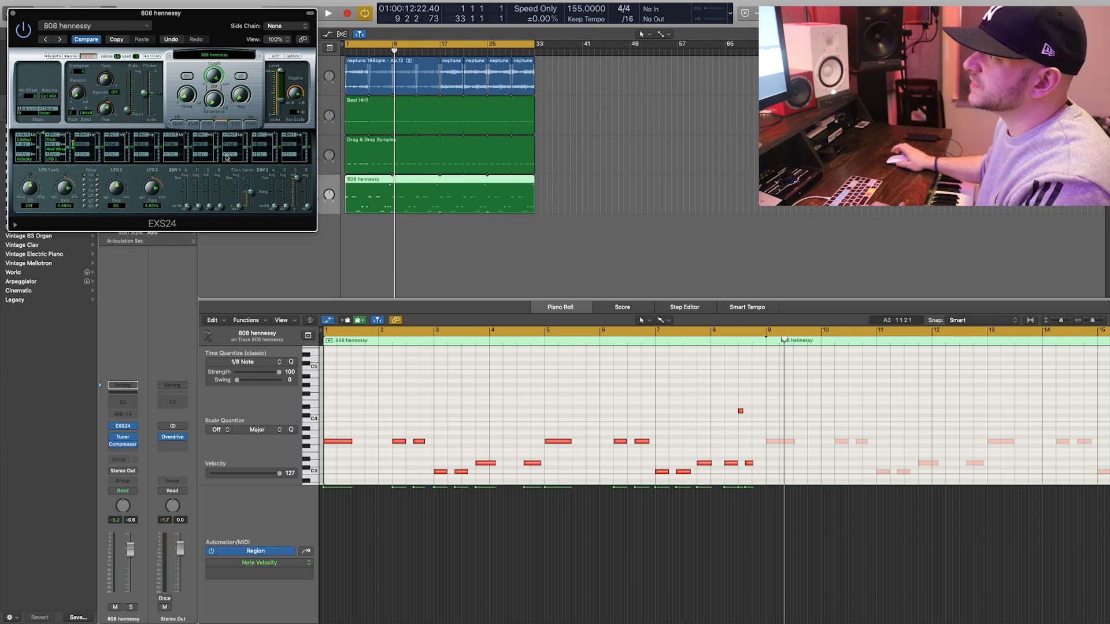
- Play the beat, close the EXS24 sampler, and add a new Inst 4 instrument track with Arcade and its Personal Space kit
{"action": "key", "text": "space"}
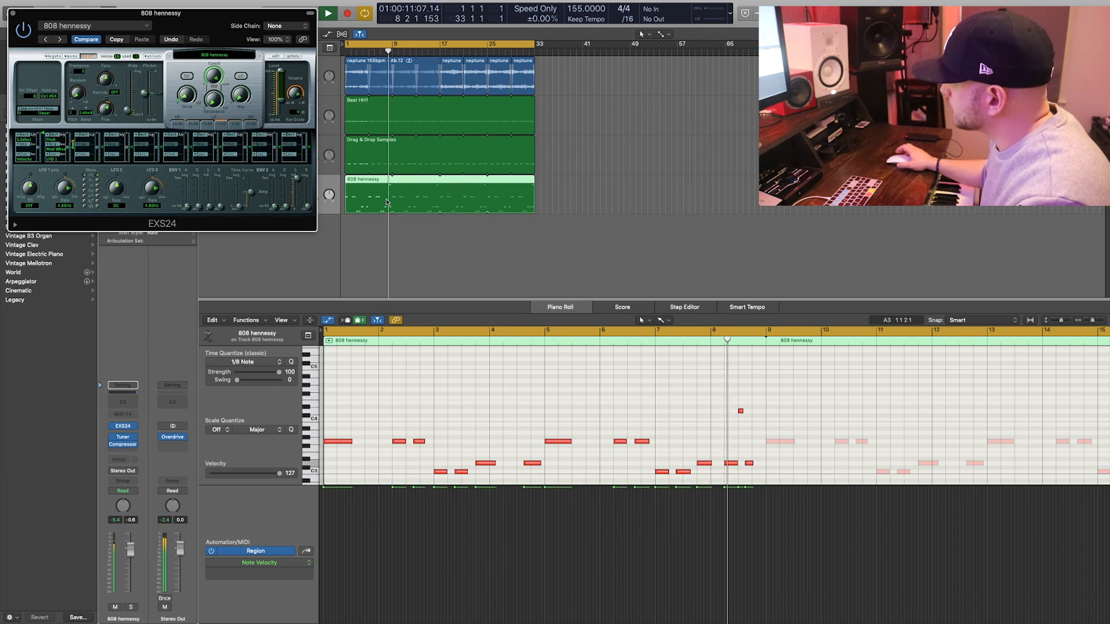
{"action": "left_click", "coordinate": [13, 12]}
{"action": "left_click", "coordinate": [322, 154]}
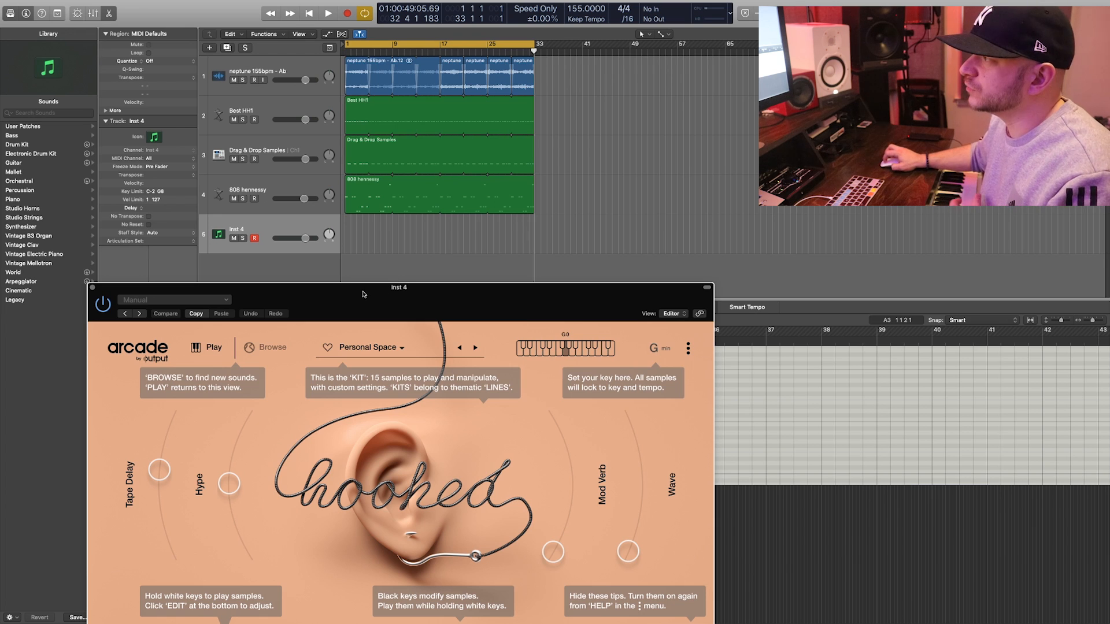
{"action": "mouse_move", "coordinate": [363, 295]}
{"action": "left_mouse_down"}
{"action": "mouse_move", "coordinate": [362, 198]}
{"action": "mouse_move", "coordinate": [362, 274]}
{"action": "left_mouse_up"}
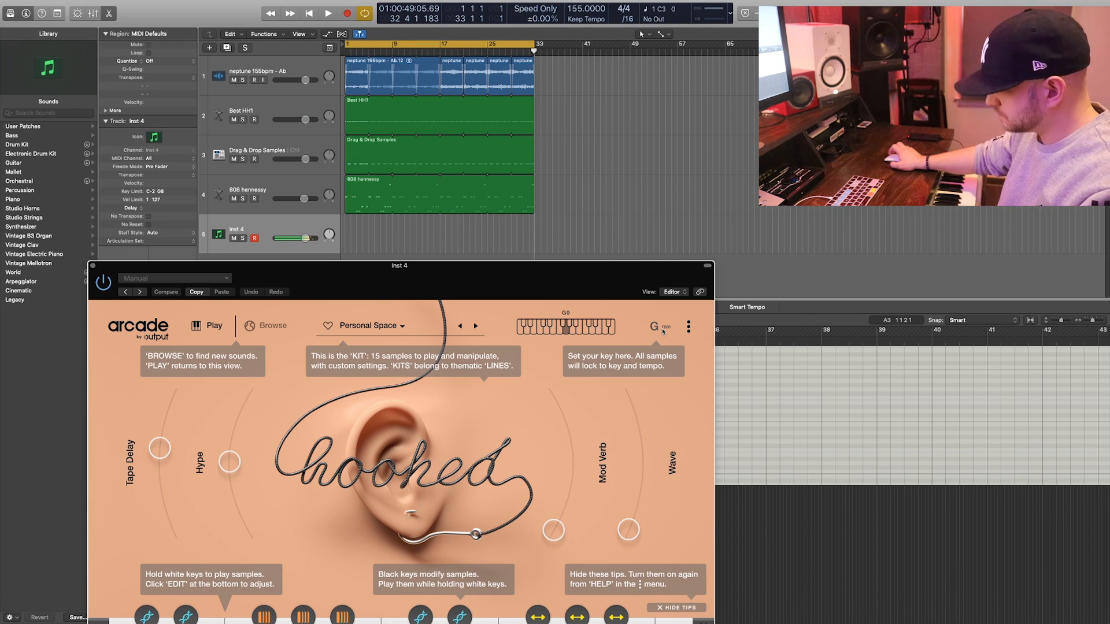
{"action": "left_click_drag", "start_coordinate": [273, 283], "coordinate": [475, 258]}
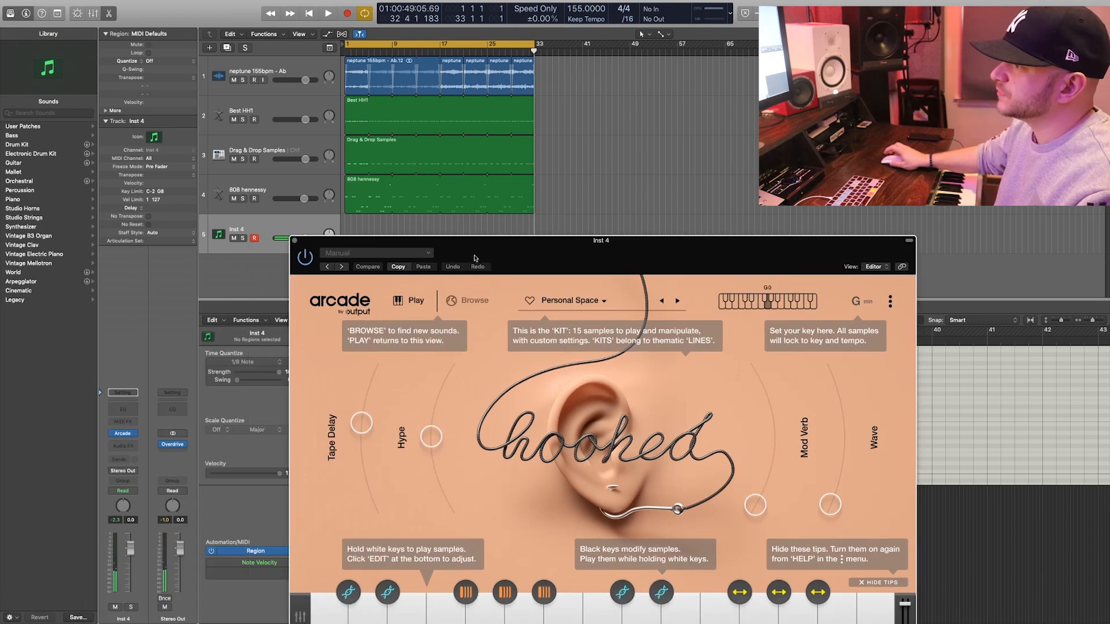
- Add a Channel EQ with a steep 24 dB/Oct low cut to Inst 4 and lower the track's volume to about -6.4 dB
{"action": "left_click", "coordinate": [127, 412]}
{"action": "left_click_drag", "start_coordinate": [30, 128], "coordinate": [228, 148]}
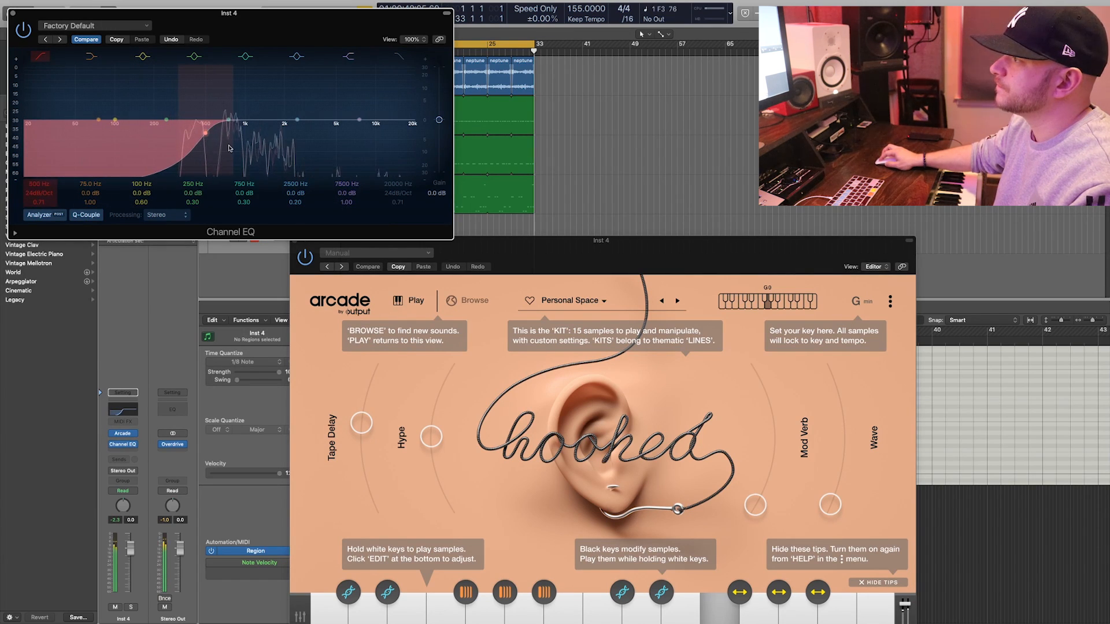
{"action": "key", "text": "super+w"}
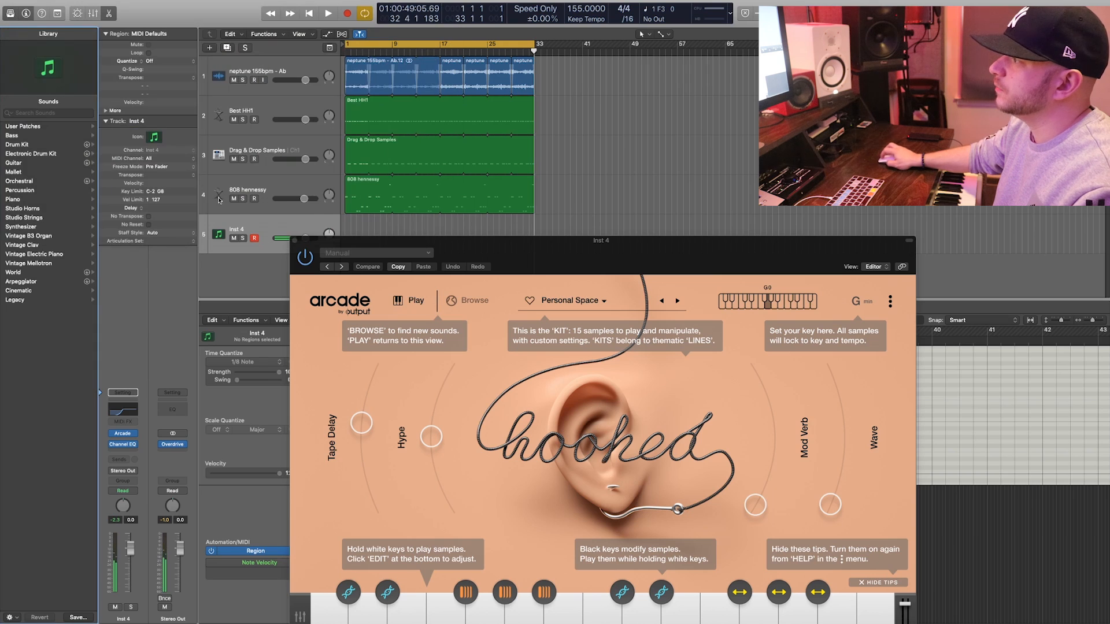
{"action": "left_click_drag", "start_coordinate": [339, 240], "coordinate": [334, 253]}
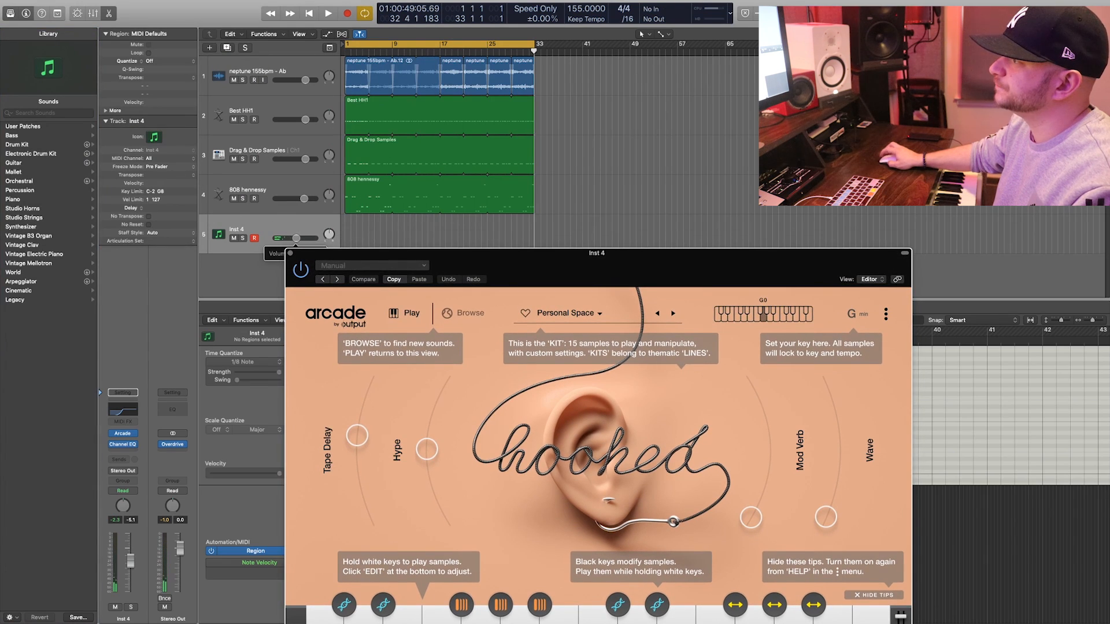
{"action": "left_click", "coordinate": [282, 240]}
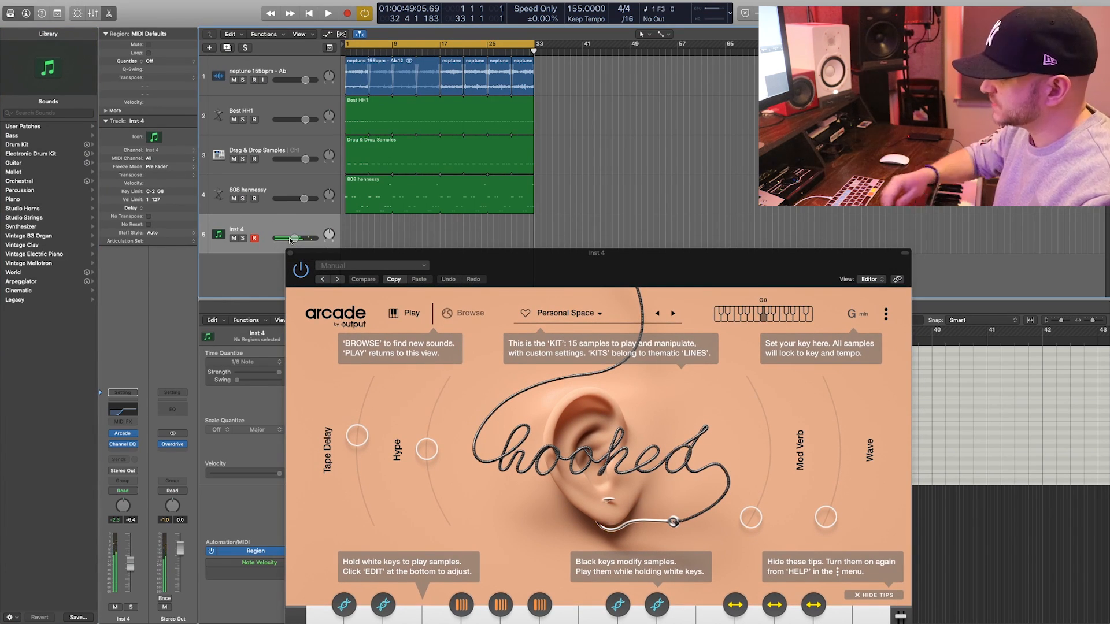
- Record three Arcade notes on Inst 4 from bar 1 and delete the last one at bar 5
{"action": "key", "text": "space"}
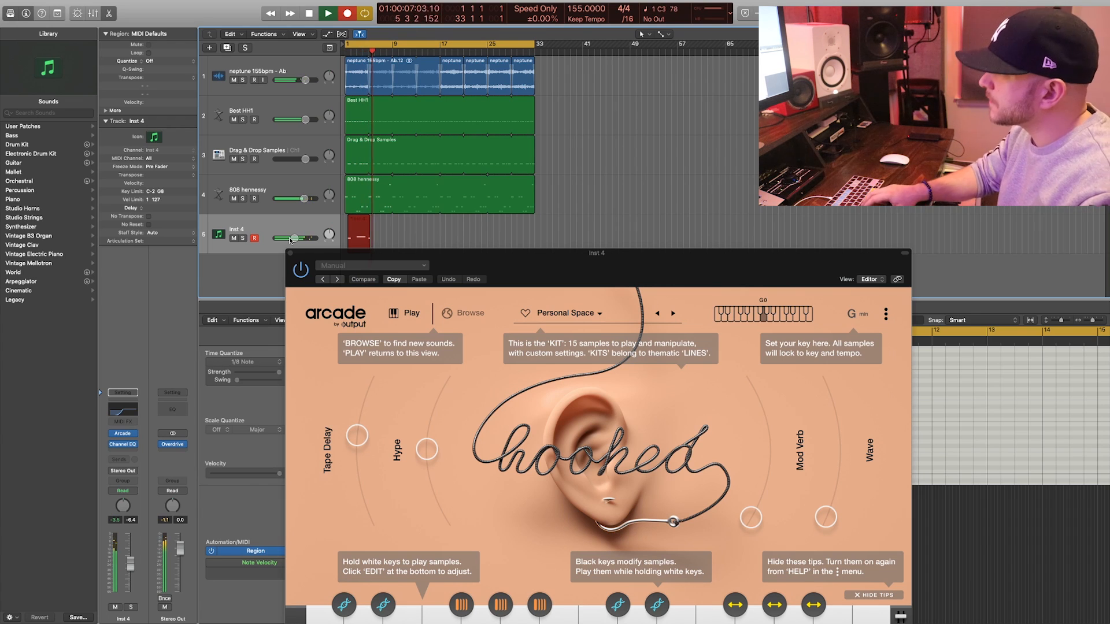
{"action": "key", "text": "space"}
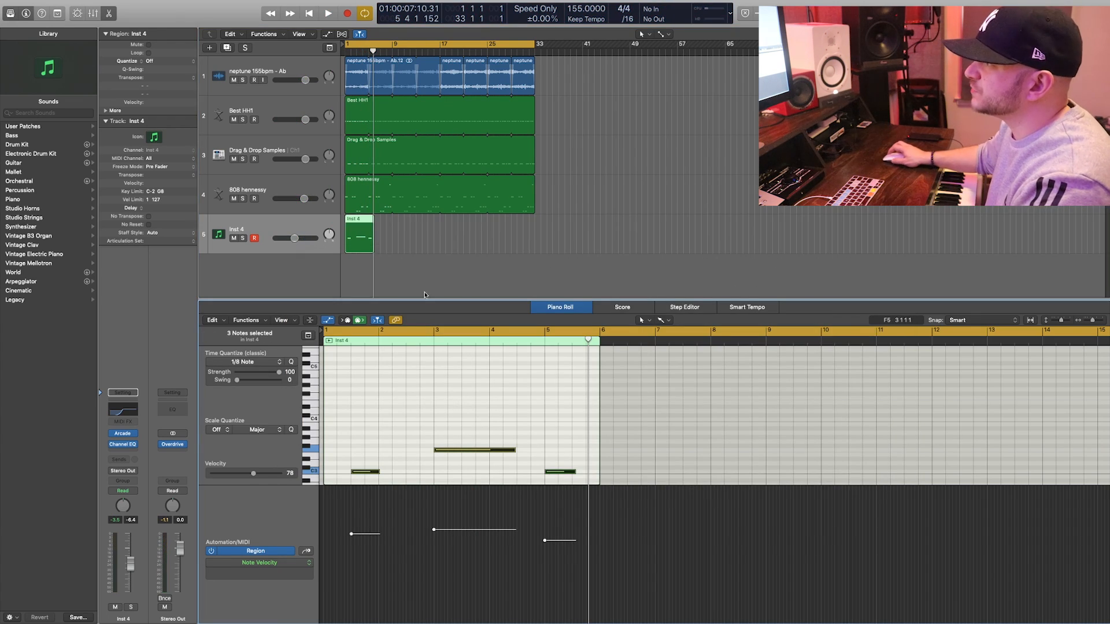
{"action": "left_click", "coordinate": [559, 471]}
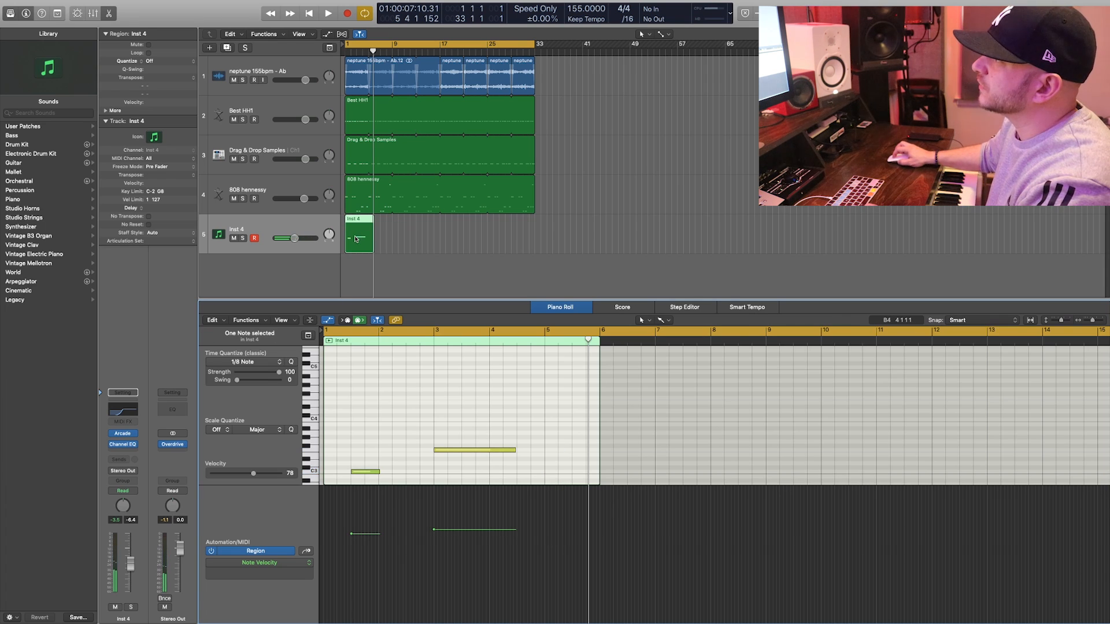
- Place the Inst 4 region at bar 17 looped out to bar 33, and cycle bars 17 to 33
{"action": "left_click_drag", "start_coordinate": [355, 239], "coordinate": [451, 238]}
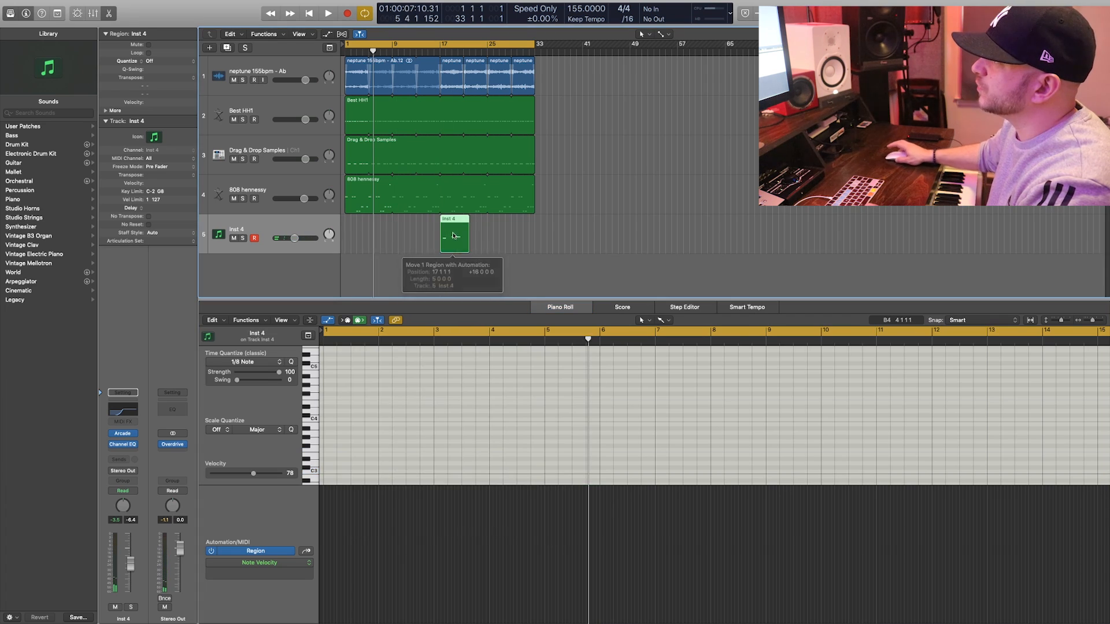
{"action": "left_click", "coordinate": [445, 45]}
{"action": "left_click_drag", "start_coordinate": [443, 45], "coordinate": [535, 45]}
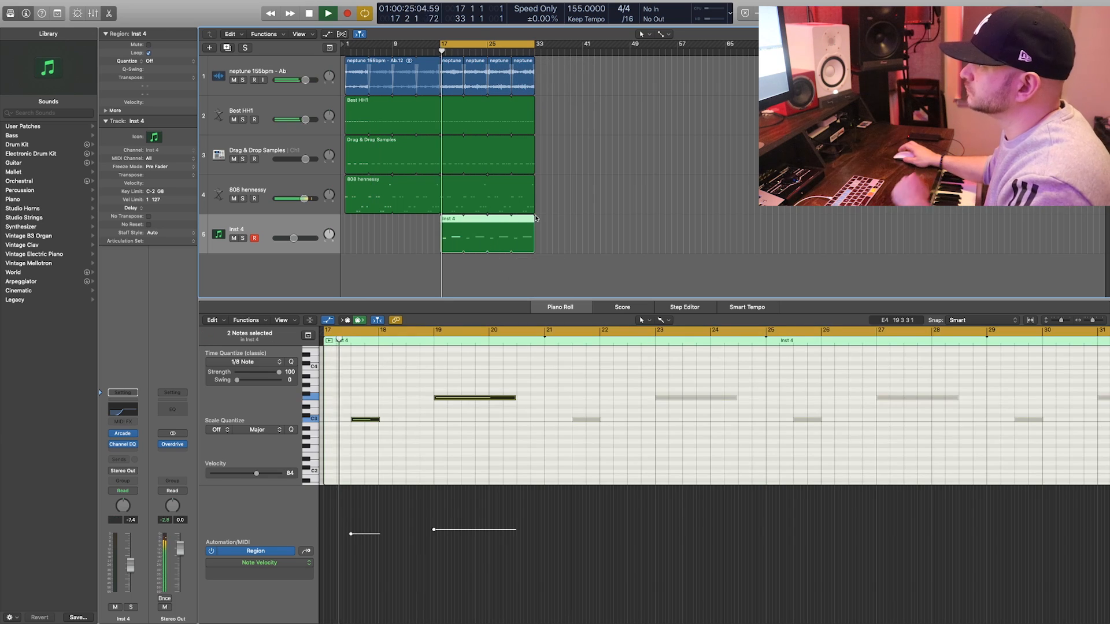
- Raise Arcade's Mod Verb and Hype, lower Tape Delay slightly, and set the Inst 4 track volume to -4.9 dB
{"action": "left_click", "coordinate": [564, 266]}
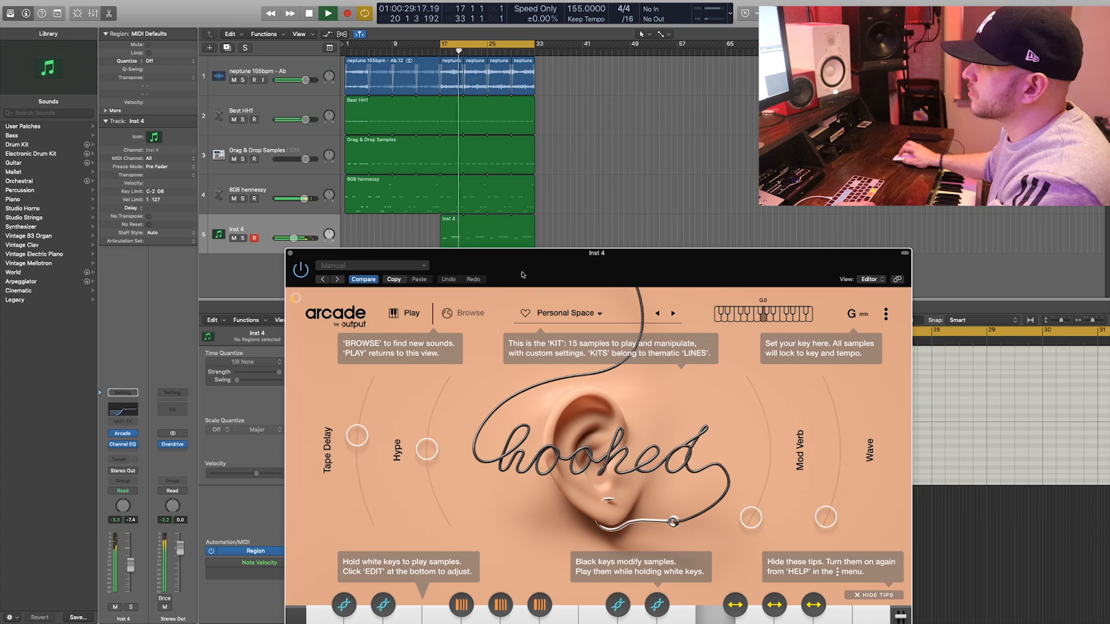
{"action": "left_click_drag", "start_coordinate": [520, 272], "coordinate": [296, 148]}
{"action": "left_click_drag", "start_coordinate": [522, 373], "coordinate": [536, 322]}
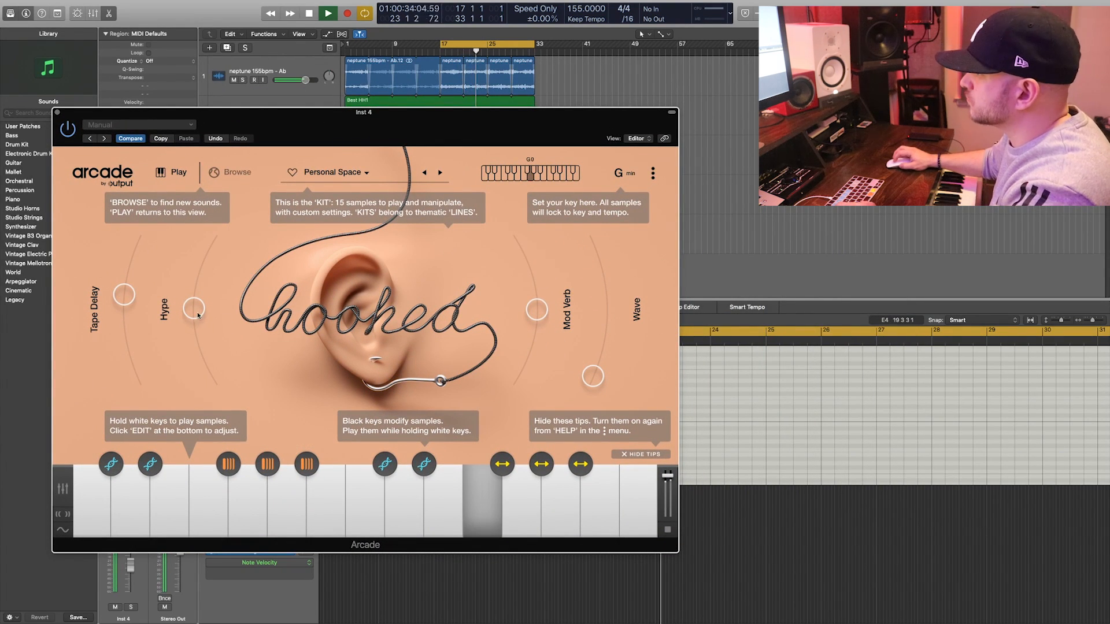
{"action": "left_click_drag", "start_coordinate": [193, 309], "coordinate": [199, 278]}
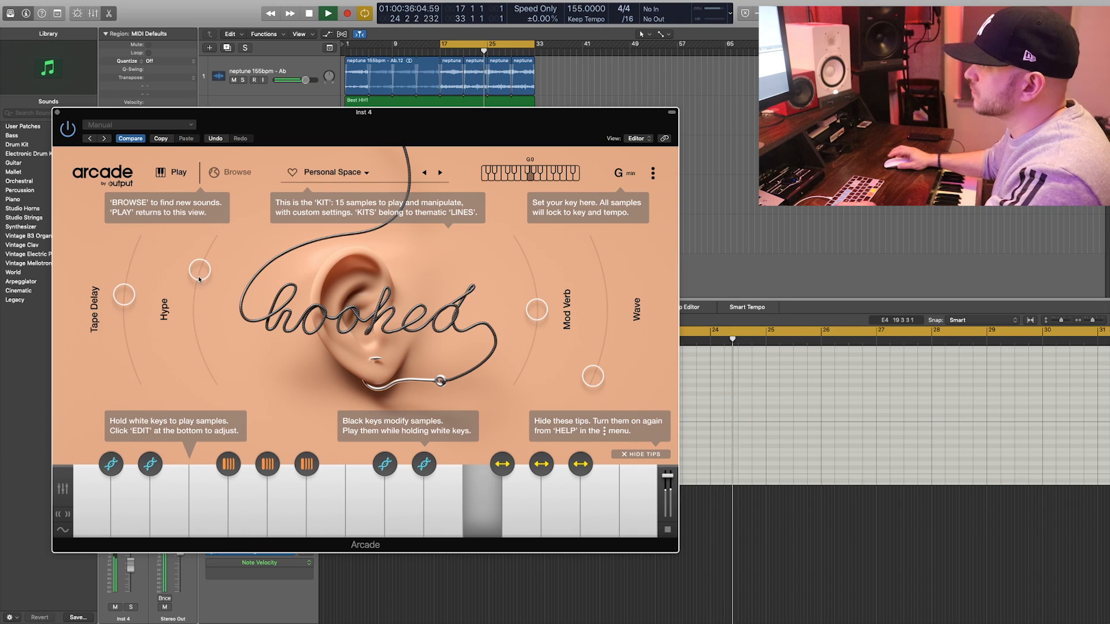
{"action": "left_click_drag", "start_coordinate": [123, 295], "coordinate": [118, 307]}
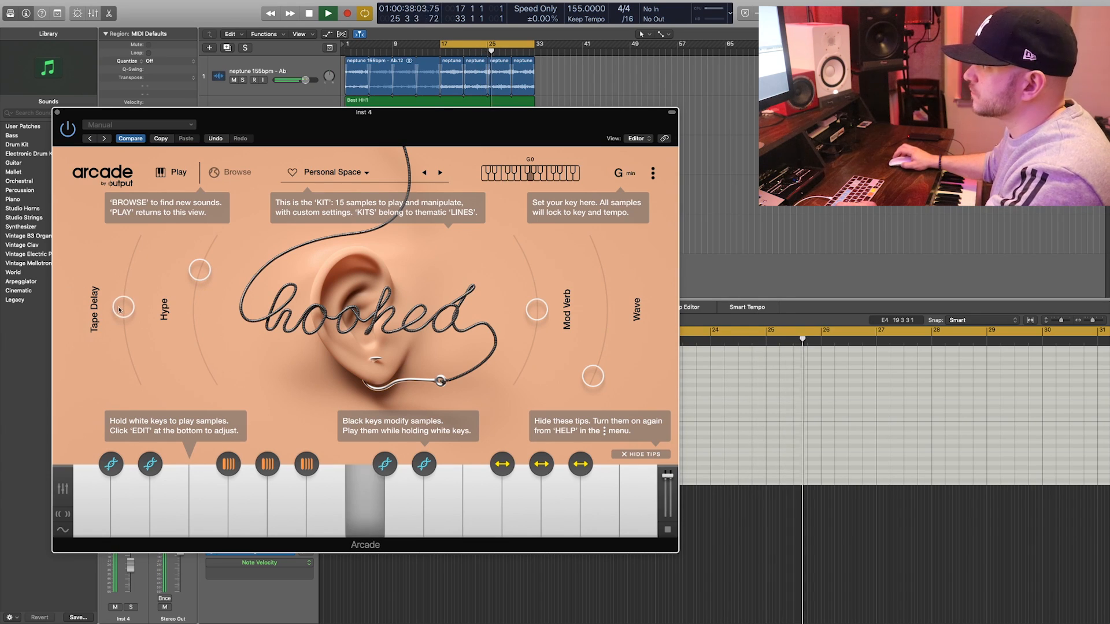
{"action": "left_click_drag", "start_coordinate": [593, 376], "coordinate": [602, 431]}
{"action": "left_click_drag", "start_coordinate": [523, 310], "coordinate": [515, 300]}
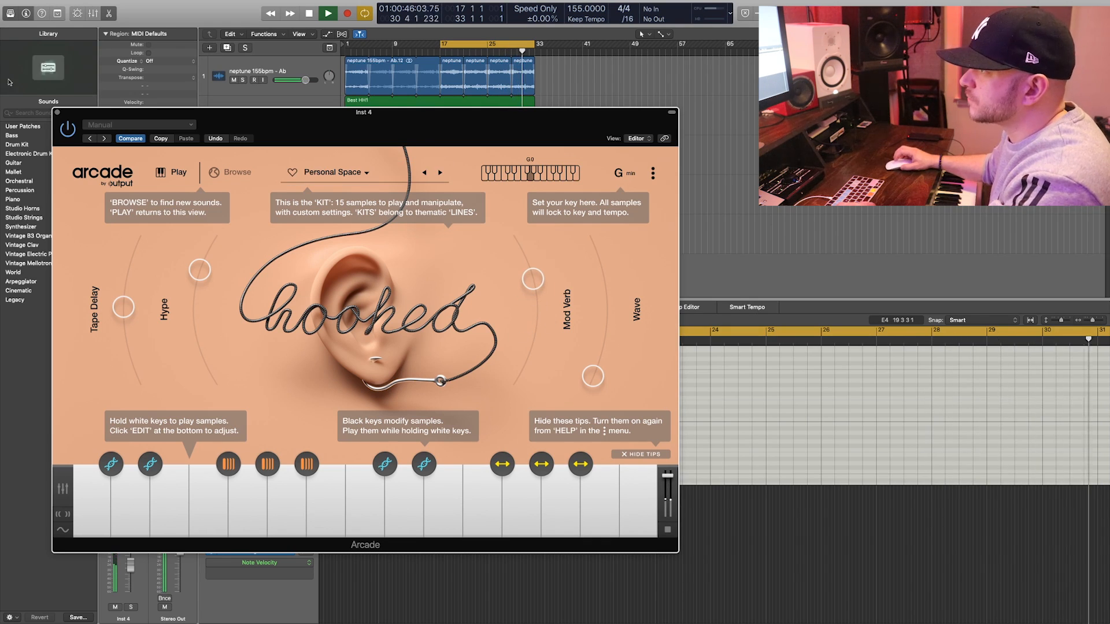
{"action": "left_click_drag", "start_coordinate": [129, 112], "coordinate": [137, 213]}
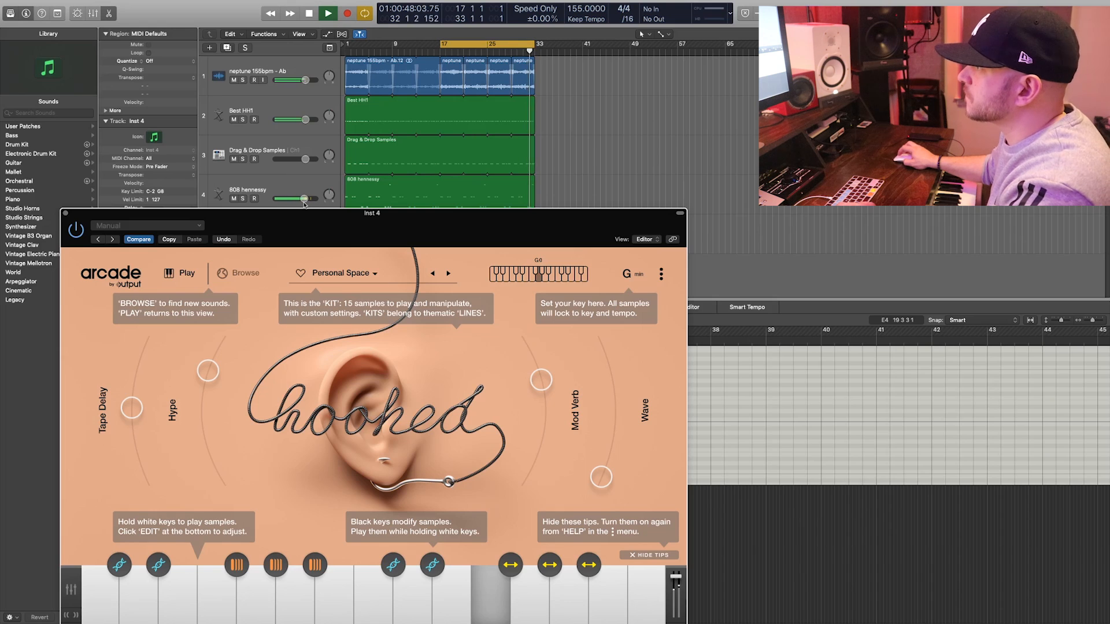
{"action": "left_click_drag", "start_coordinate": [304, 205], "coordinate": [315, 264]}
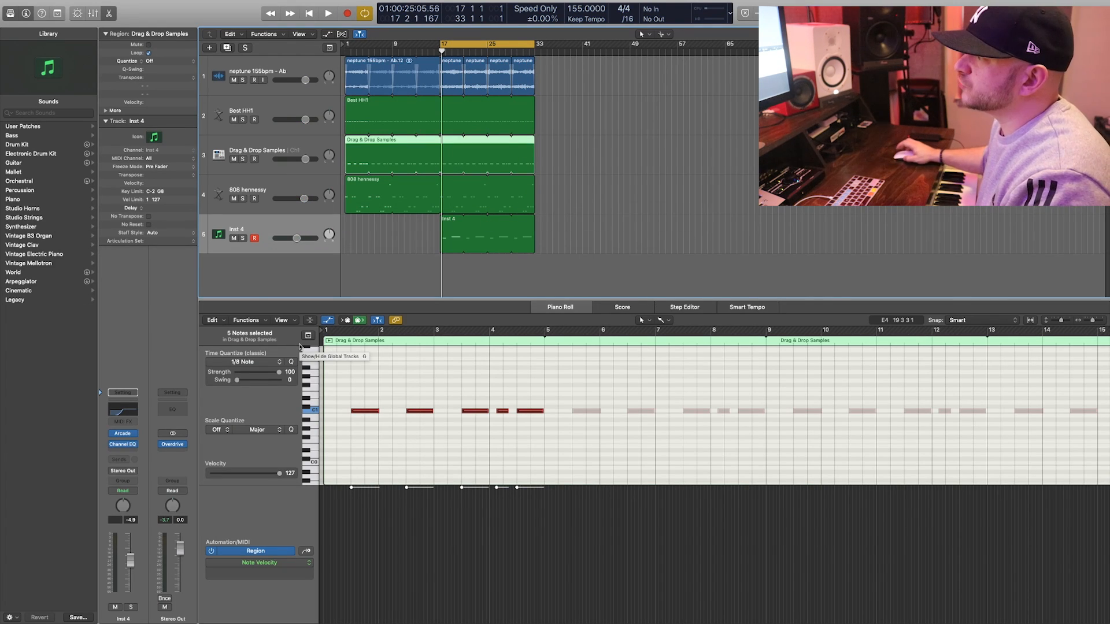
- Open Ultrabeat on the Drag & Drop Samples track and load a drum sample into the Sample 02 voice
{"action": "left_click", "coordinate": [304, 148]}
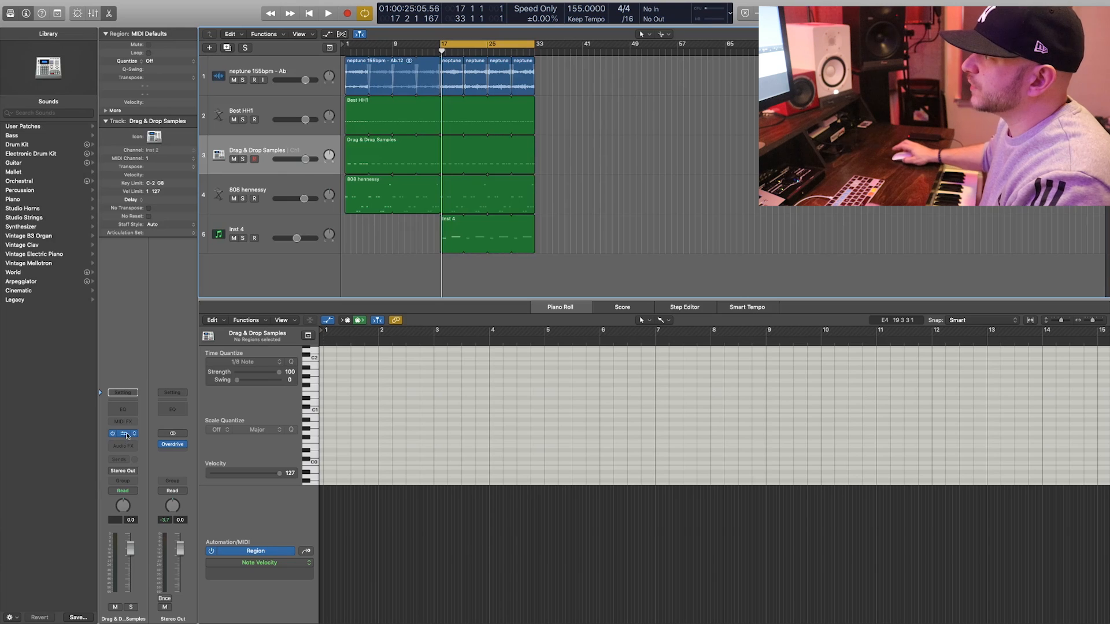
{"action": "left_click", "coordinate": [124, 435]}
{"action": "left_click", "coordinate": [76, 380]}
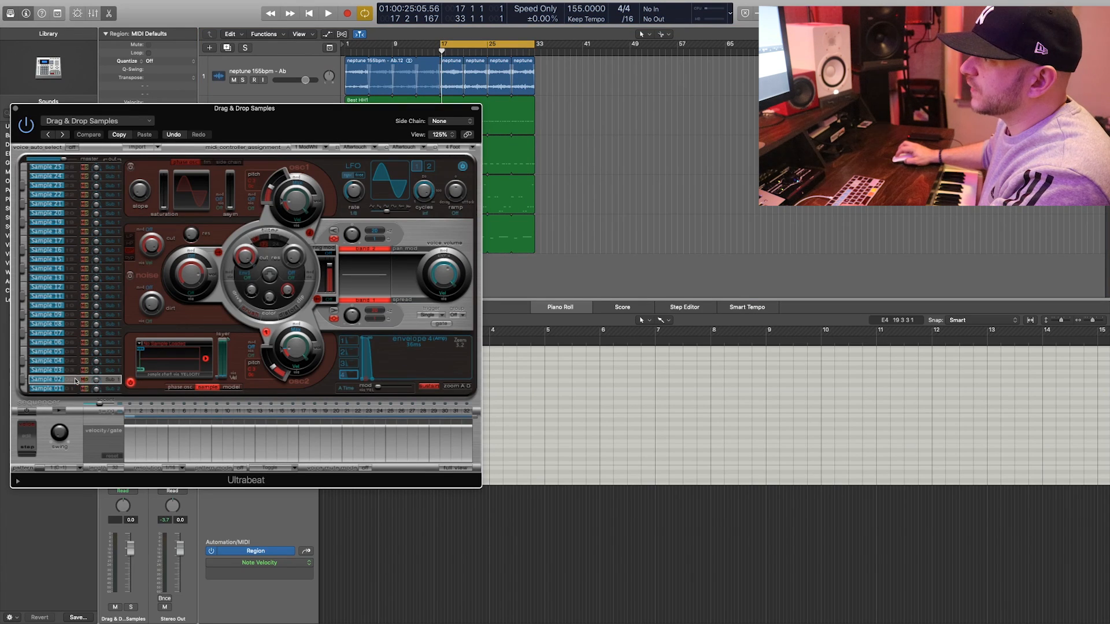
{"action": "left_click", "coordinate": [164, 343]}
{"action": "left_click", "coordinate": [162, 353]}
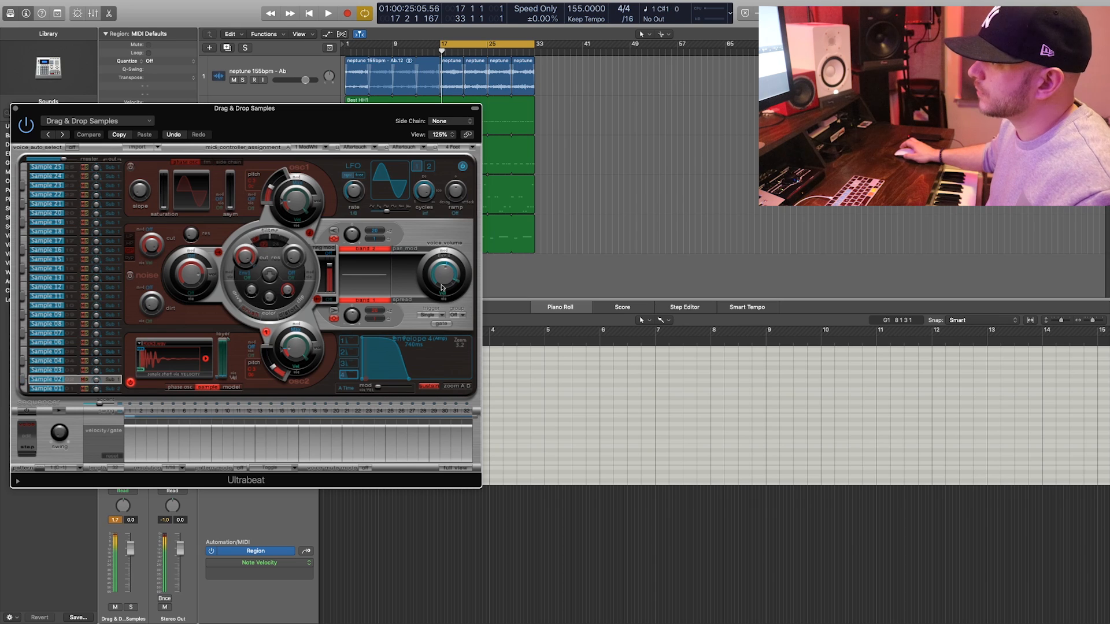
- Route the Sample 02 voice to Sub Group 9 (17), check its output in the mixer, and hide the plug-in windows
{"action": "left_click", "coordinate": [112, 380]}
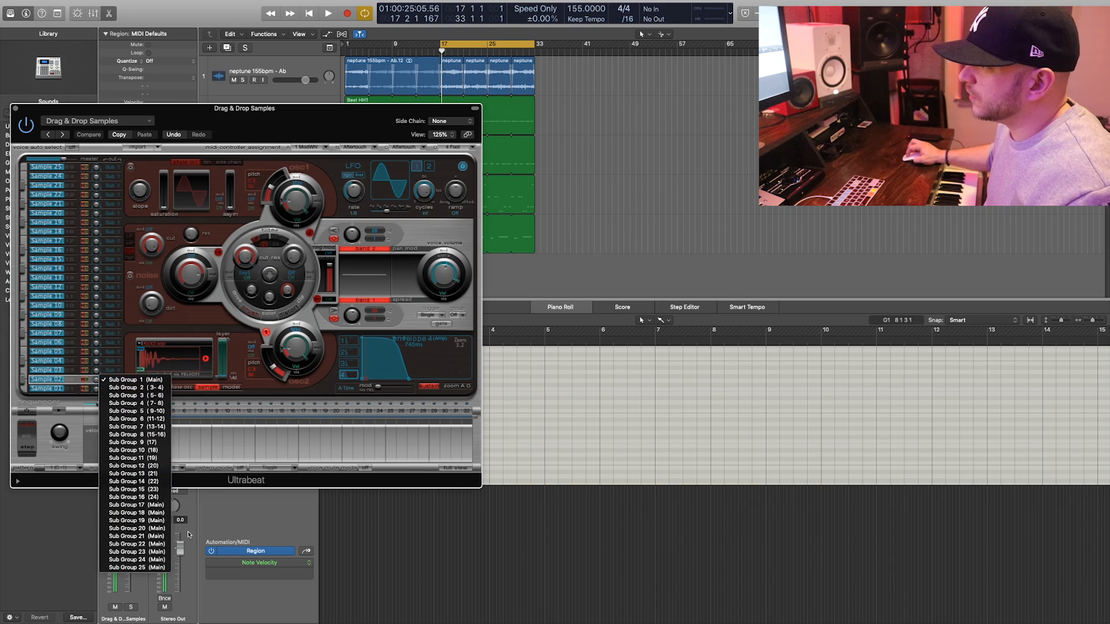
{"action": "left_click", "coordinate": [147, 442]}
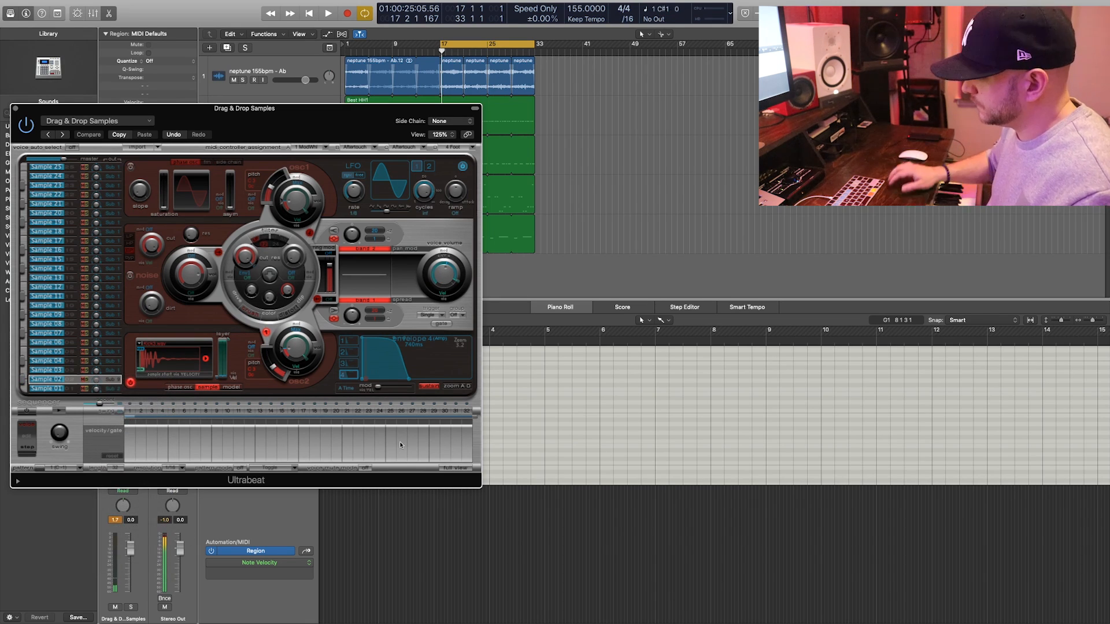
{"action": "key", "text": "x"}
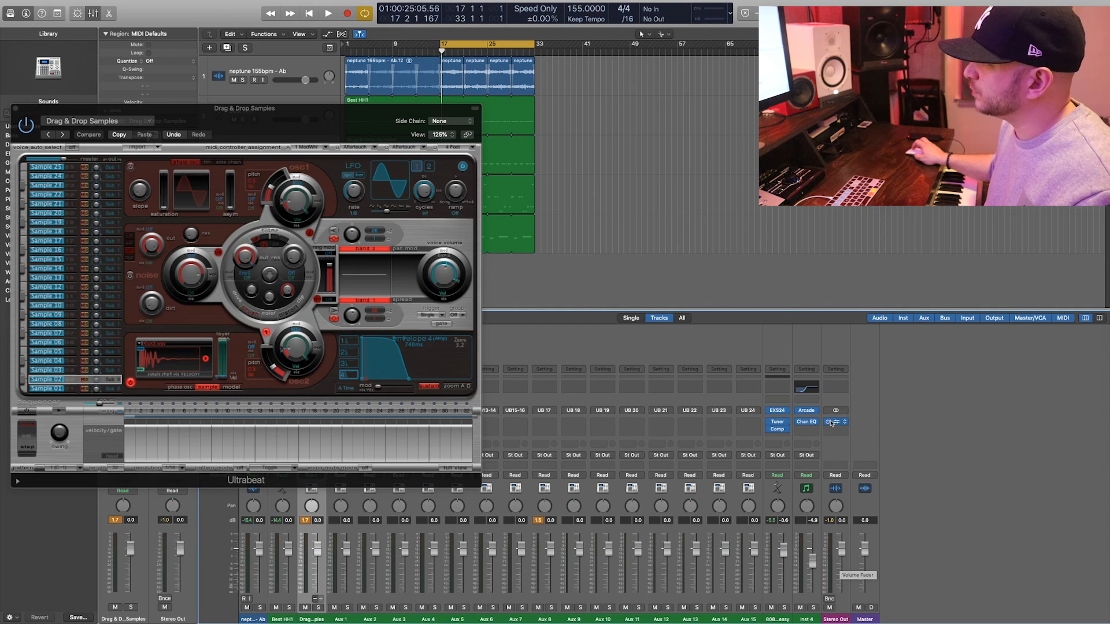
{"action": "key", "text": "v"}
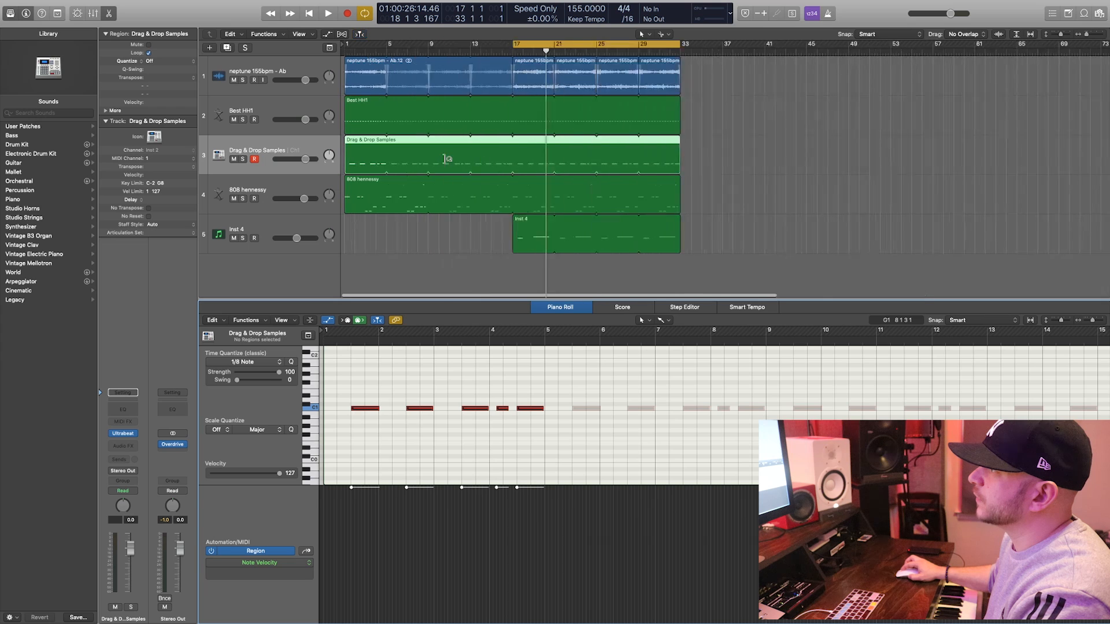
- Divide the looped Drag & Drop Samples region at bar 17
{"action": "key", "text": "super+Right"}
{"action": "key", "text": "super+Right"}
{"action": "key", "text": "super+Right"}
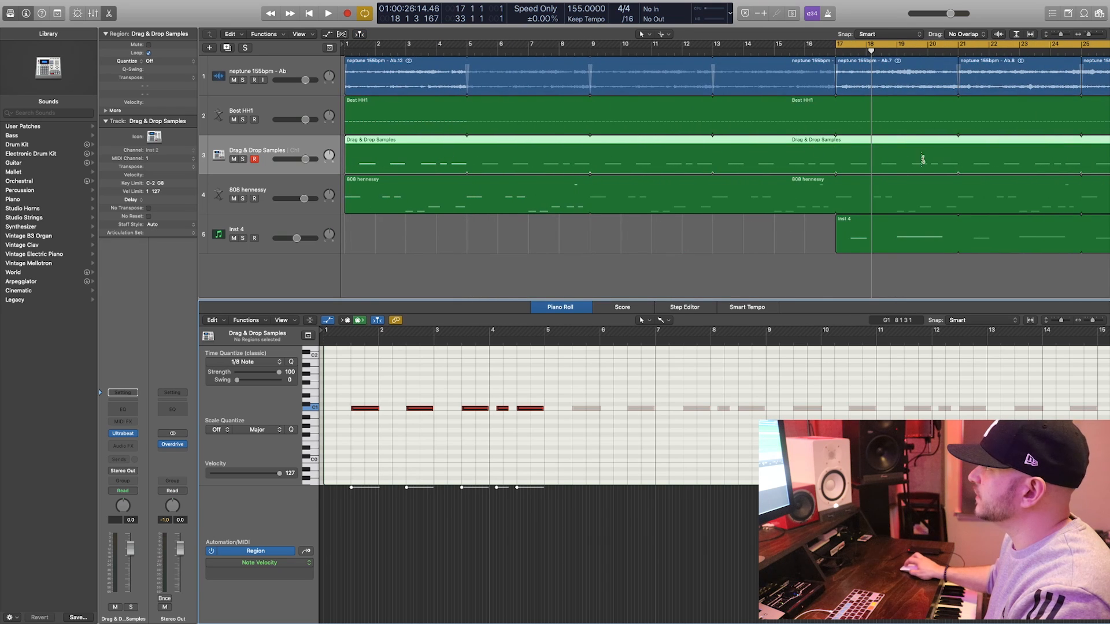
{"action": "left_click", "coordinate": [838, 155]}
{"action": "left_click", "coordinate": [837, 149], "text": "super"}
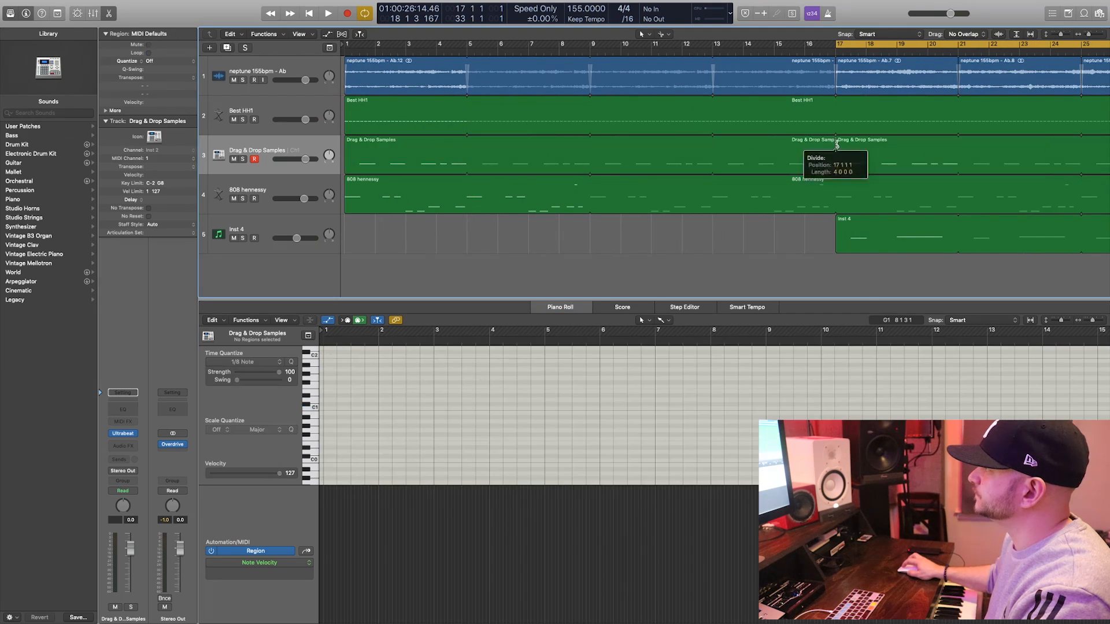
- Record Sample 02 hits into the second Drag & Drop Samples region over bars 17 to 21 at velocity 127, and loop it to bar 33
{"action": "scroll", "coordinate": [831, 168], "scroll_direction": "down", "scroll_amount": 2}
{"action": "scroll", "coordinate": [855, 158], "scroll_direction": "down", "scroll_amount": 3}
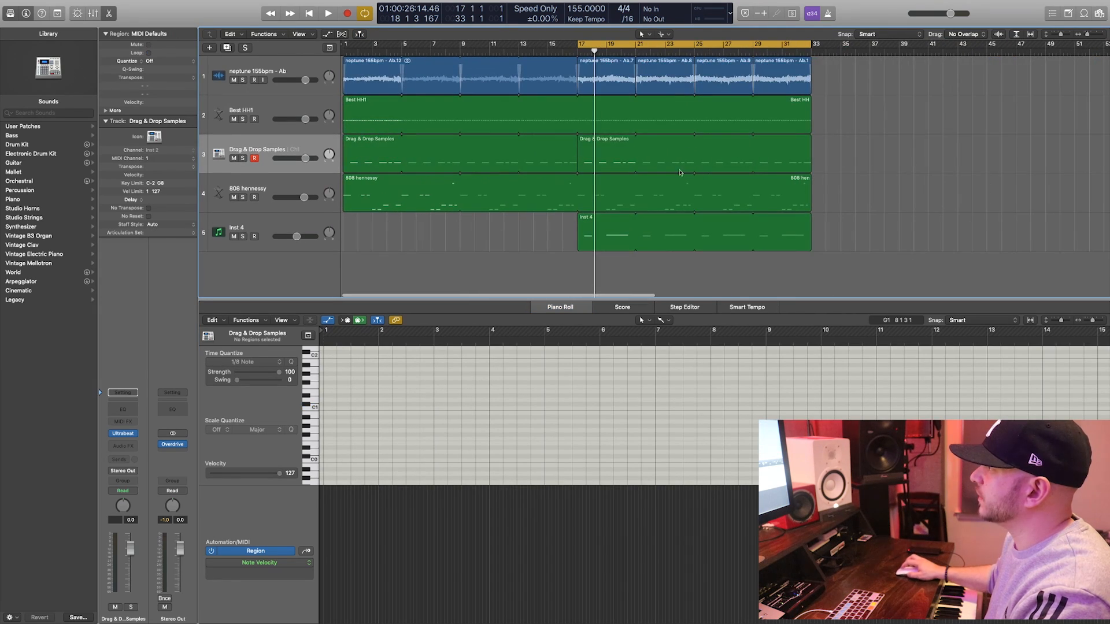
{"action": "left_click", "coordinate": [611, 156]}
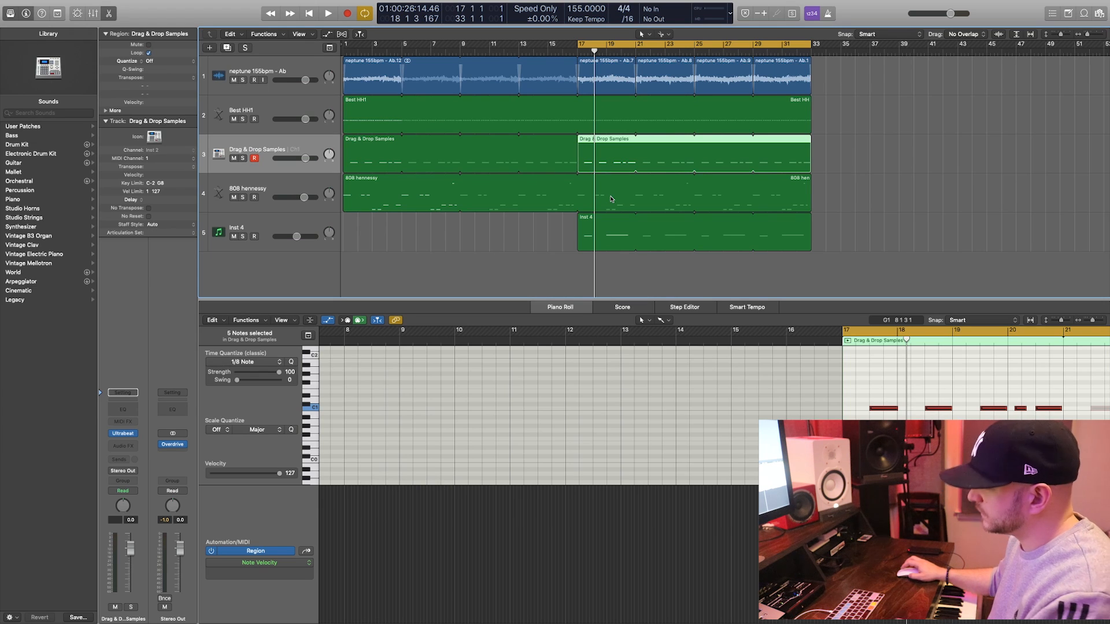
{"action": "key", "text": "r"}
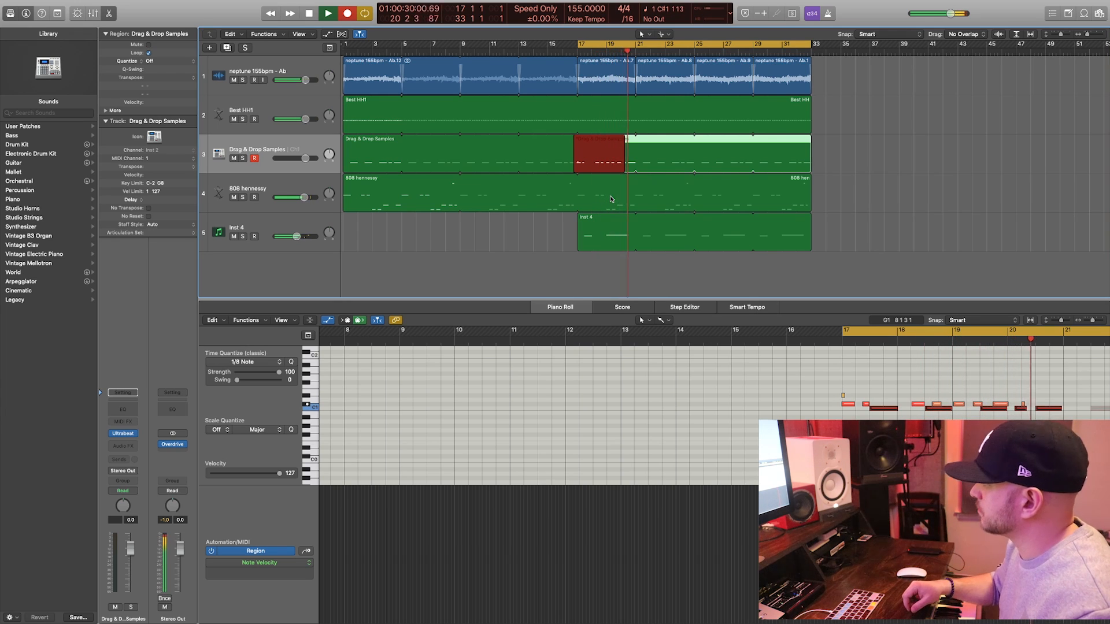
{"action": "key", "text": "space"}
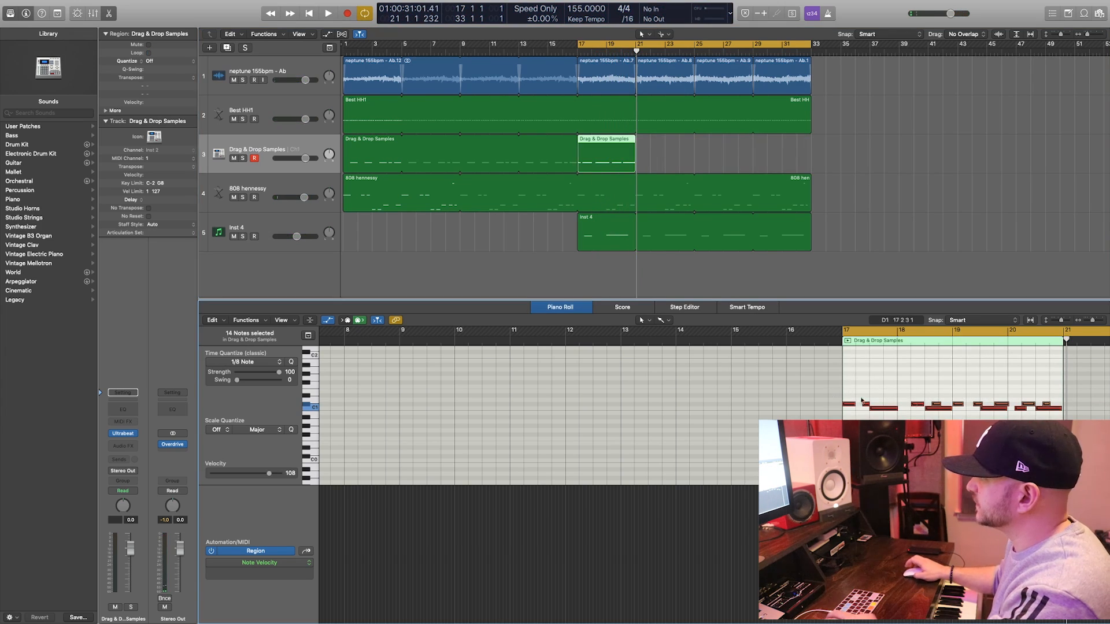
{"action": "key", "text": "space"}
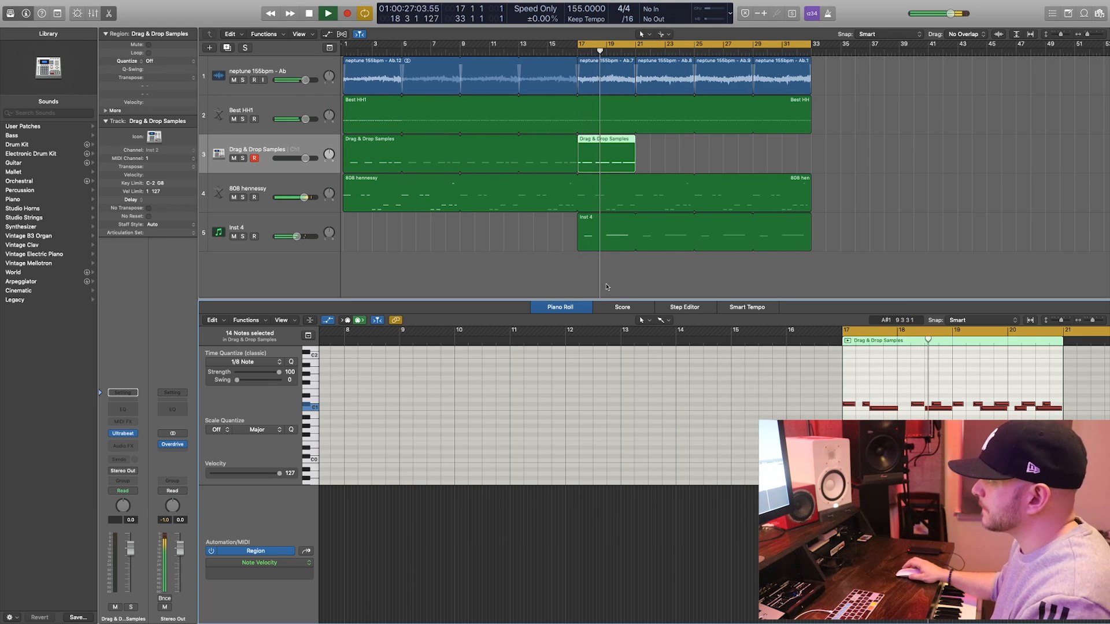
{"action": "left_click_drag", "start_coordinate": [634, 137], "coordinate": [810, 147]}
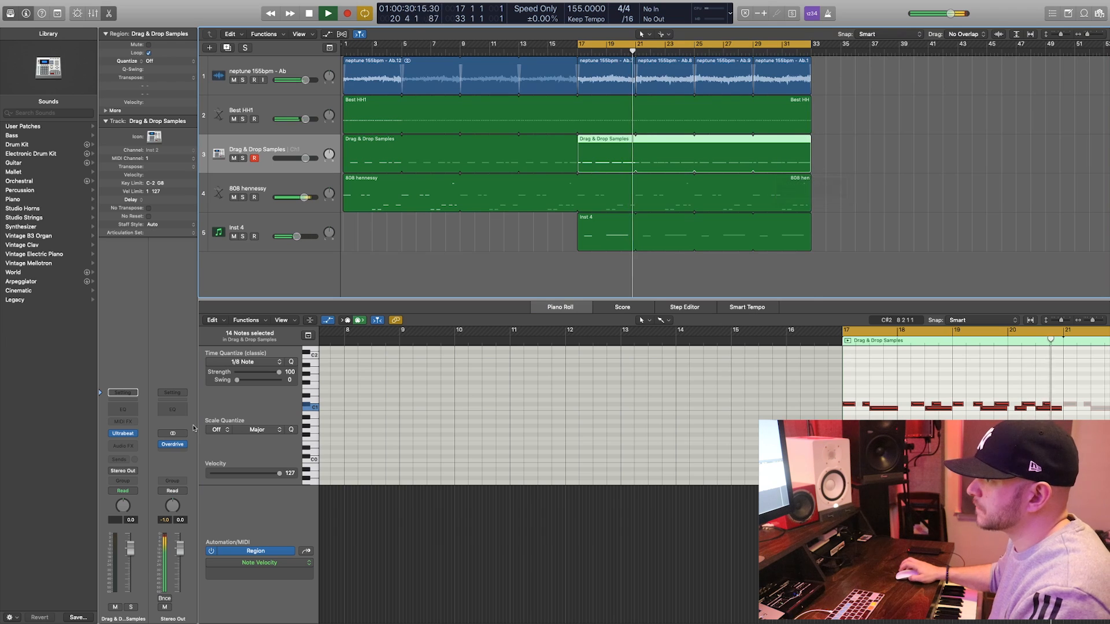
- Lower the volume of the Sample 02 voice in Ultrabeat during playback and close the instrument window
{"action": "left_click", "coordinate": [122, 433]}
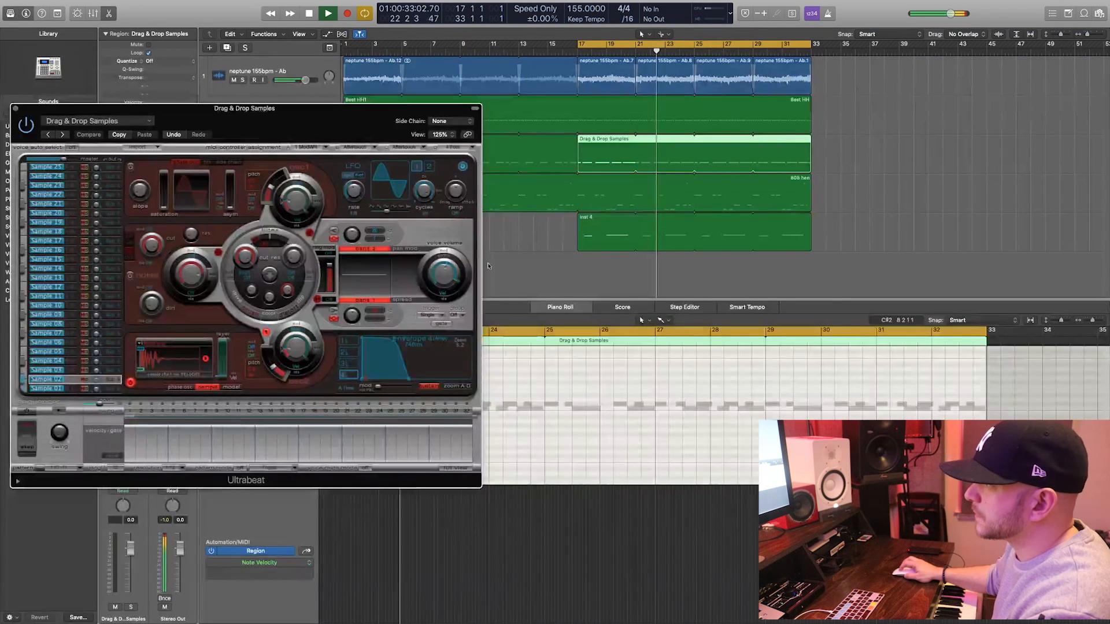
{"action": "left_click_drag", "start_coordinate": [440, 270], "coordinate": [438, 282]}
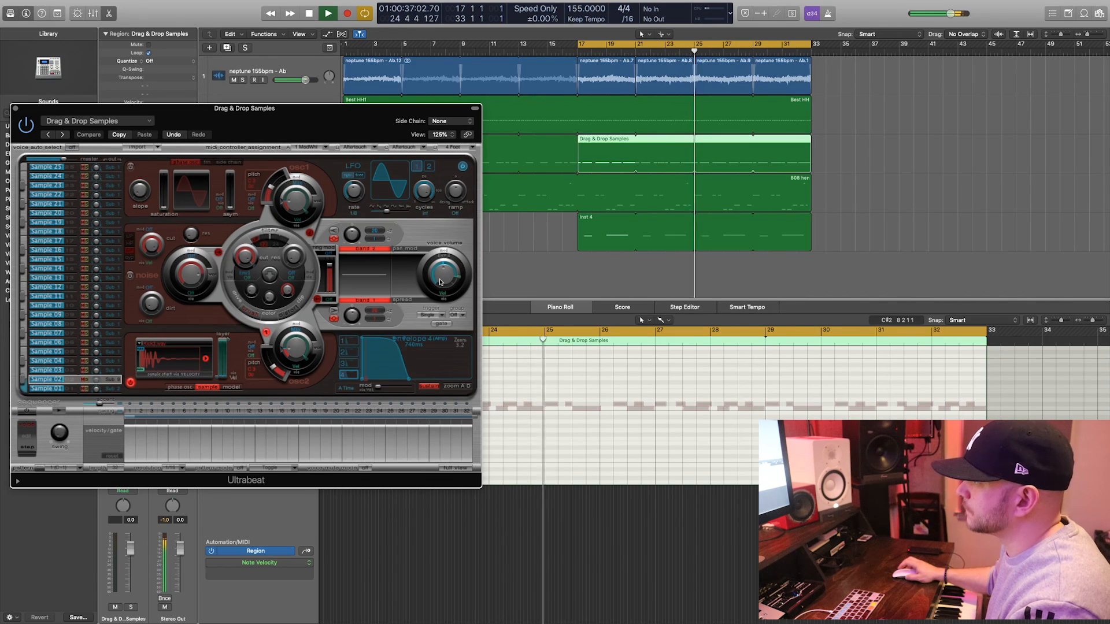
{"action": "left_click", "coordinate": [16, 109]}
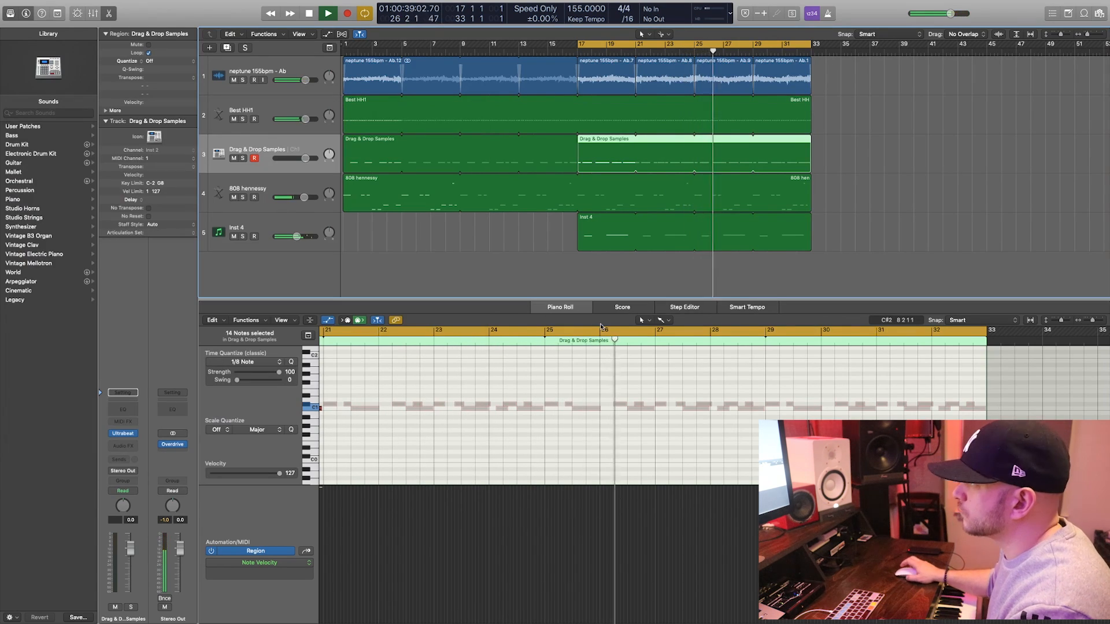
- Extend the cycle range back to bar 1 so bars 1 to 33 loop, and deselect the Drag & Drop Samples region
{"action": "key", "text": "super+Left"}
{"action": "key", "text": "super+Left"}
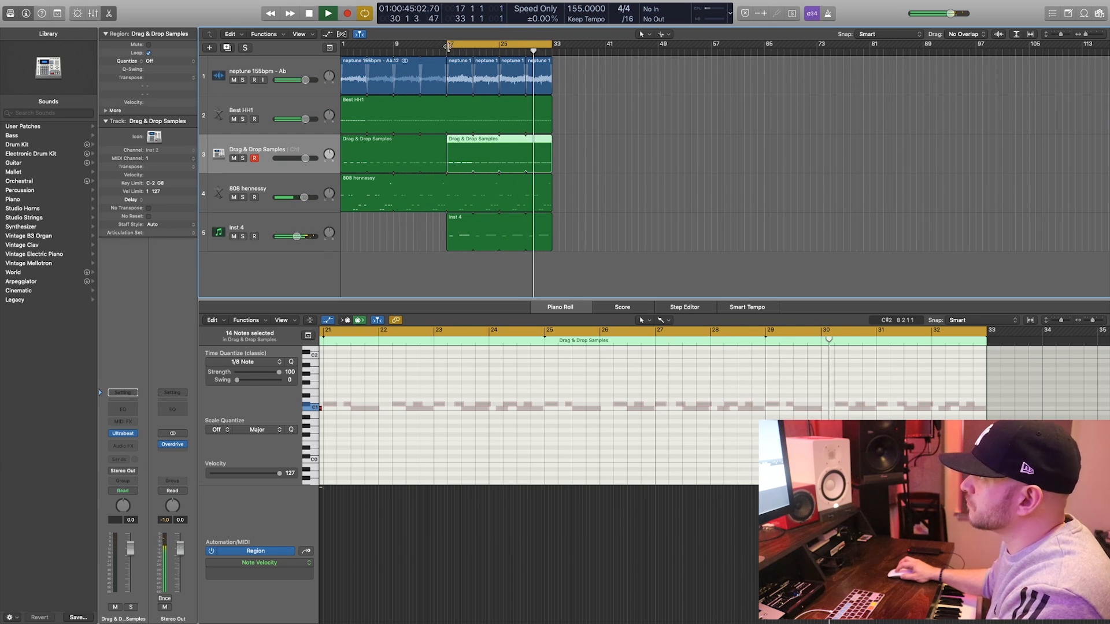
{"action": "scroll", "coordinate": [424, 221], "scroll_direction": "down", "scroll_amount": 1}
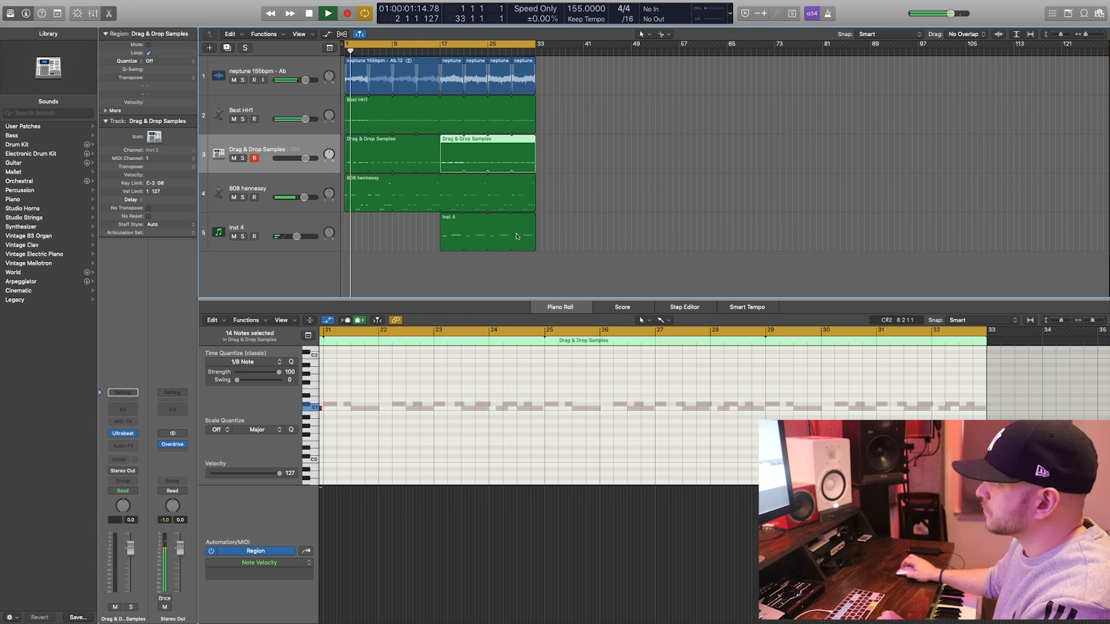
{"action": "left_click", "coordinate": [532, 269]}
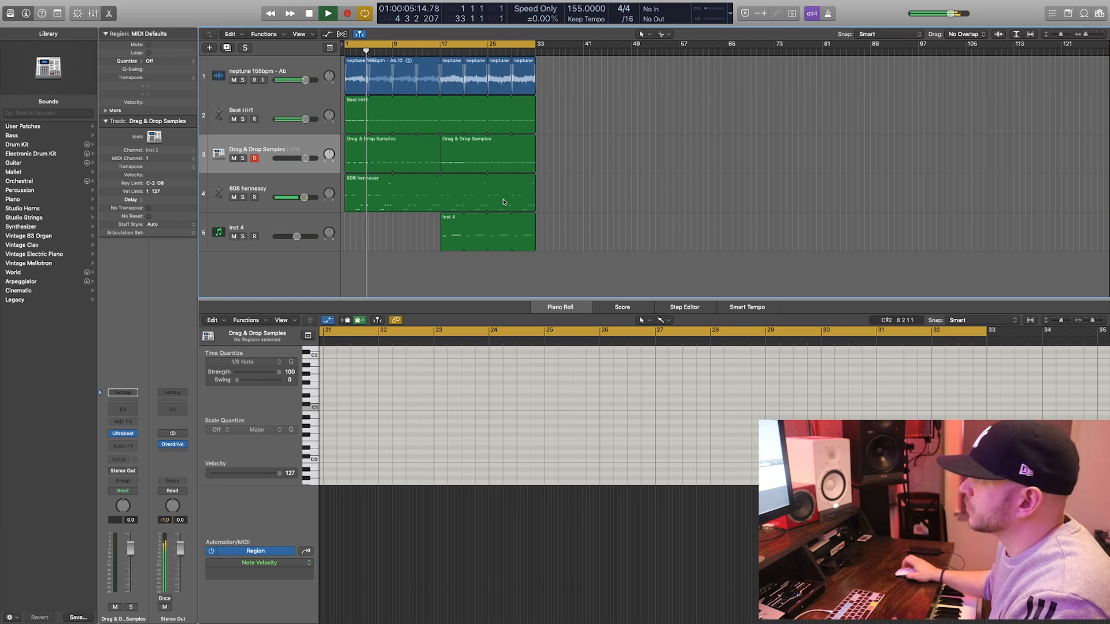
{"action": "scroll", "coordinate": [503, 200], "scroll_direction": "down", "scroll_amount": 1}
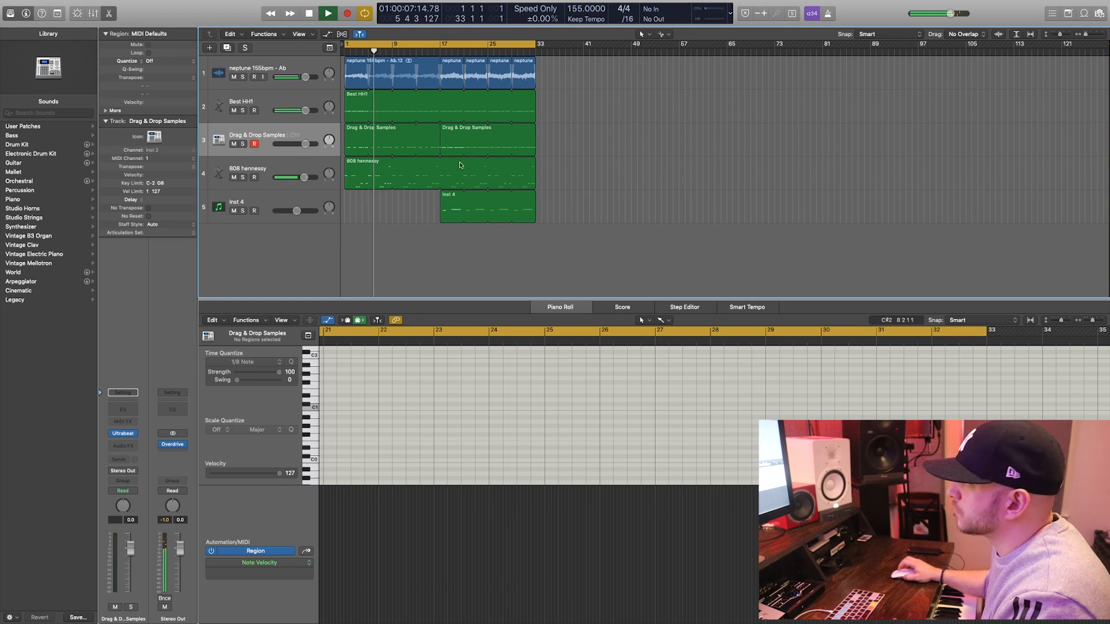
{"action": "left_click", "coordinate": [298, 66]}
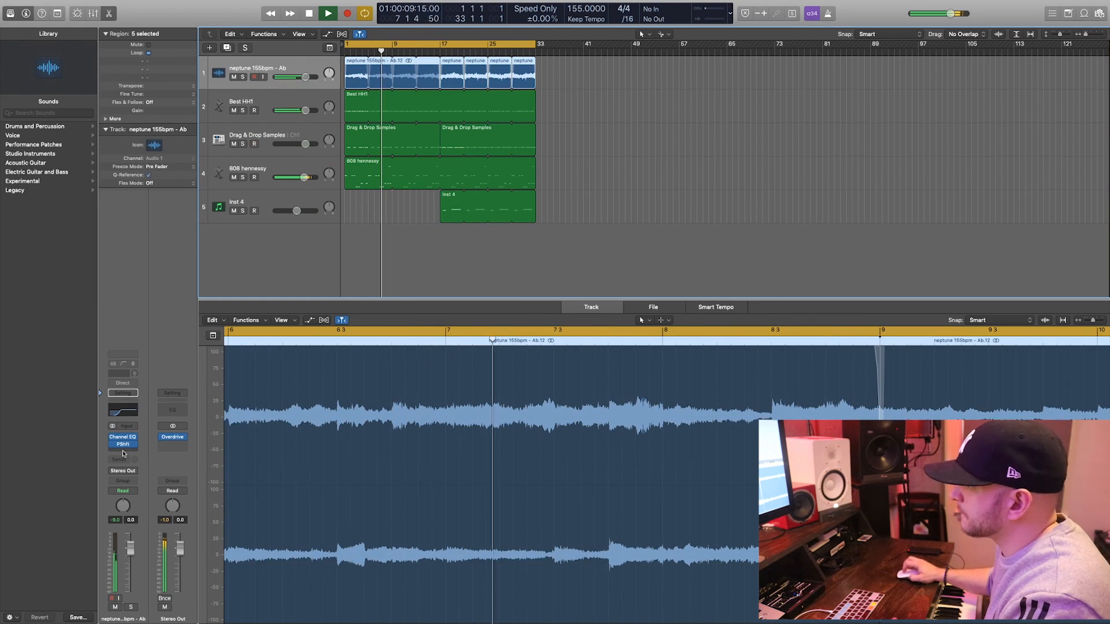
{"action": "left_click", "coordinate": [123, 444]}
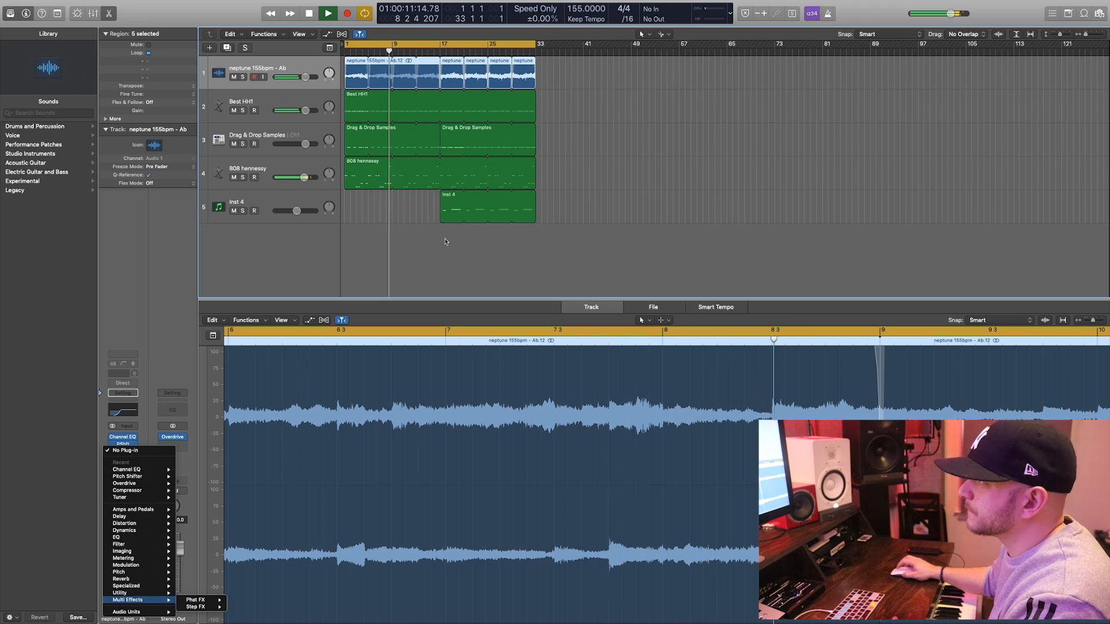
{"action": "left_click", "coordinate": [571, 83]}
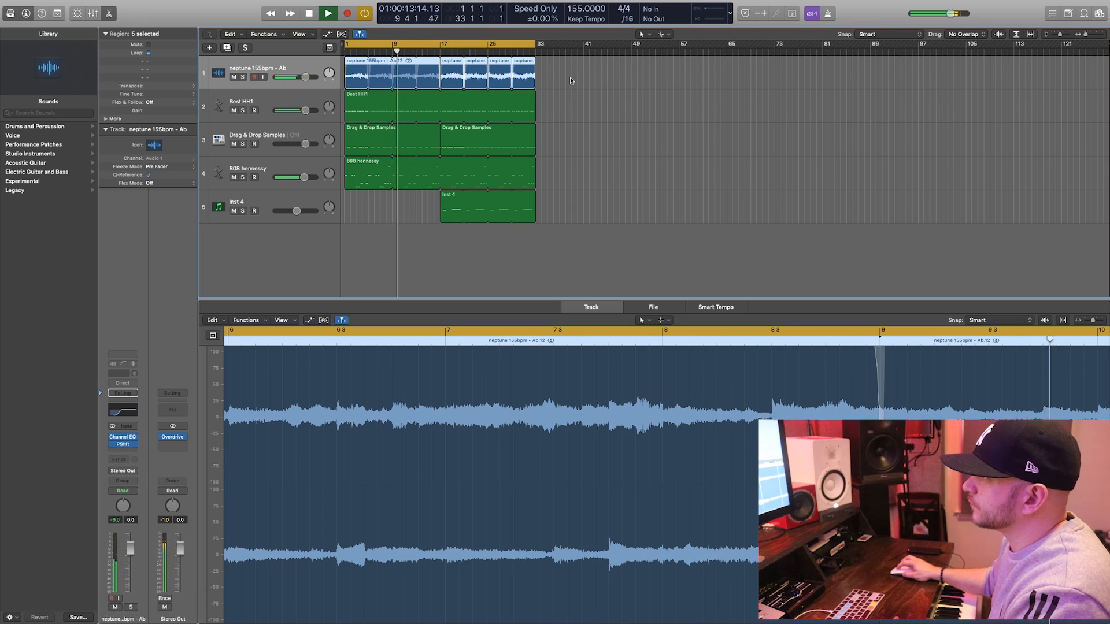
{"action": "left_click", "coordinate": [572, 83]}
- Stop playback and bounce the neptune 155bpm - Ab track in place to a new audio track with Normalize off
{"action": "key", "text": "space"}
{"action": "left_click", "coordinate": [256, 85]}
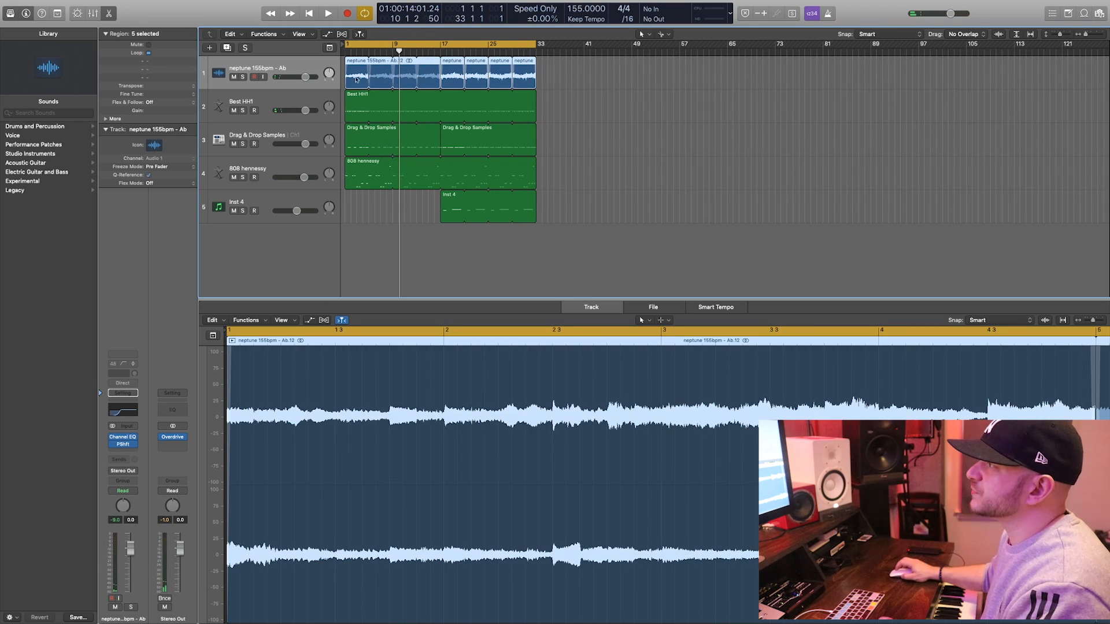
{"action": "right_click", "coordinate": [357, 78]}
{"action": "left_click", "coordinate": [423, 80]}
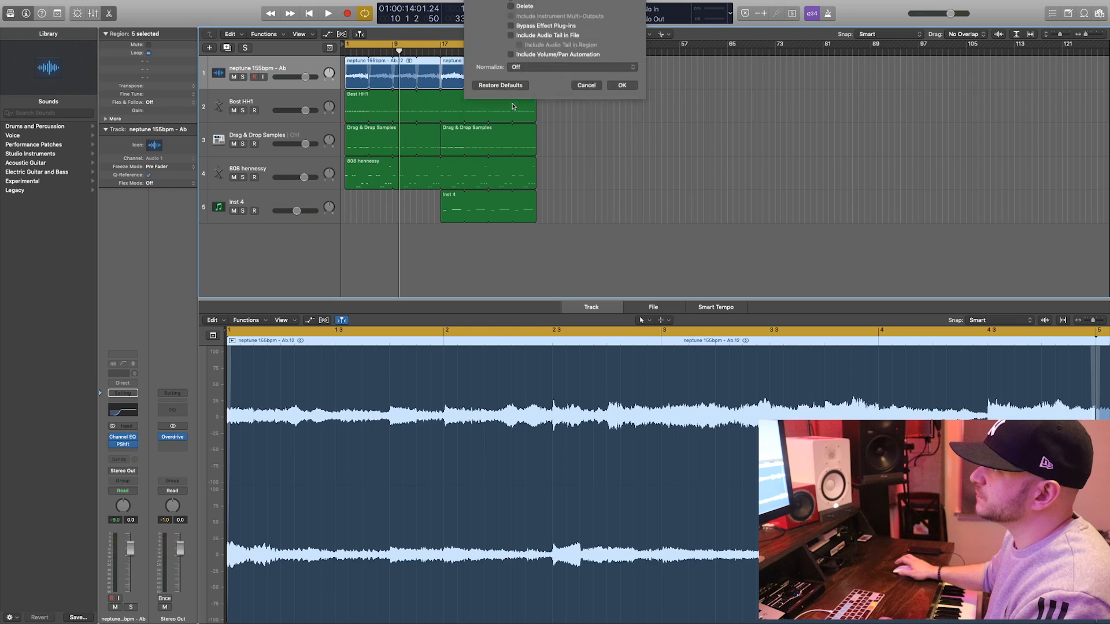
{"action": "key", "text": "Return"}
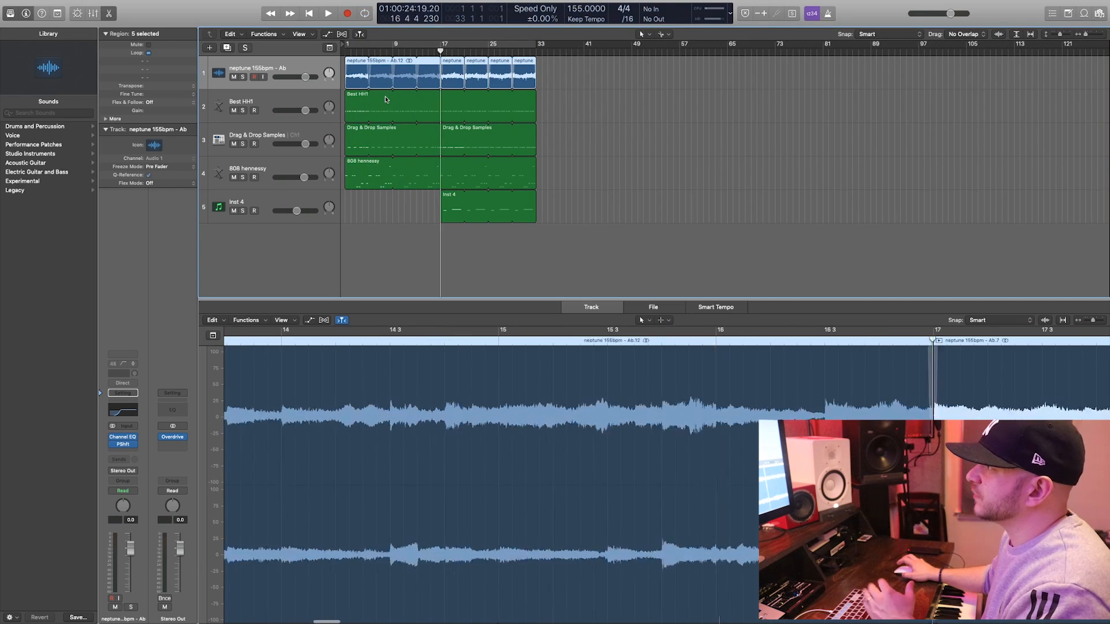
{"action": "left_click", "coordinate": [615, 100]}
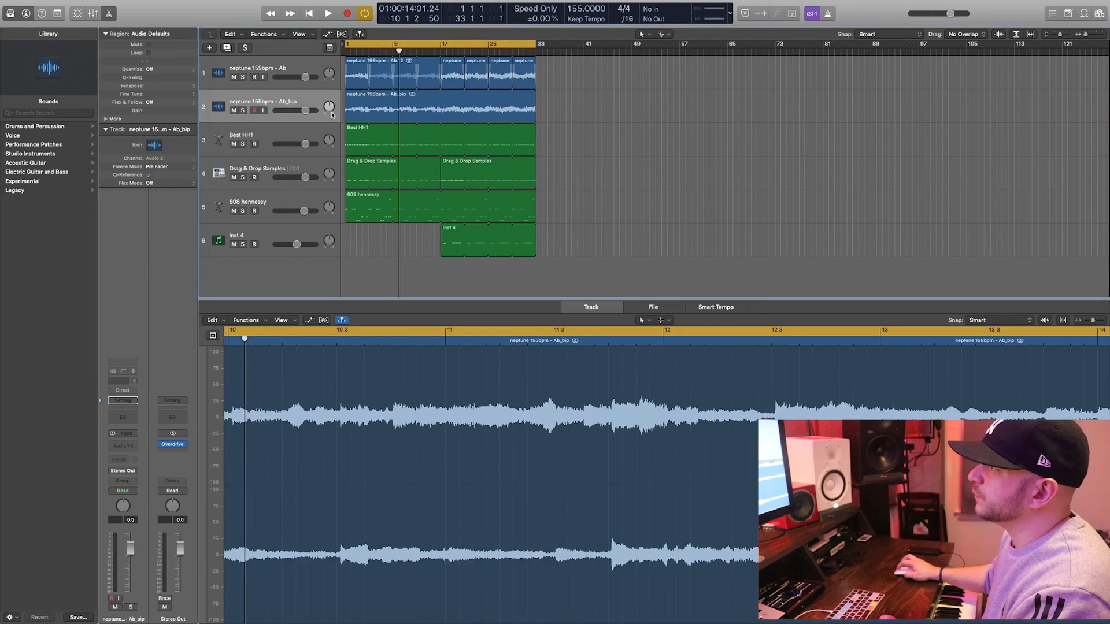
- Move the bounced neptune region to bar 33 and set the cycle range to bars 33 to 65
{"action": "left_click", "coordinate": [413, 107]}
{"action": "left_click_drag", "start_coordinate": [382, 101], "coordinate": [574, 100]}
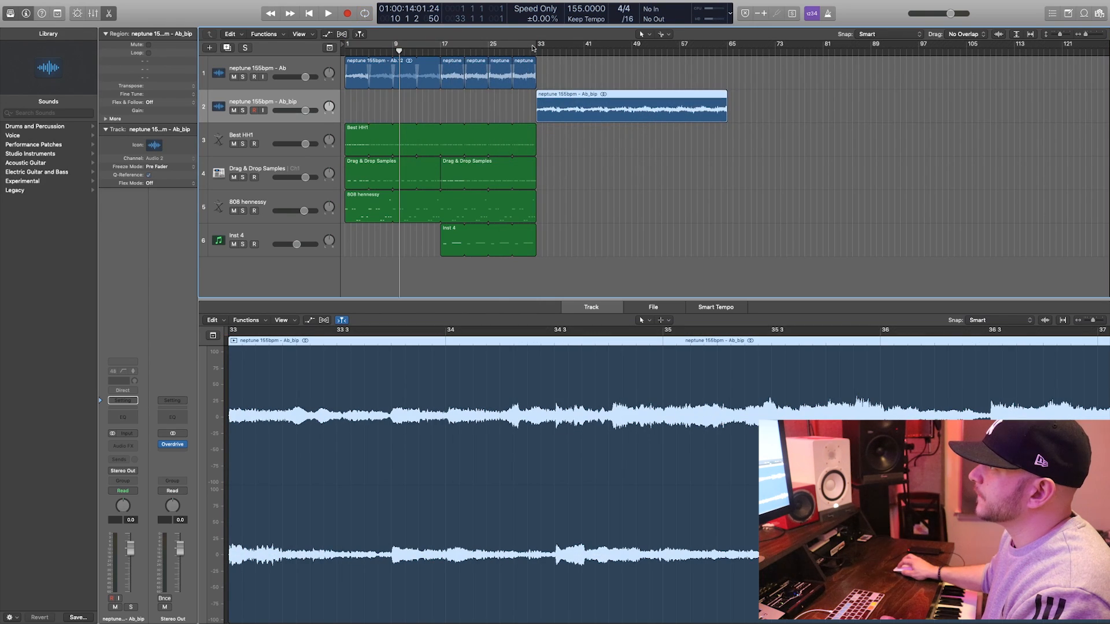
{"action": "left_click_drag", "start_coordinate": [538, 46], "coordinate": [728, 46]}
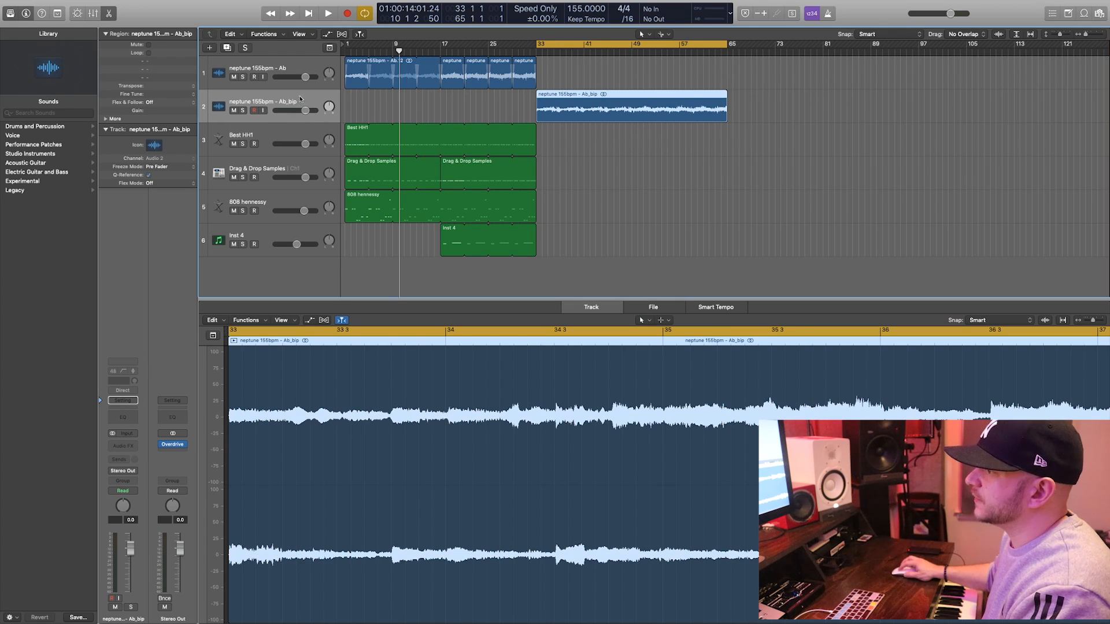
- Insert the Cableguys HalfTime effect on the bounced neptune track and set its mix to 100% while listening
{"action": "left_click", "coordinate": [135, 446]}
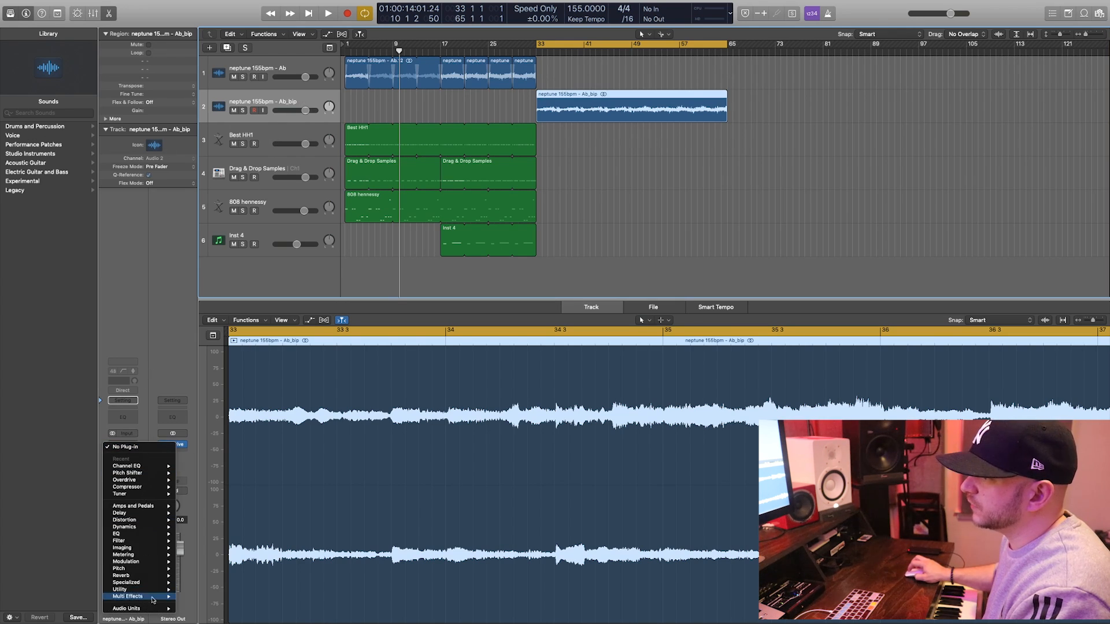
{"action": "mouse_move", "coordinate": [155, 609]}
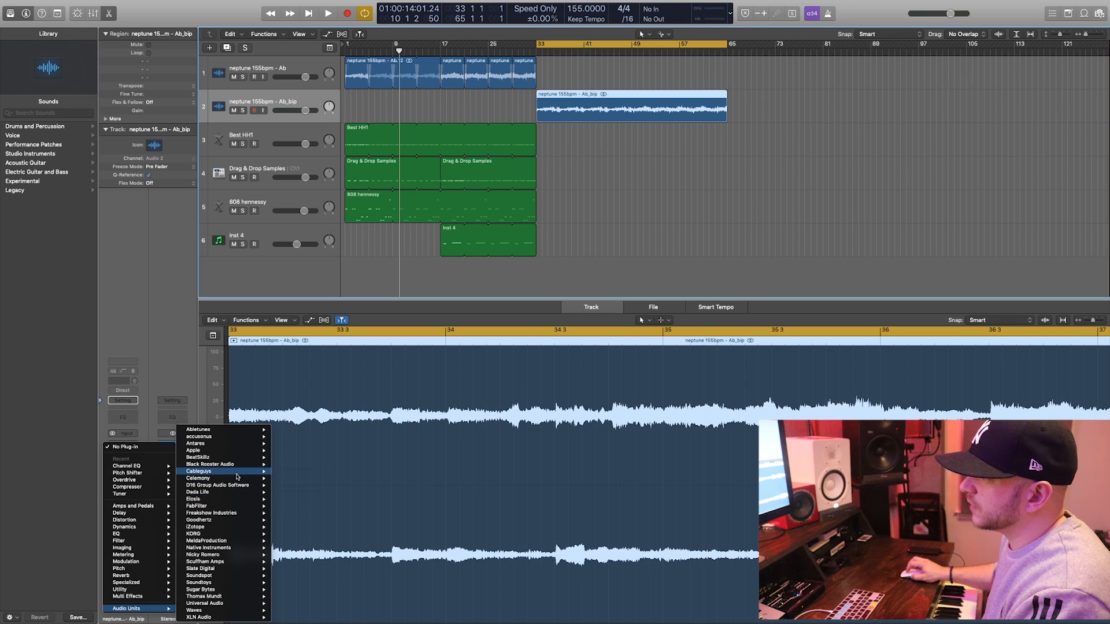
{"action": "mouse_move", "coordinate": [237, 473]}
{"action": "left_click", "coordinate": [348, 472]}
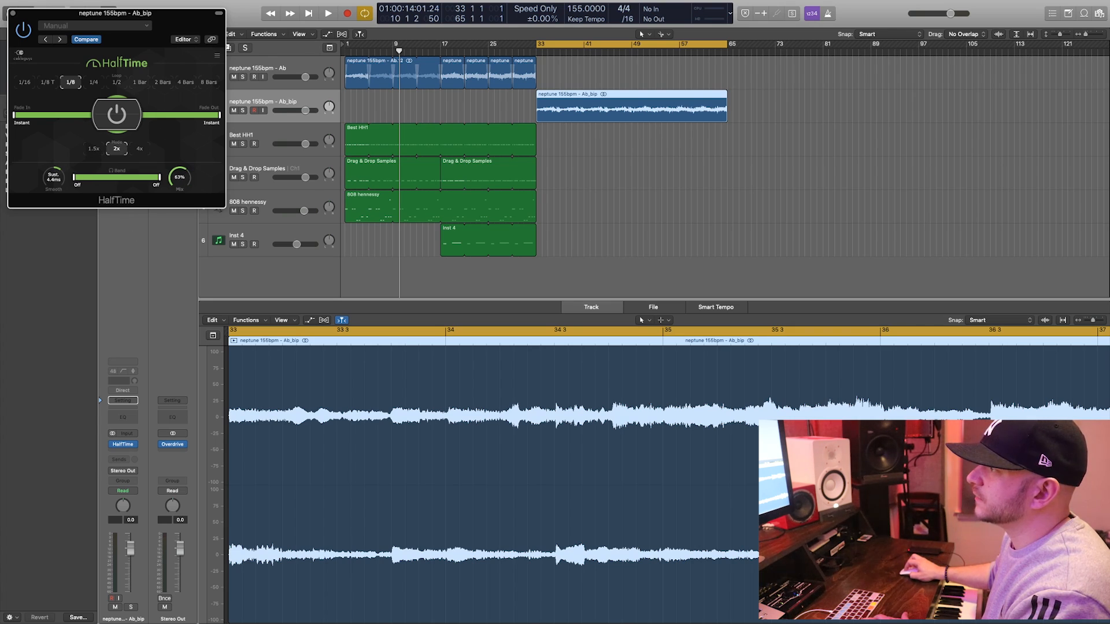
{"action": "key", "text": "space"}
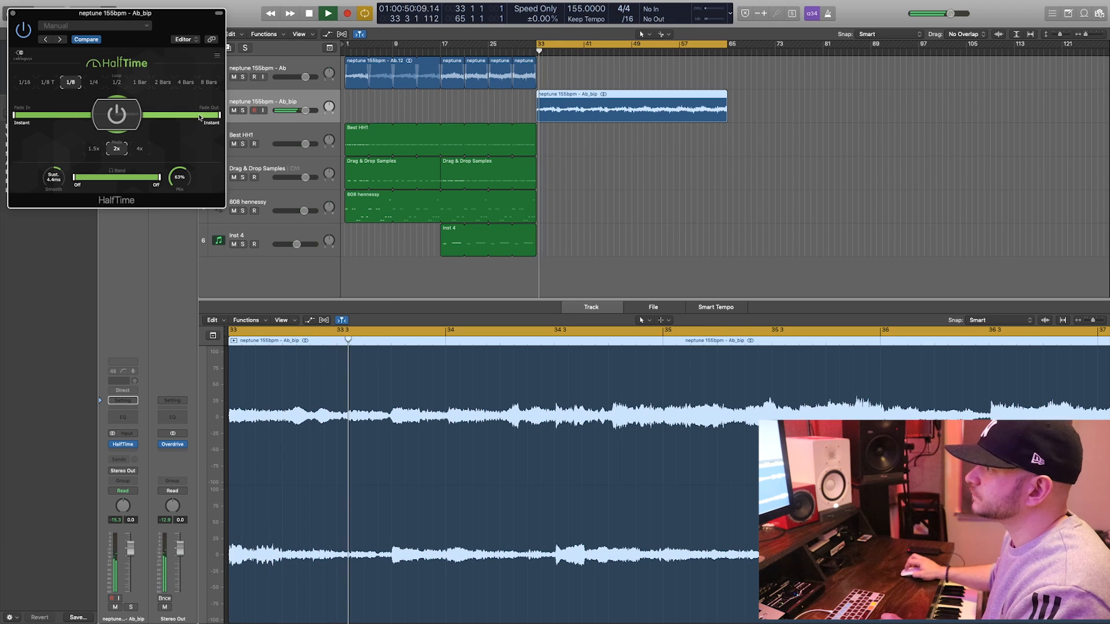
{"action": "left_click_drag", "start_coordinate": [180, 177], "coordinate": [181, 100]}
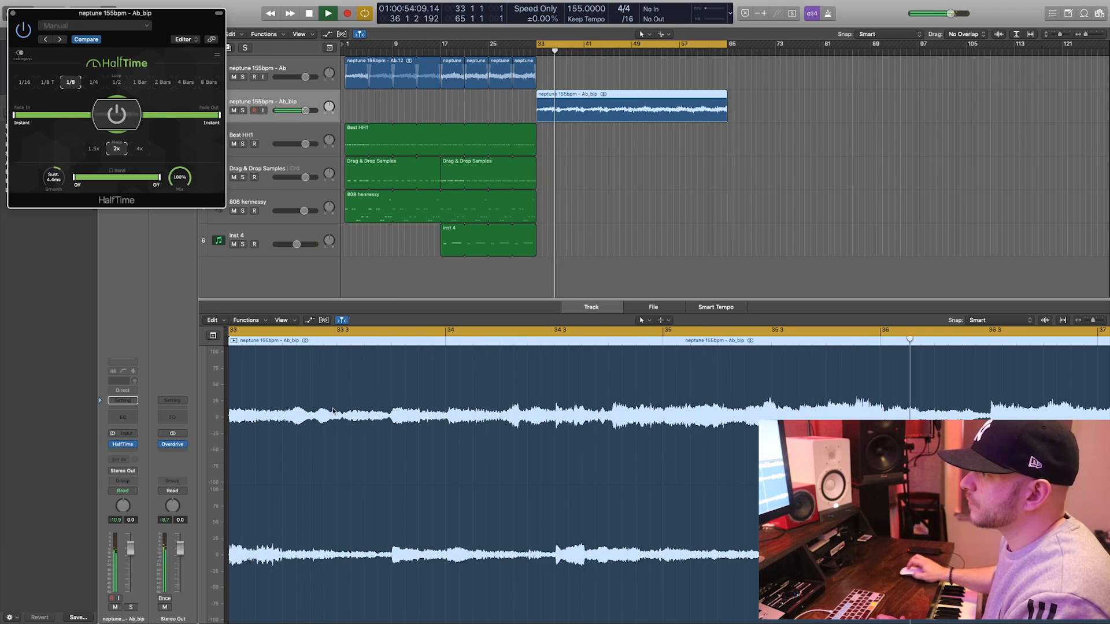
{"action": "key", "text": "space"}
- Add a Channel EQ to the bounced neptune track with a low cut at around 300 Hz, and close both plug-in windows
{"action": "left_click", "coordinate": [123, 419]}
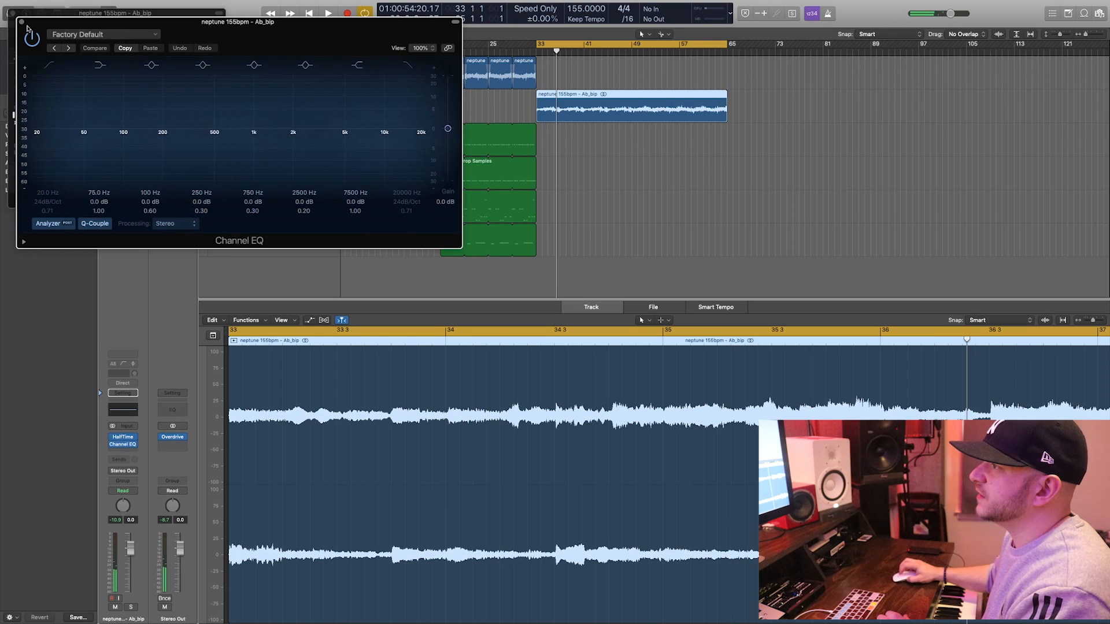
{"action": "left_click", "coordinate": [50, 65]}
{"action": "left_click_drag", "start_coordinate": [52, 160], "coordinate": [217, 168]}
{"action": "key", "text": "space"}
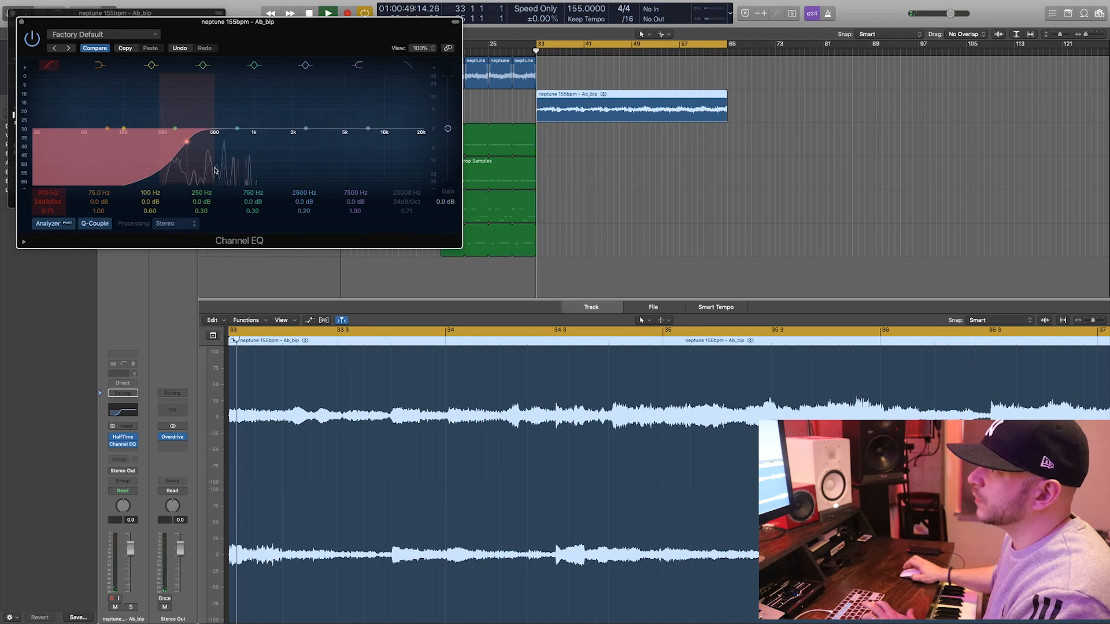
{"action": "left_click", "coordinate": [22, 21]}
{"action": "left_click", "coordinate": [11, 12]}
- Copy the hi-hat, drum, 808 and Inst 4 regions to bars 33 to 65, and raise the bounced neptune track's volume to 3.9 dB
{"action": "left_click_drag", "start_coordinate": [569, 267], "coordinate": [543, 127]}
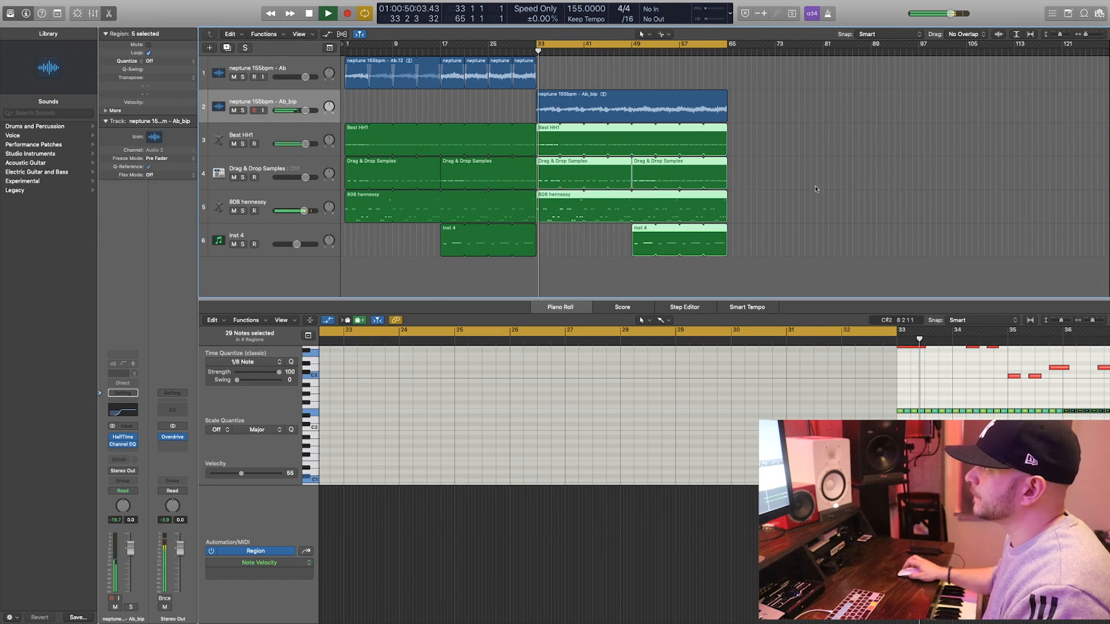
{"action": "left_click_drag", "start_coordinate": [305, 110], "coordinate": [313, 111]}
{"action": "scroll", "coordinate": [509, 108], "scroll_direction": "down", "scroll_amount": 1}
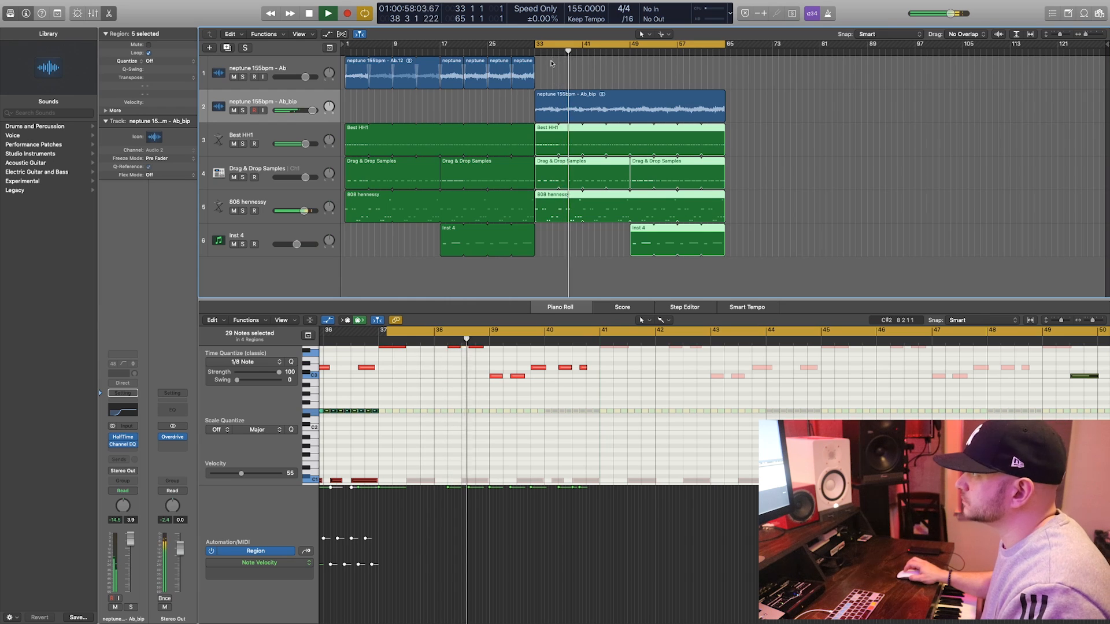
{"action": "left_click", "coordinate": [598, 65]}
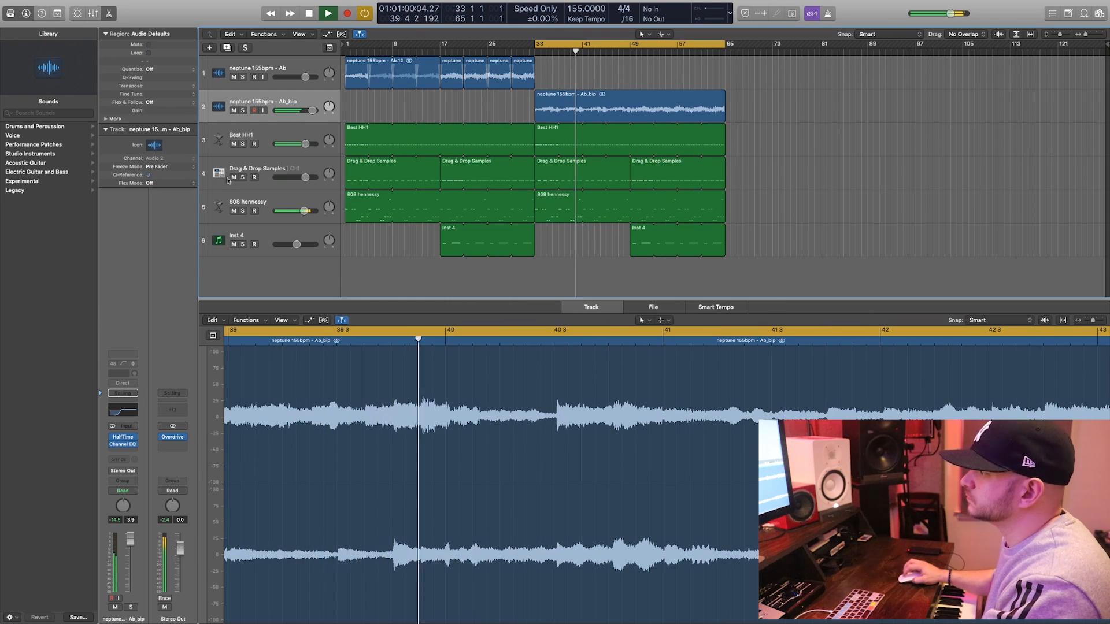
- Reopen HalfTime on the bounced neptune track, set its loop length to 2 Bars, and readjust the mix amount
{"action": "left_click", "coordinate": [123, 438]}
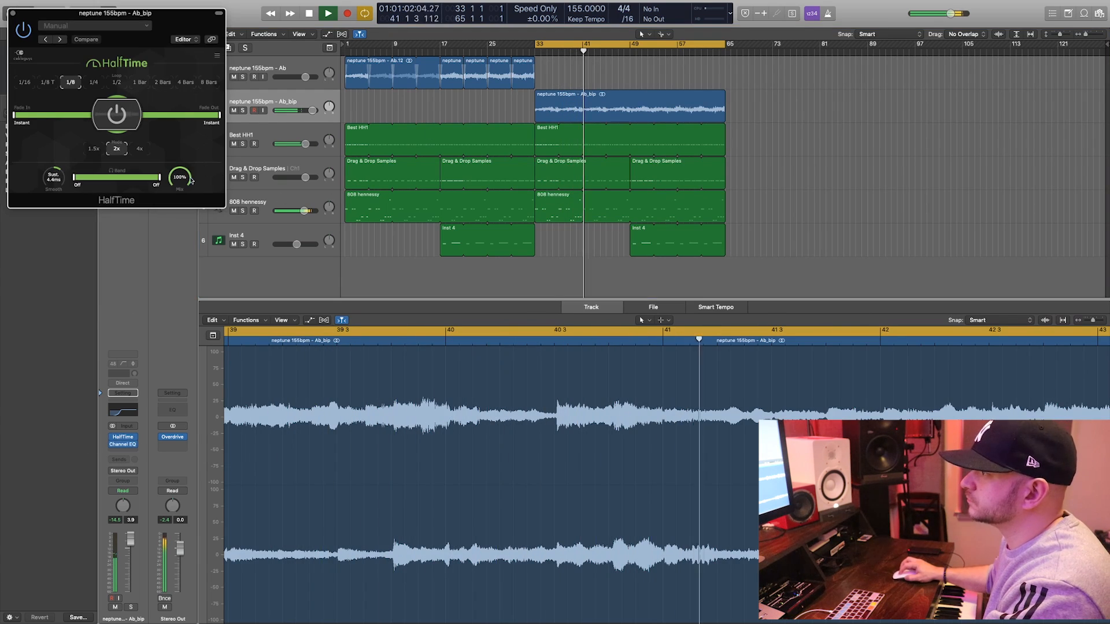
{"action": "mouse_move", "coordinate": [179, 177]}
{"action": "left_mouse_down"}
{"action": "mouse_move", "coordinate": [179, 201]}
{"action": "mouse_move", "coordinate": [180, 180]}
{"action": "left_mouse_up"}
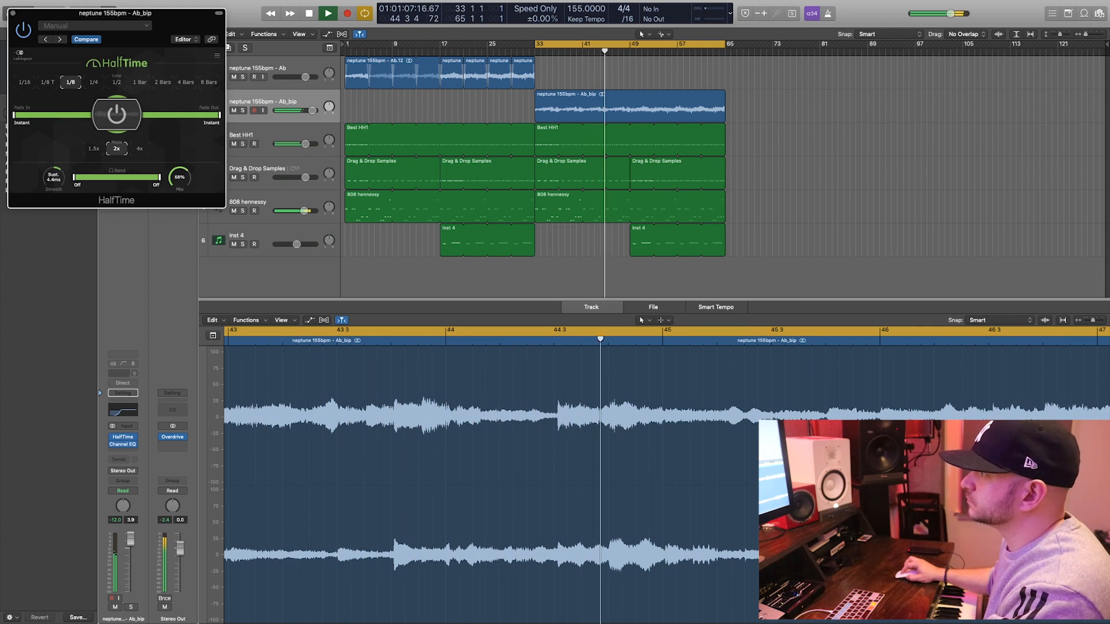
{"action": "left_click", "coordinate": [163, 85]}
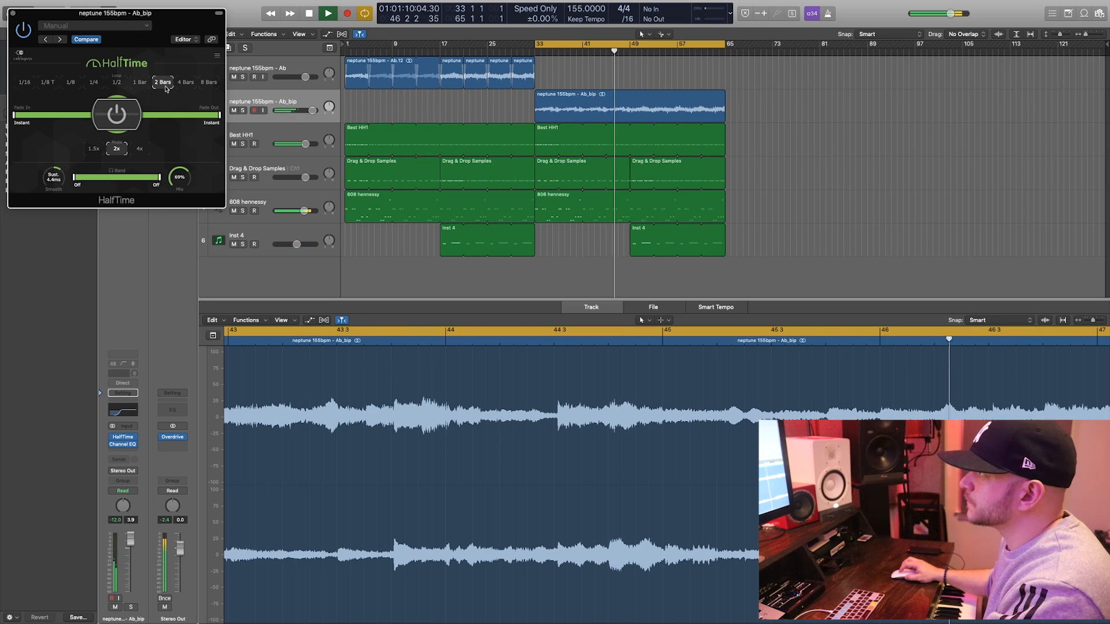
{"action": "left_click_drag", "start_coordinate": [180, 177], "coordinate": [179, 145]}
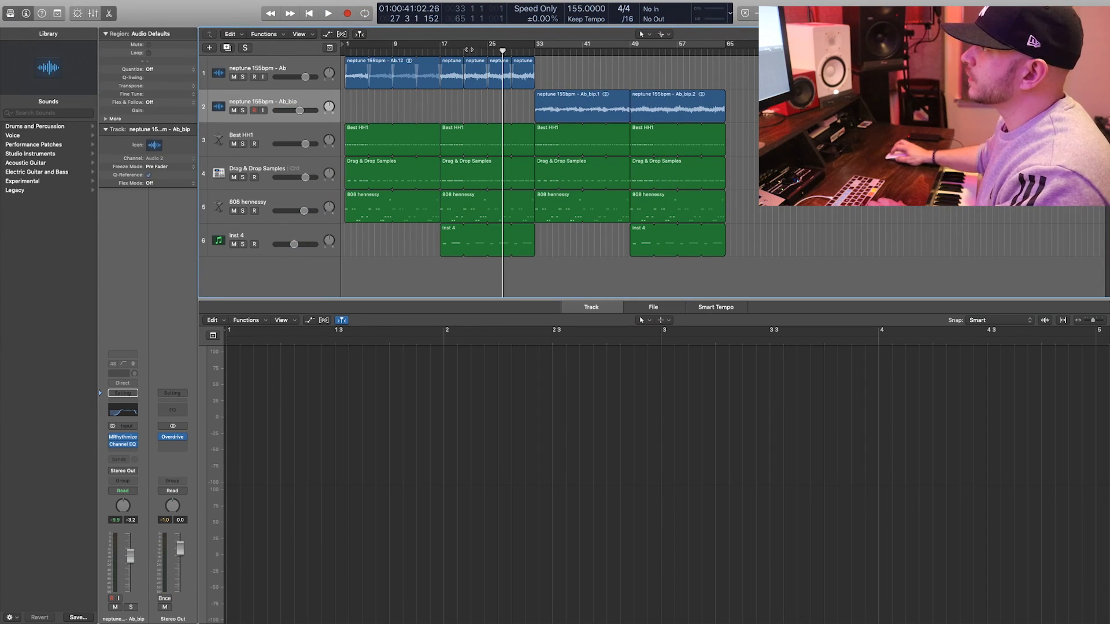
- Select all regions from the start of the project and shift the whole arrangement by four bars so it begins at bar 5
{"action": "key", "text": "space"}
{"action": "key", "text": "space"}
{"action": "key", "text": "Return"}
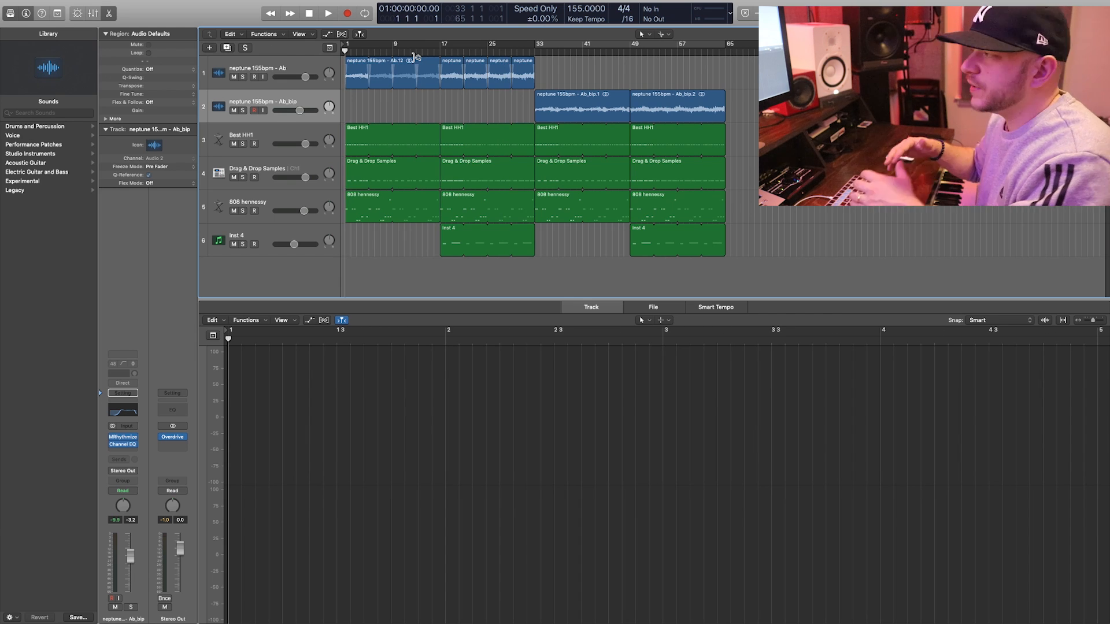
{"action": "left_click_drag", "start_coordinate": [751, 270], "coordinate": [400, 62]}
{"action": "left_click", "coordinate": [401, 56]}
{"action": "key", "text": "super+z"}
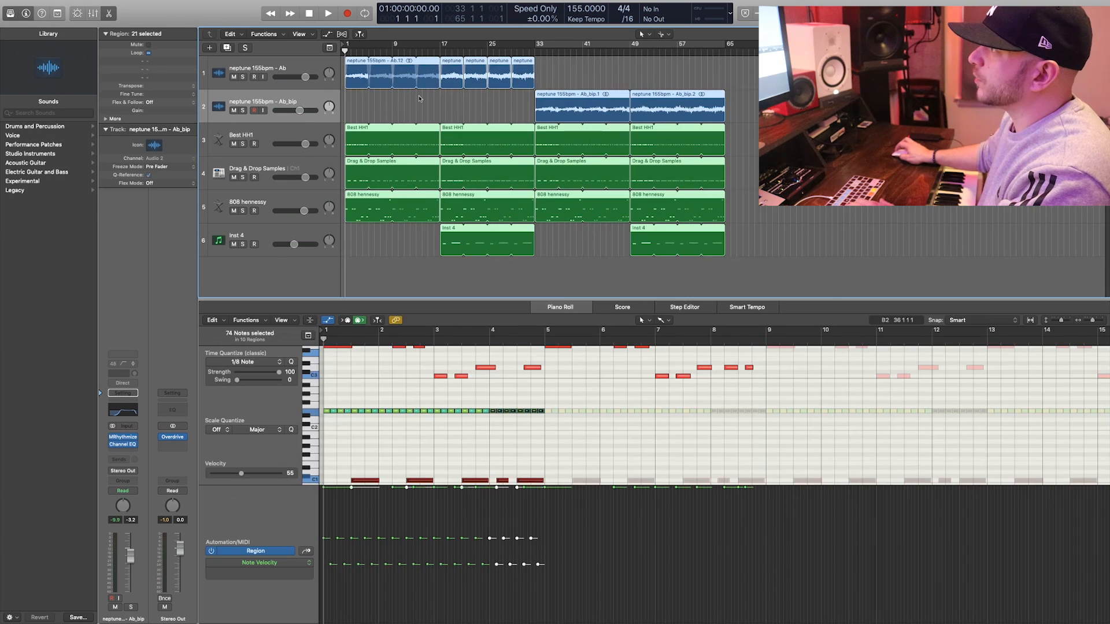
{"action": "left_click_drag", "start_coordinate": [757, 269], "coordinate": [411, 80]}
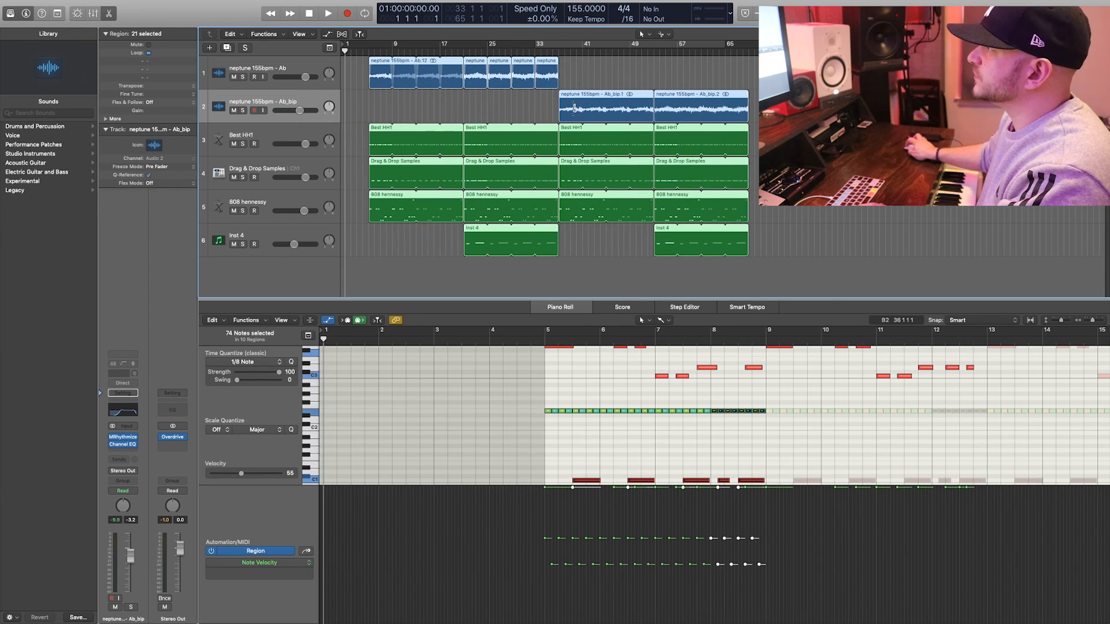
- Split the first bounced neptune region at bars 45 and 41, and copy its first four-bar piece to a new track at bar 1
{"action": "left_click", "coordinate": [606, 107]}
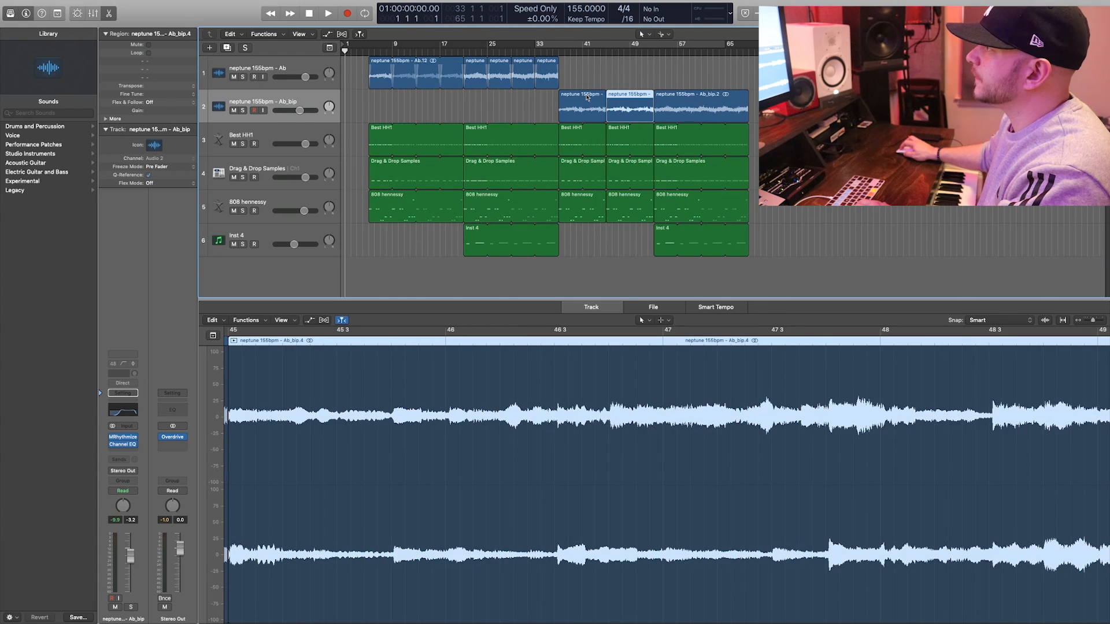
{"action": "left_click", "coordinate": [584, 110]}
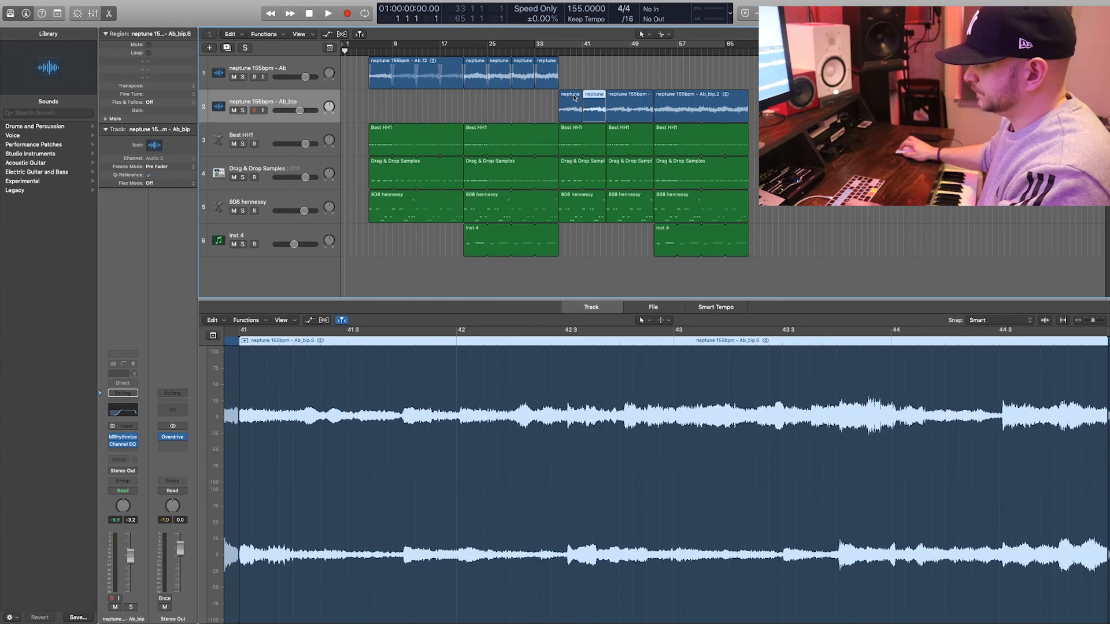
{"action": "left_click", "coordinate": [571, 108]}
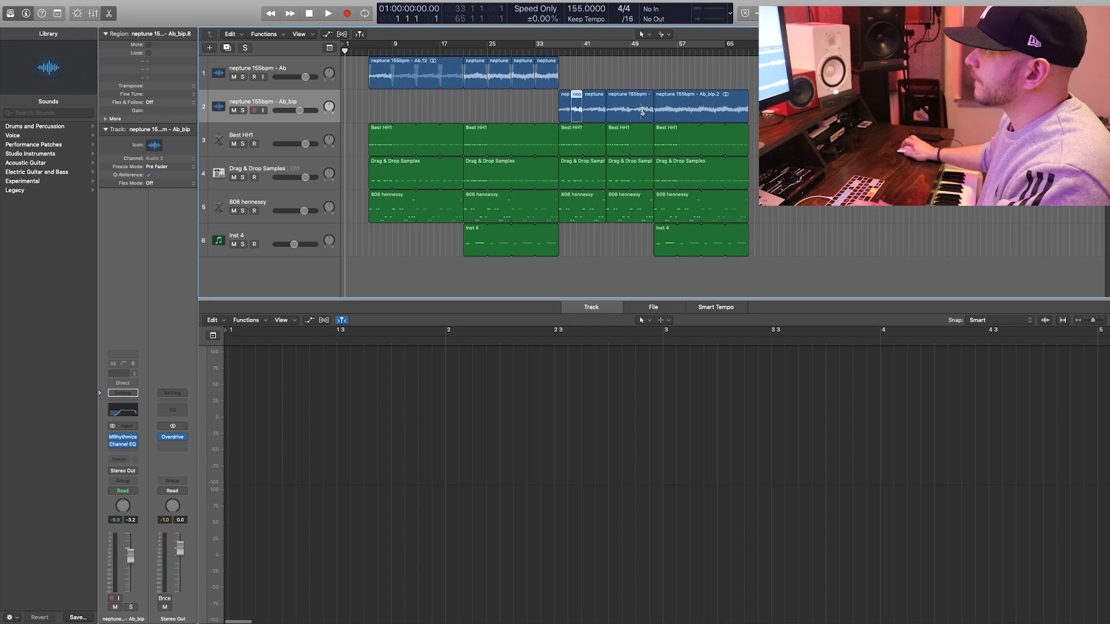
{"action": "key", "text": "super+z"}
{"action": "left_click_drag", "start_coordinate": [572, 97], "coordinate": [362, 136]}
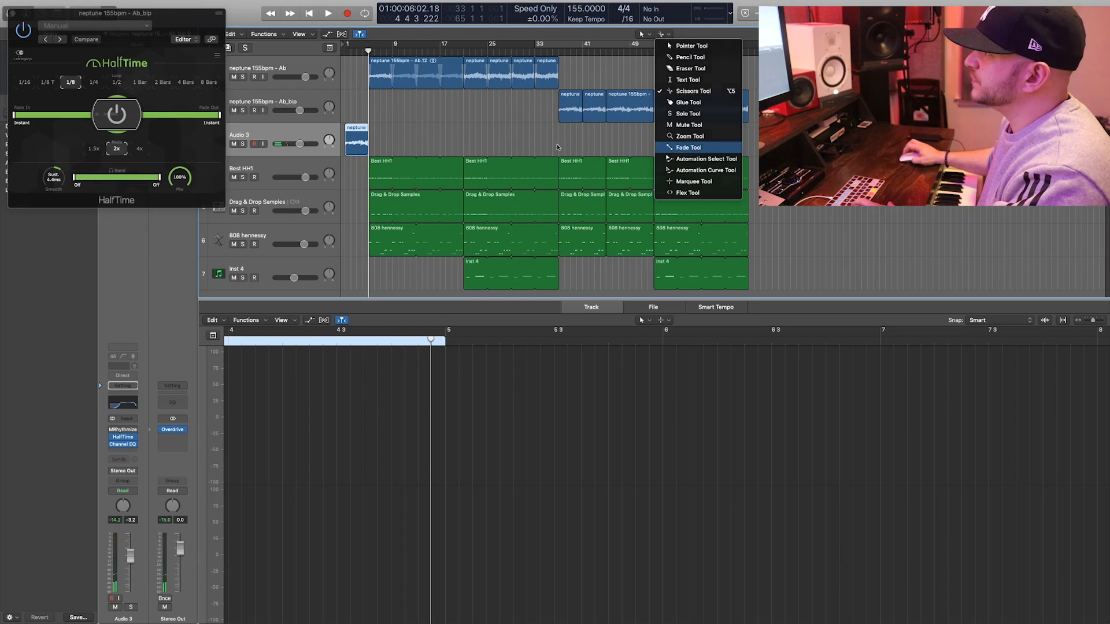
- Draw a short fade-out with the Fade tool at the end of the intro neptune region on Audio 3, just before bar 5
{"action": "left_click", "coordinate": [688, 147]}
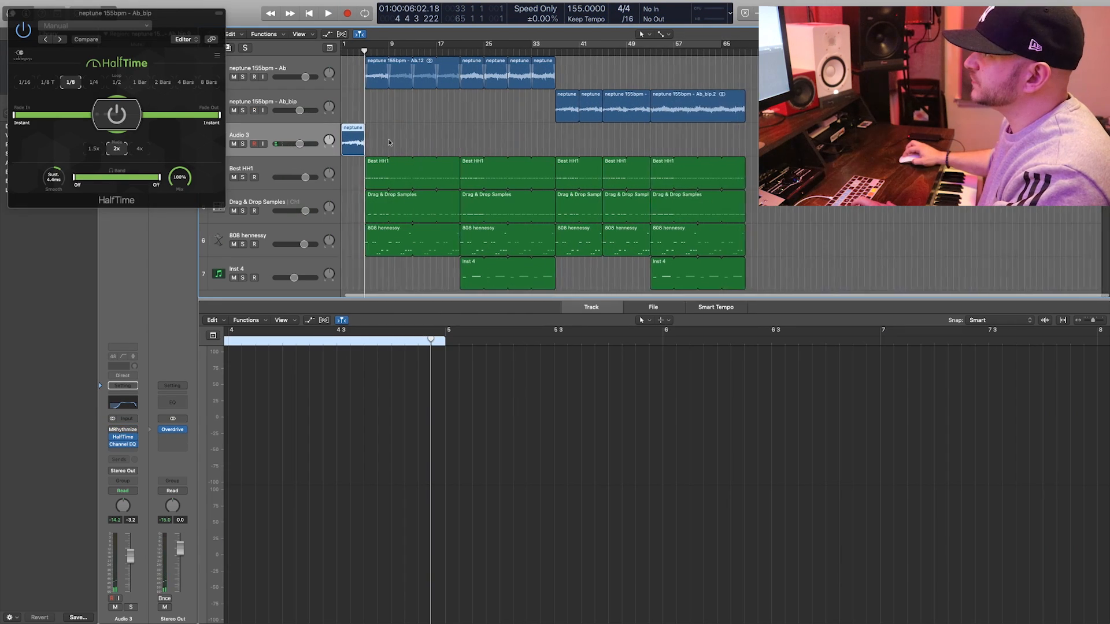
{"action": "key", "text": "super+Right"}
{"action": "key", "text": "super+Right"}
{"action": "key", "text": "super+Right"}
{"action": "key", "text": "super+Right"}
{"action": "key", "text": "super+Right"}
{"action": "key", "text": "super+Right"}
{"action": "key", "text": "super+Right"}
{"action": "key", "text": "super+Right"}
{"action": "scroll", "coordinate": [462, 137], "scroll_direction": "left", "scroll_amount": 5}
{"action": "scroll", "coordinate": [484, 144], "scroll_direction": "right", "scroll_amount": 1}
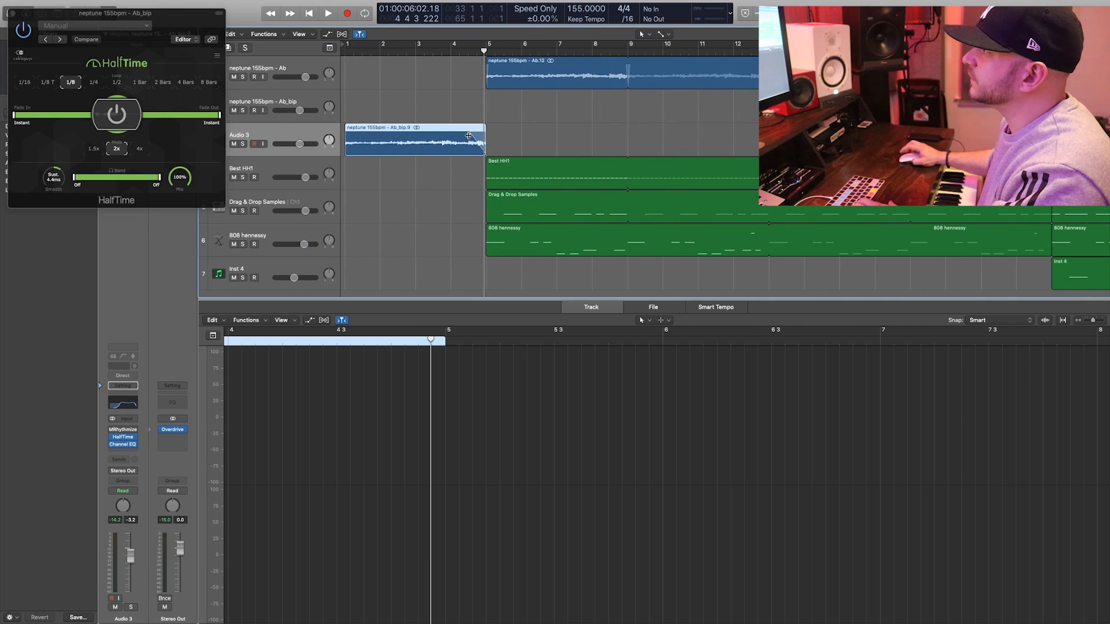
{"action": "left_click_drag", "start_coordinate": [468, 135], "coordinate": [485, 137]}
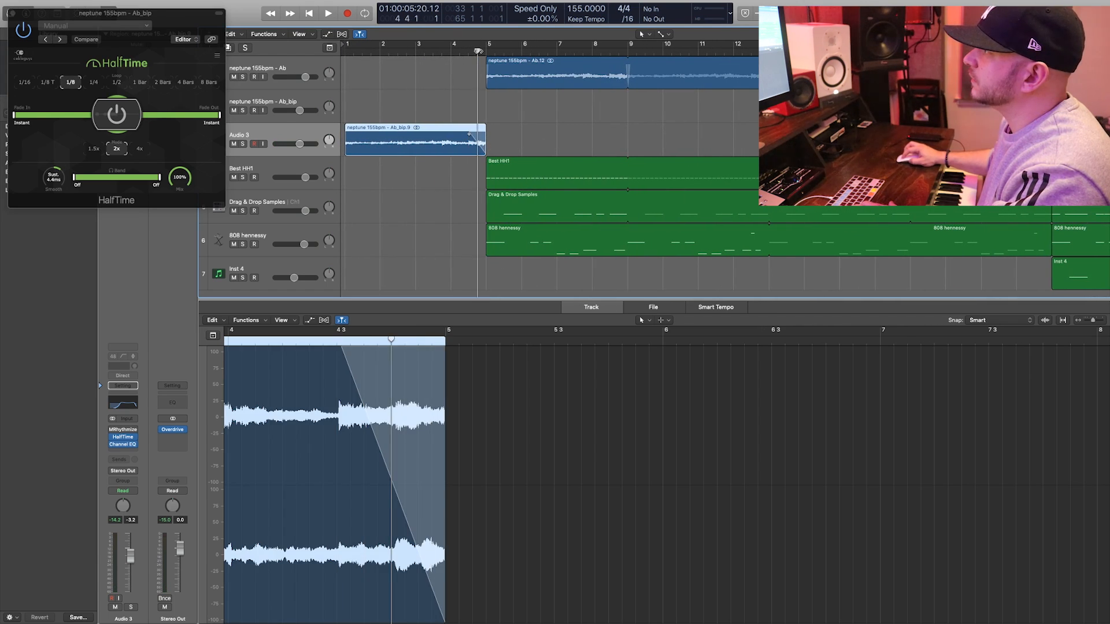
{"action": "left_click_drag", "start_coordinate": [469, 136], "coordinate": [476, 133]}
{"action": "key", "text": "super+z"}
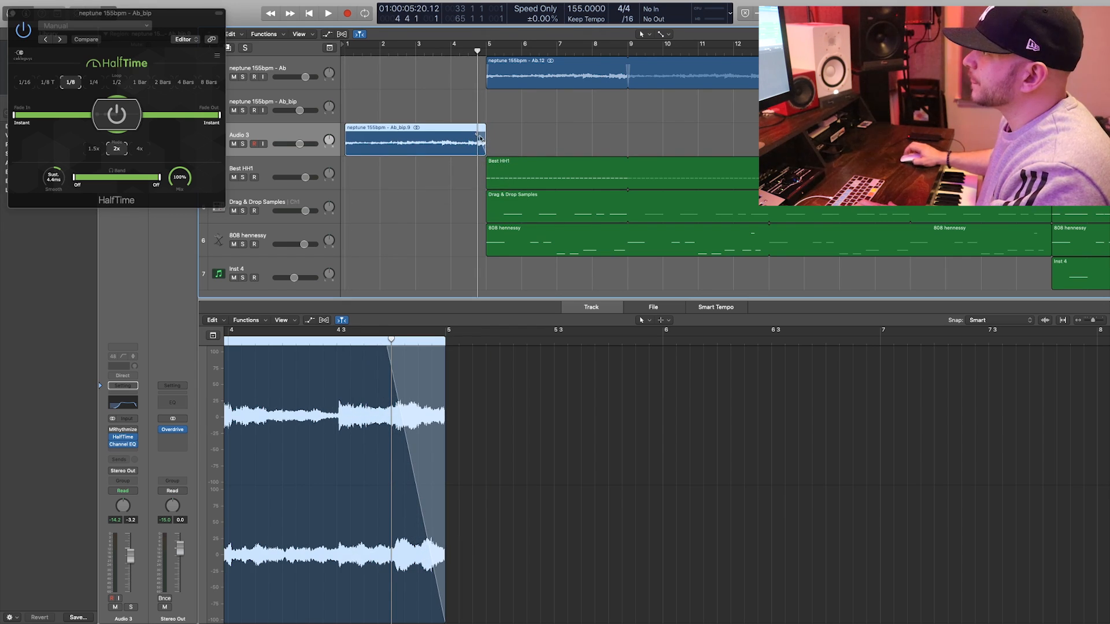
- Change the intro region's fade-out to Slow Down and play the transition into bar 5
{"action": "right_click", "coordinate": [479, 137]}
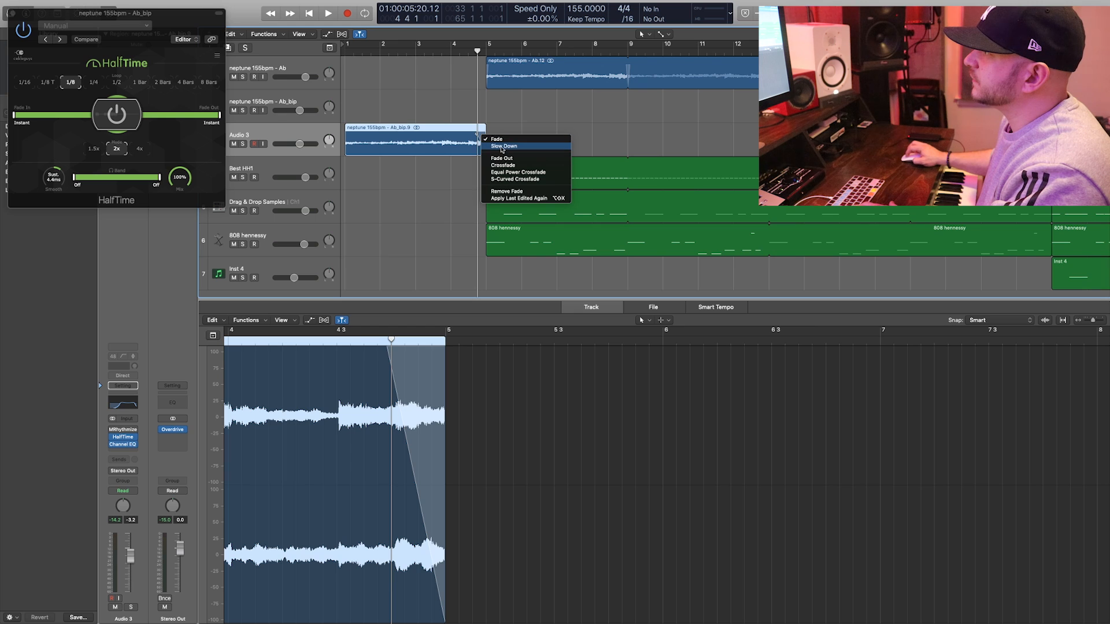
{"action": "left_click", "coordinate": [502, 146]}
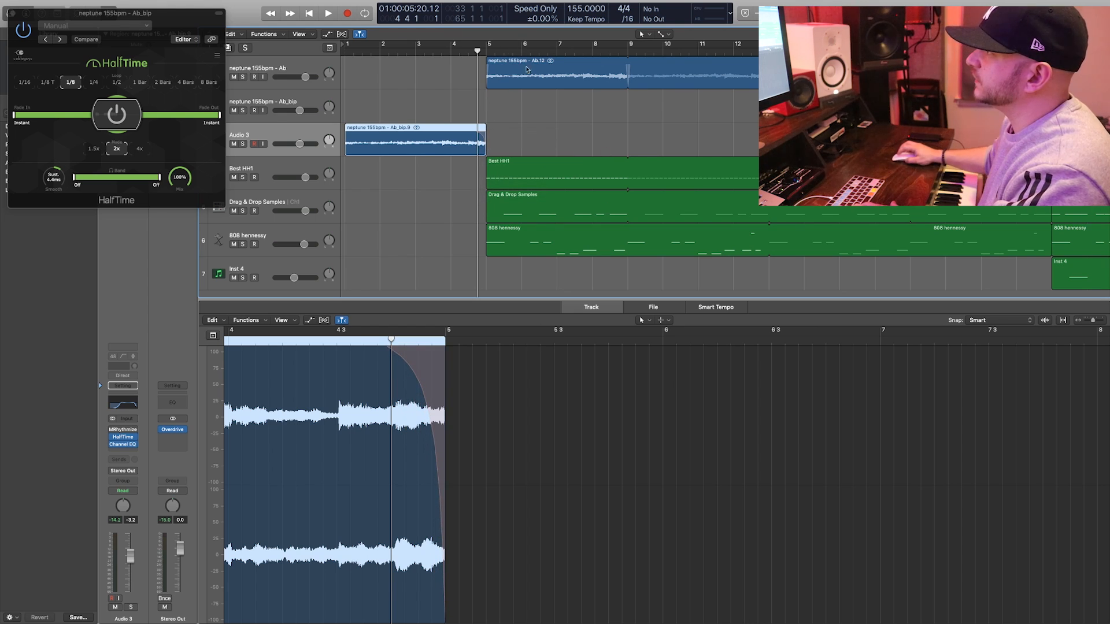
{"action": "double_click", "coordinate": [469, 50]}
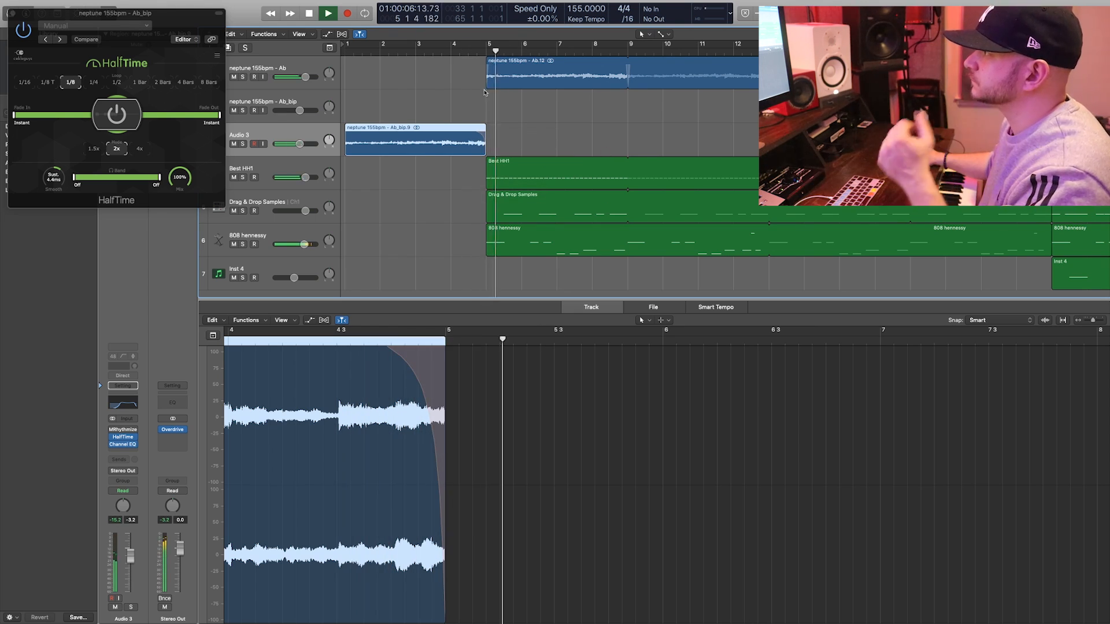
{"action": "left_click", "coordinate": [453, 52]}
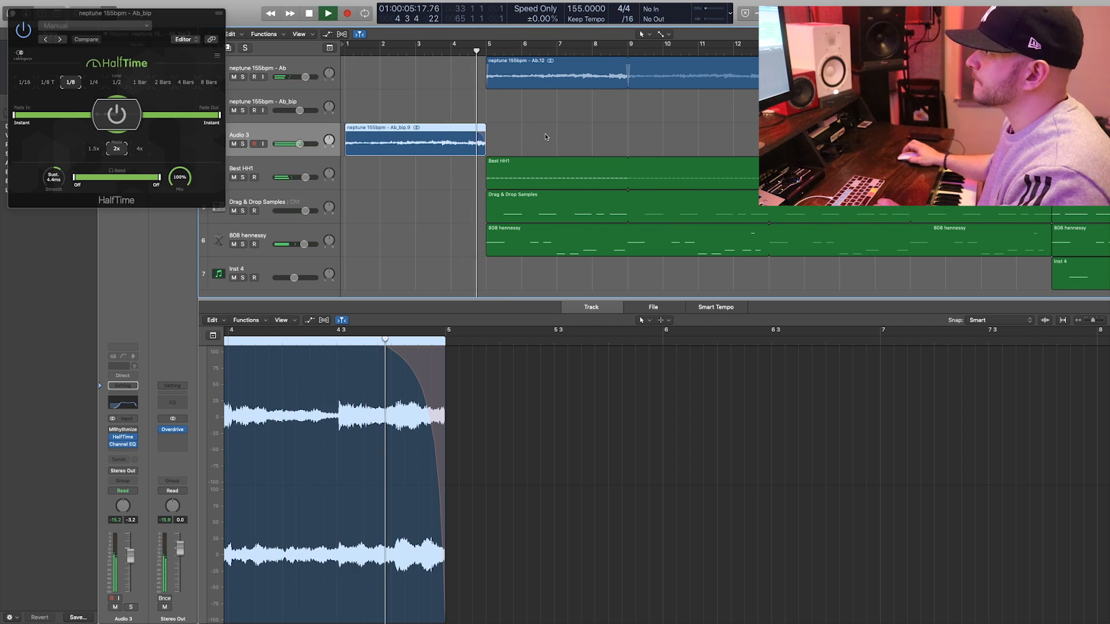
{"action": "key", "text": "space"}
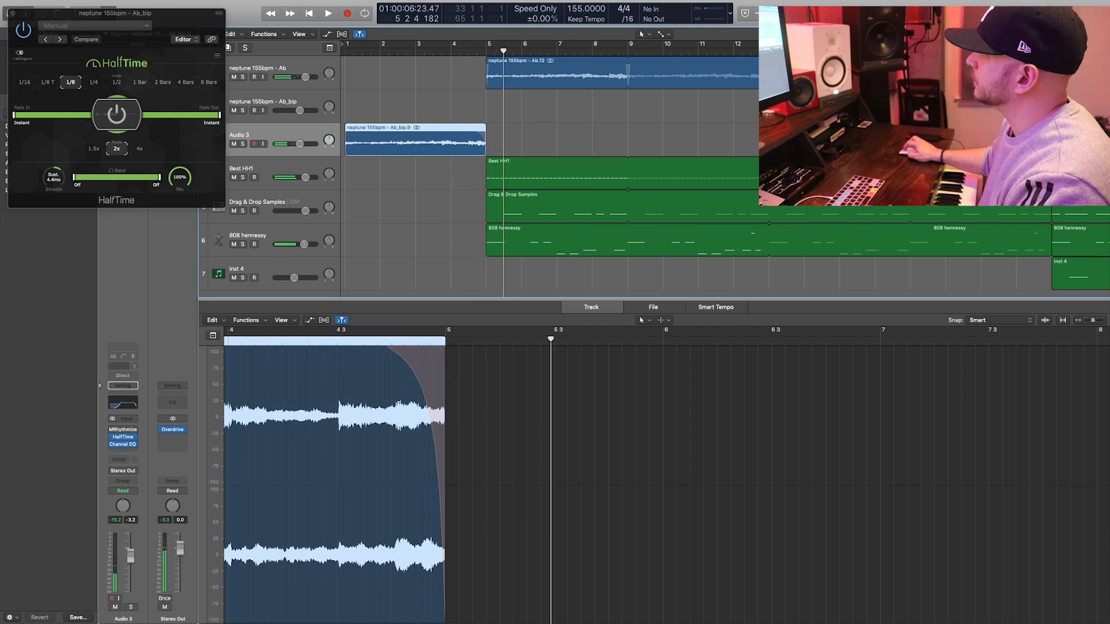
{"action": "key", "text": "super+space"}
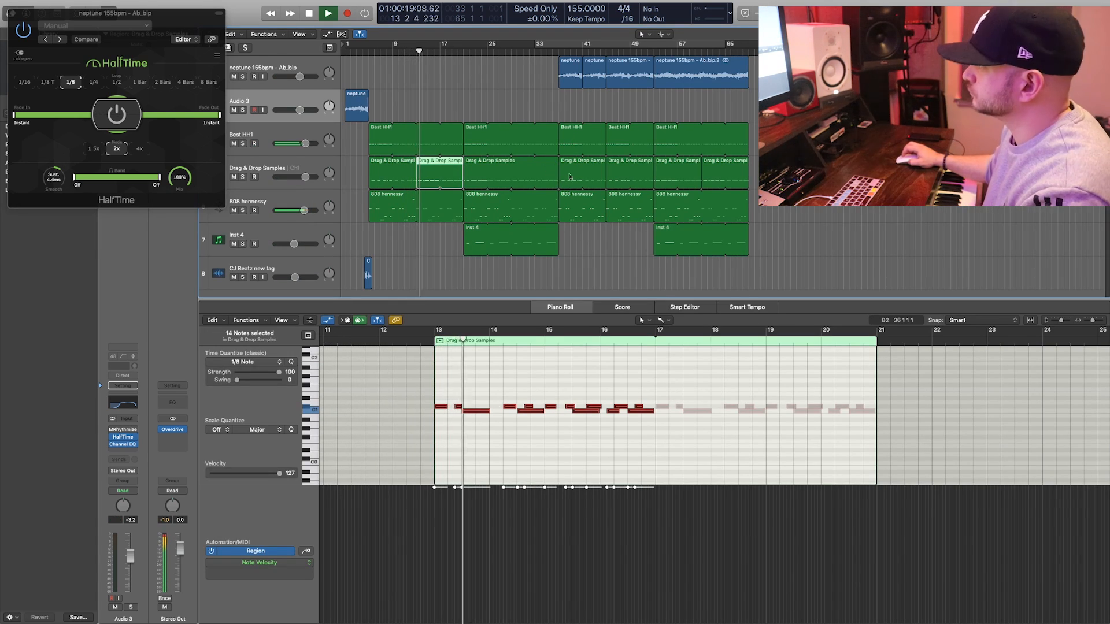
- Split the Drag & Drop Samples region at bar 29 and replace its second half with a copy of the bar 13 region
{"action": "left_click", "coordinate": [512, 165]}
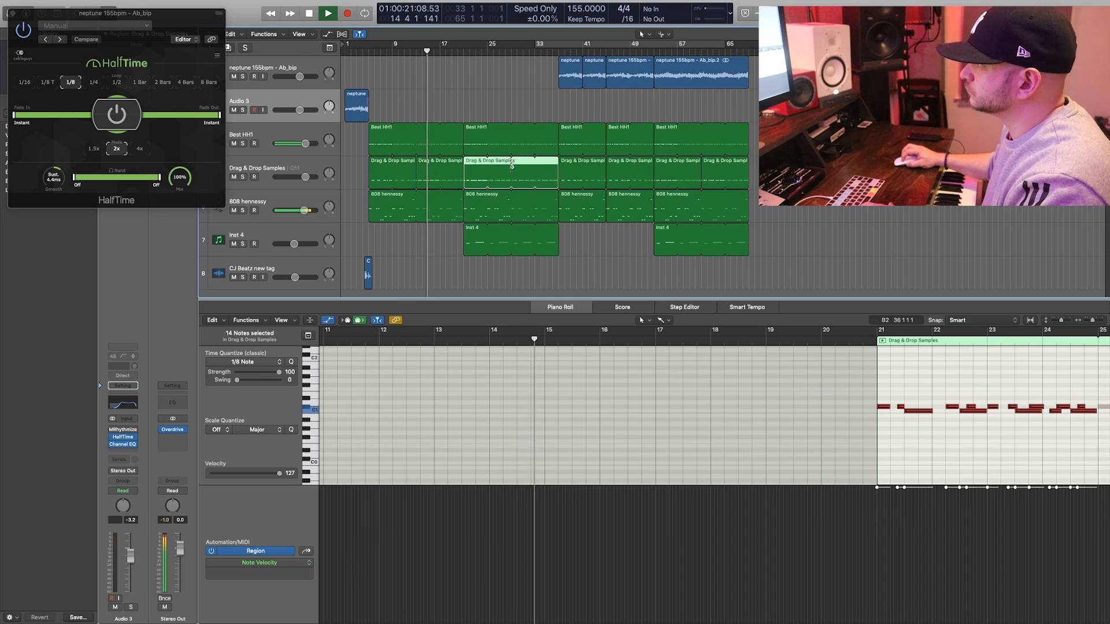
{"action": "left_click", "coordinate": [511, 166], "text": "super"}
{"action": "left_click", "coordinate": [524, 163]}
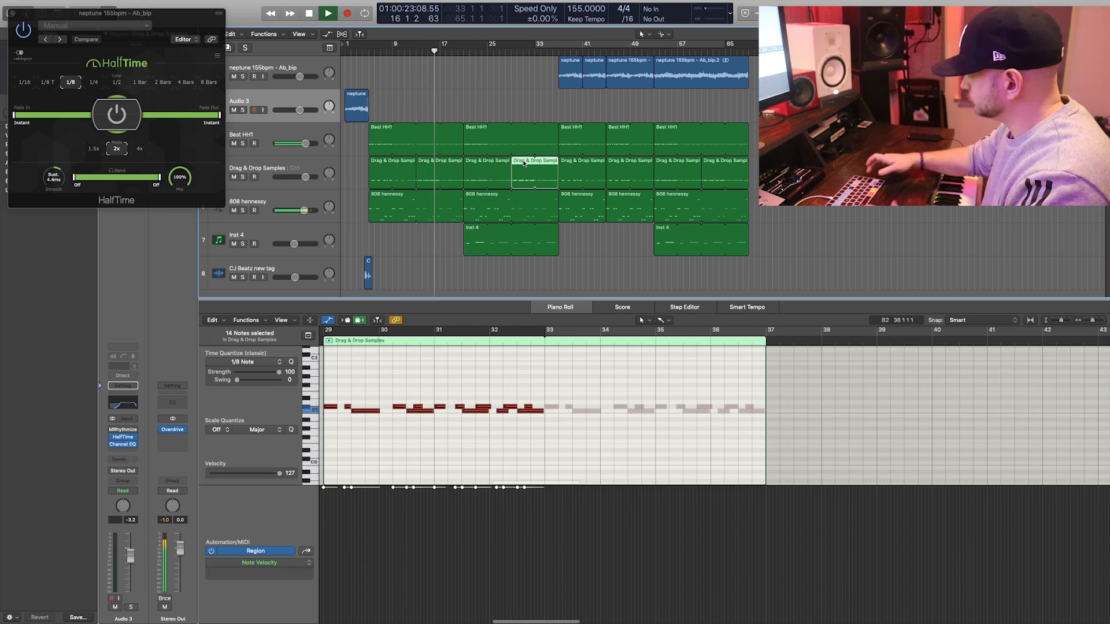
{"action": "key", "text": "Delete"}
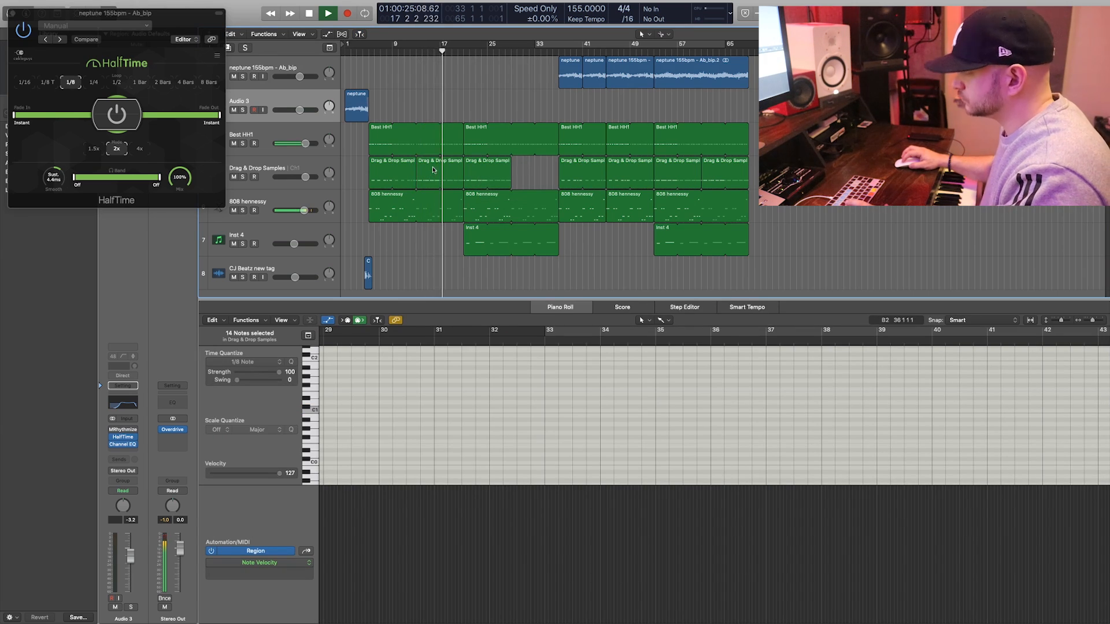
{"action": "left_click_drag", "start_coordinate": [430, 166], "coordinate": [527, 166]}
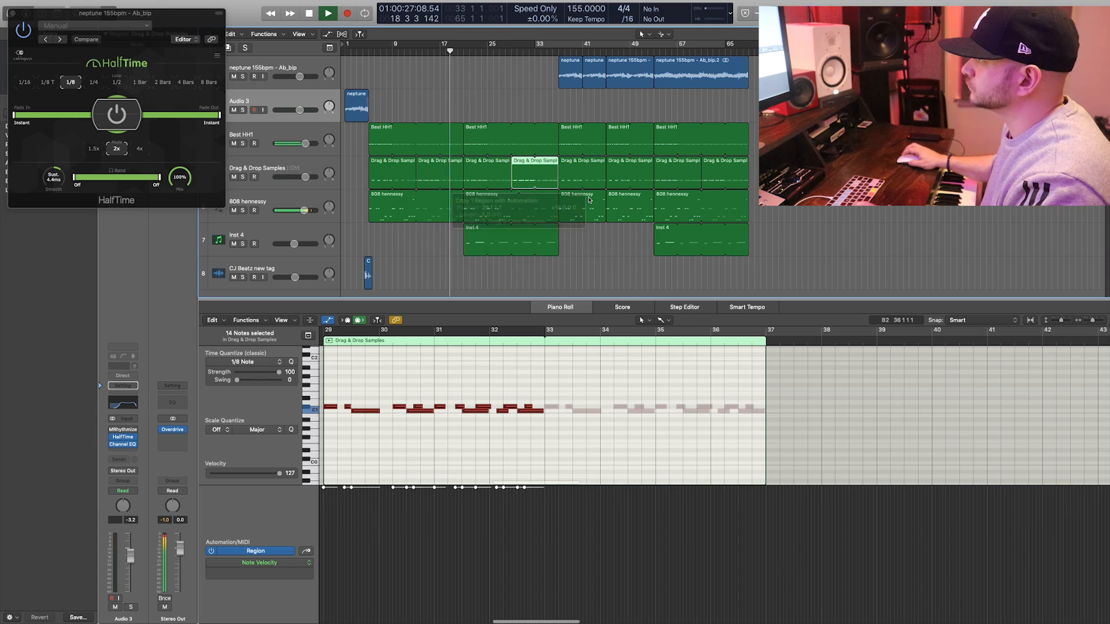
{"action": "left_click", "coordinate": [620, 258]}
- Enlarge the tracks area and divide the 808 hennessy and Inst 4 regions at bars 29 and 61
{"action": "scroll", "coordinate": [620, 260], "scroll_direction": "up", "scroll_amount": 3}
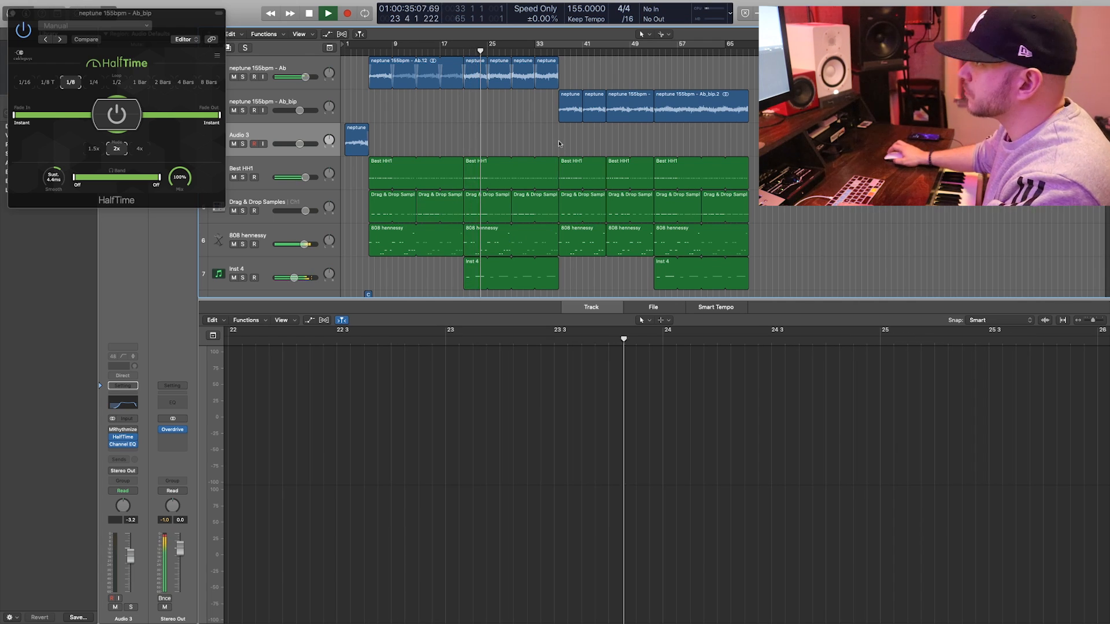
{"action": "scroll", "coordinate": [485, 197], "scroll_direction": "down", "scroll_amount": 2}
{"action": "scroll", "coordinate": [486, 197], "scroll_direction": "up", "scroll_amount": 2}
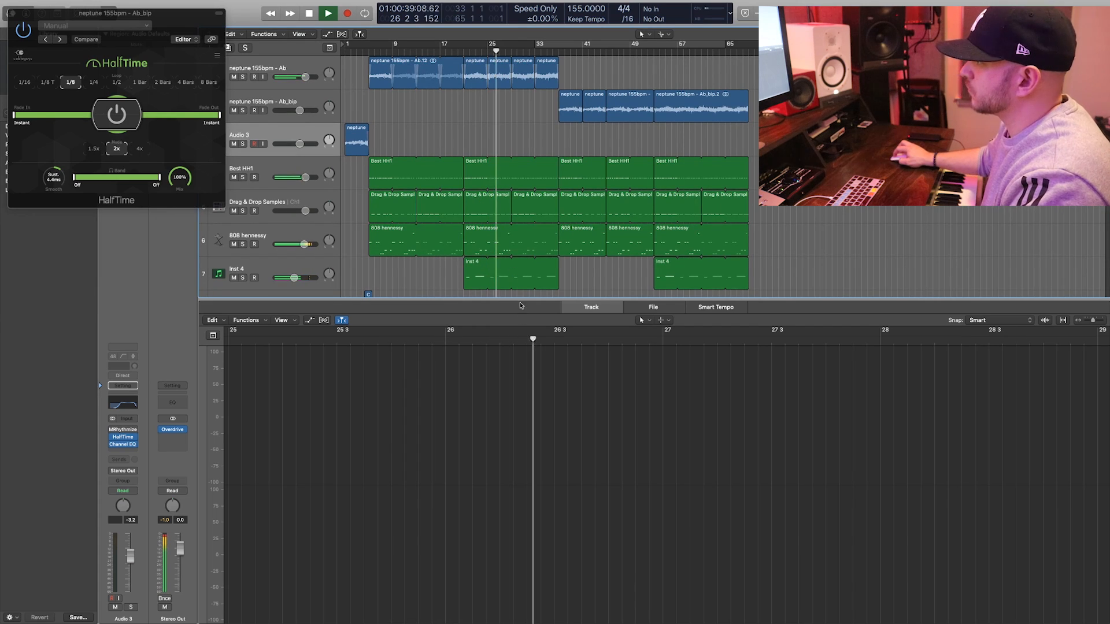
{"action": "left_click_drag", "start_coordinate": [522, 298], "coordinate": [522, 403]}
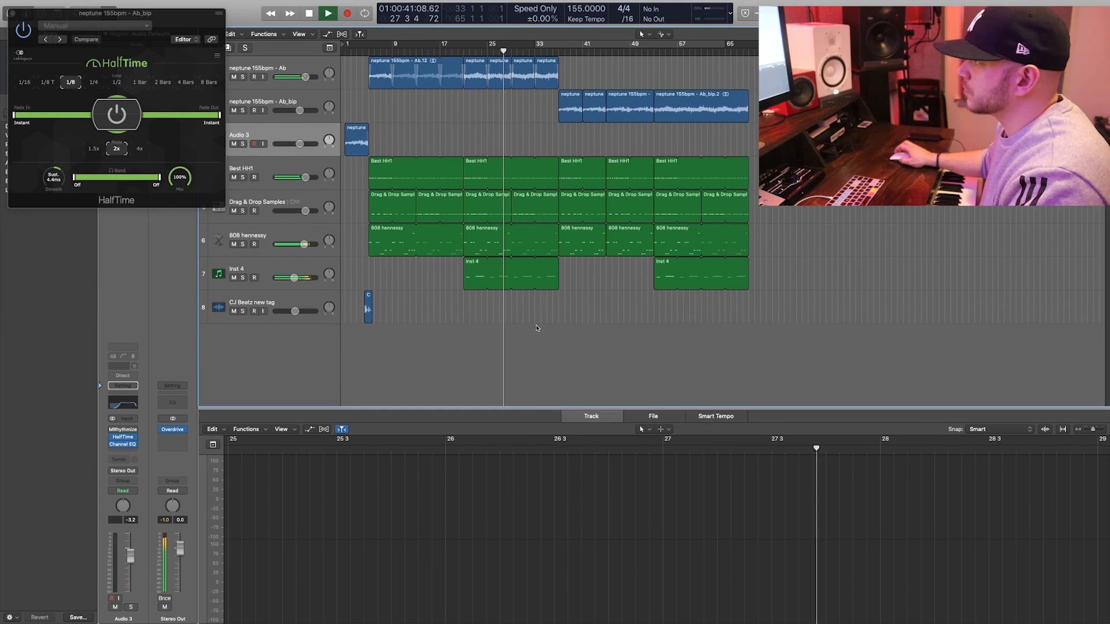
{"action": "left_click", "coordinate": [513, 266]}
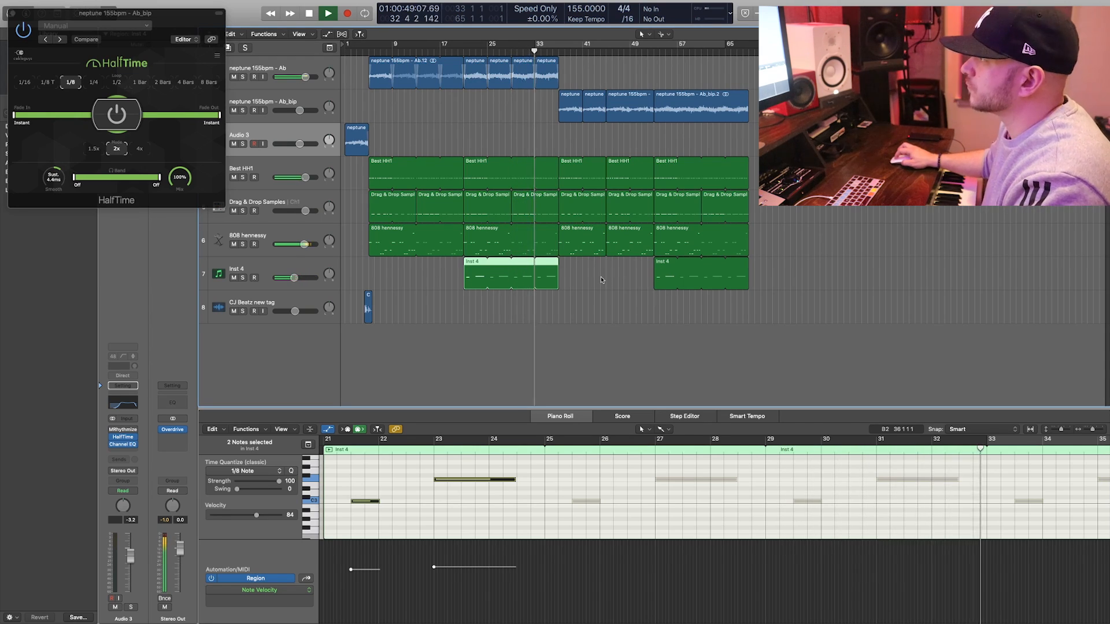
{"action": "left_click", "coordinate": [511, 238], "text": "super"}
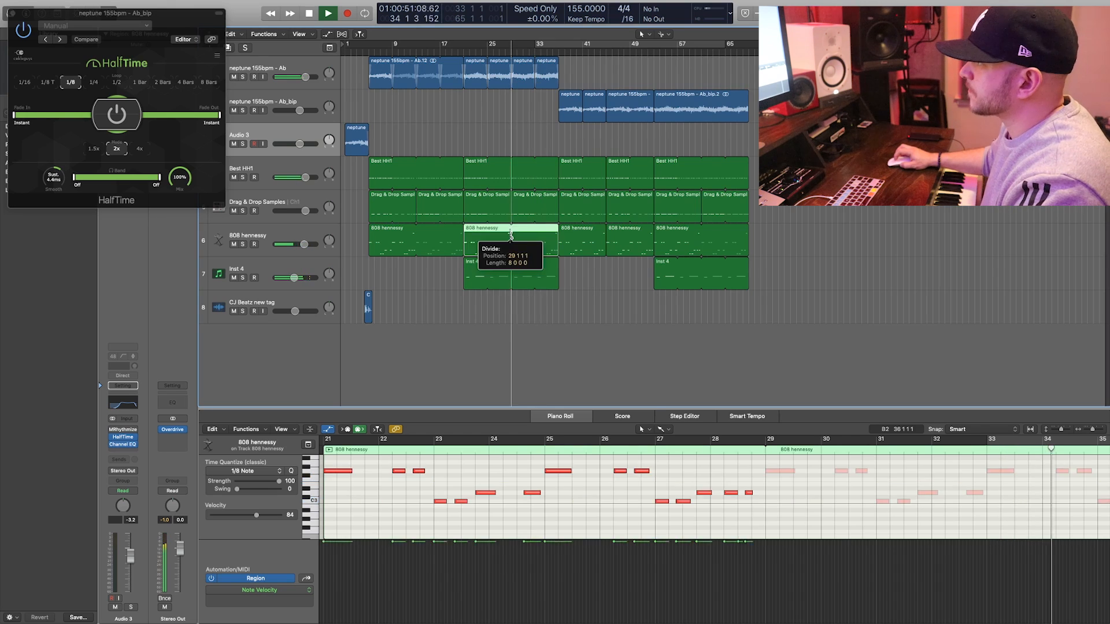
{"action": "left_click", "coordinate": [702, 241], "text": "super"}
{"action": "left_click", "coordinate": [512, 272], "text": "super"}
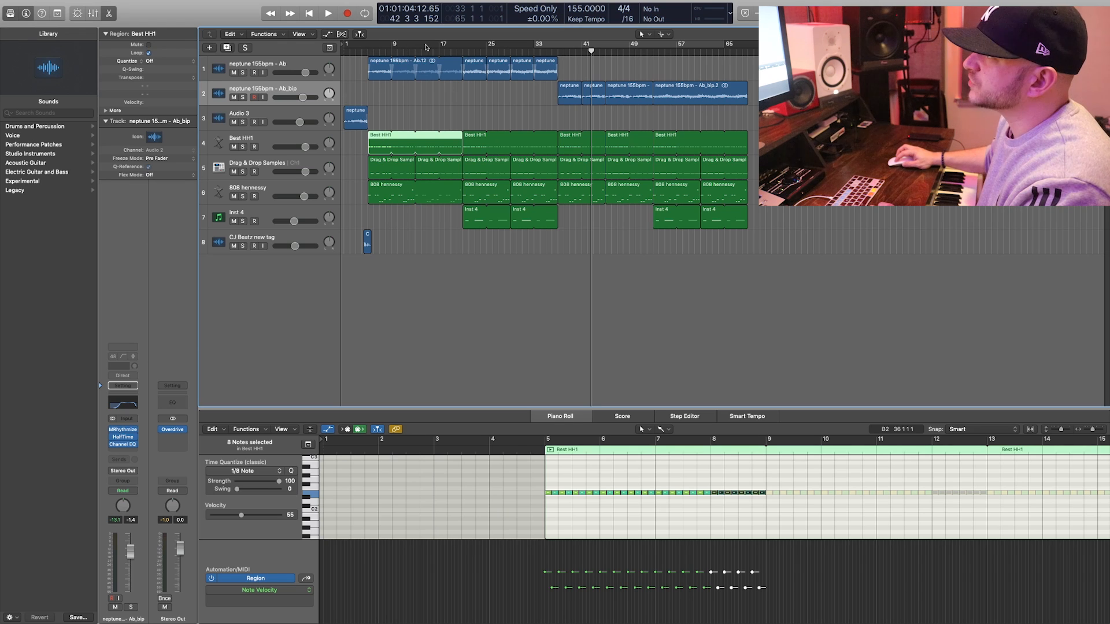
- With bars 13 to 21 cycling, place the extra percussion note at 16 3 1 1 and loop the Drag & Drop Samples region to bar 21
{"action": "left_click_drag", "start_coordinate": [415, 47], "coordinate": [461, 46]}
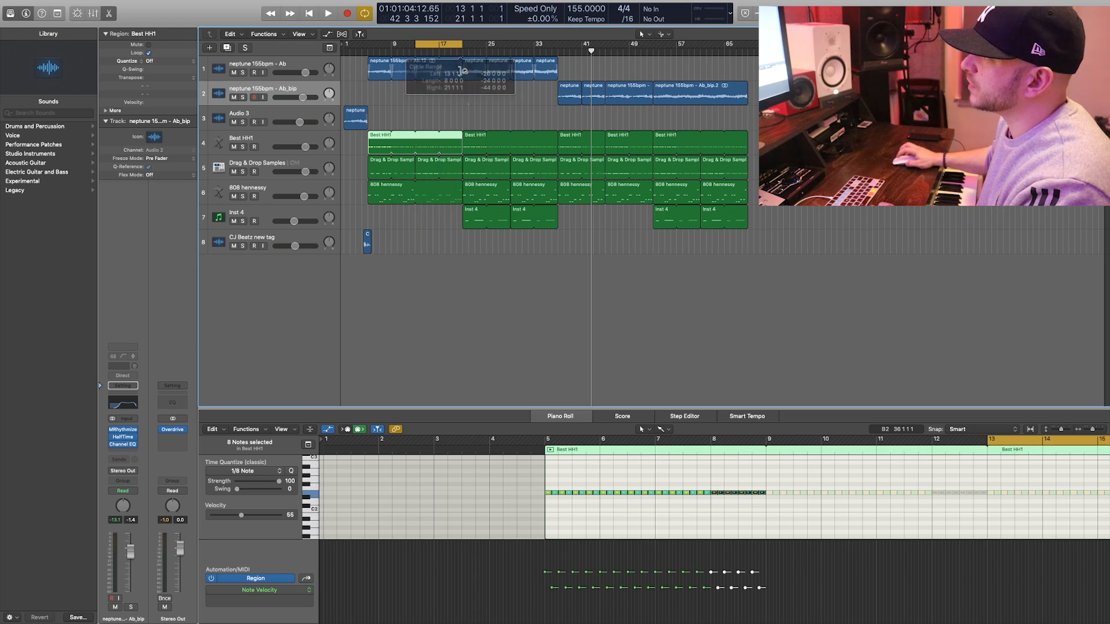
{"action": "left_click", "coordinate": [662, 480]}
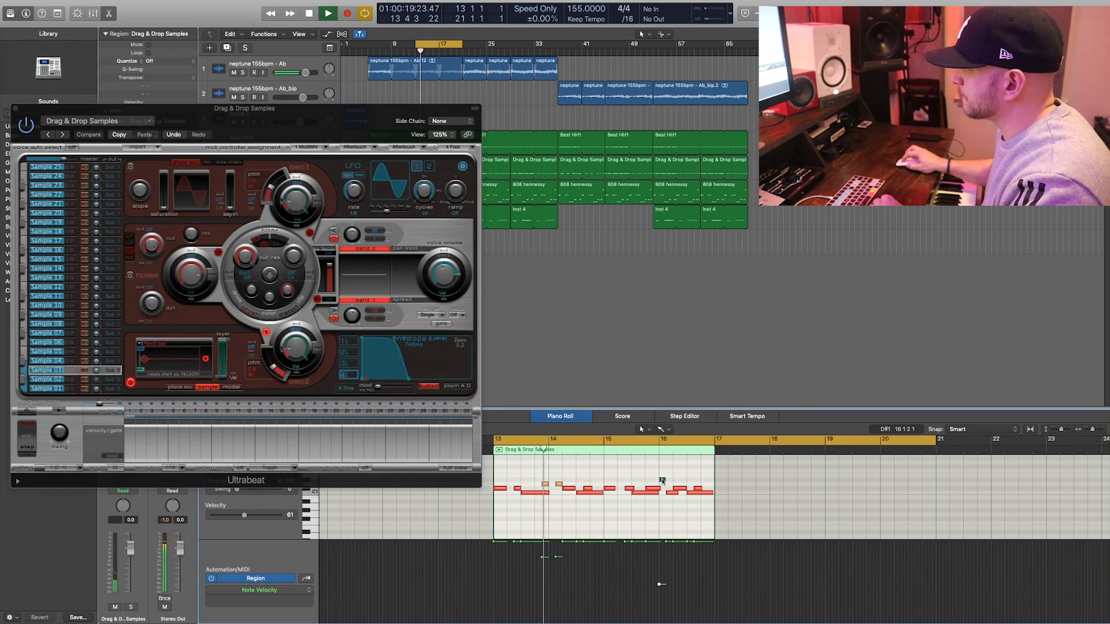
{"action": "left_click_drag", "start_coordinate": [662, 479], "coordinate": [683, 481]}
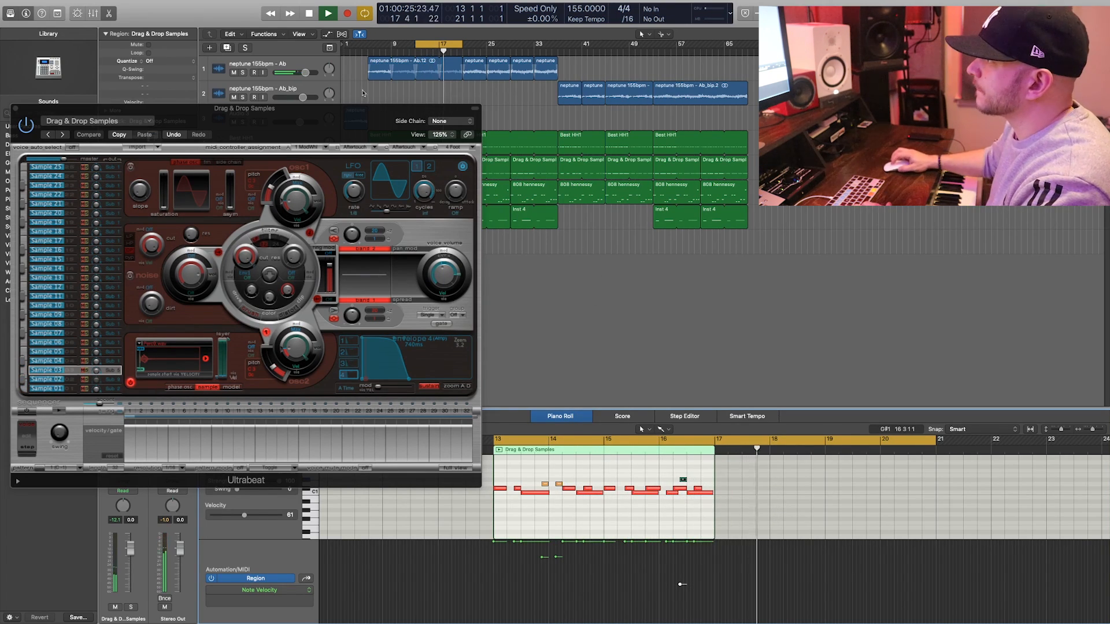
{"action": "left_click", "coordinate": [16, 108]}
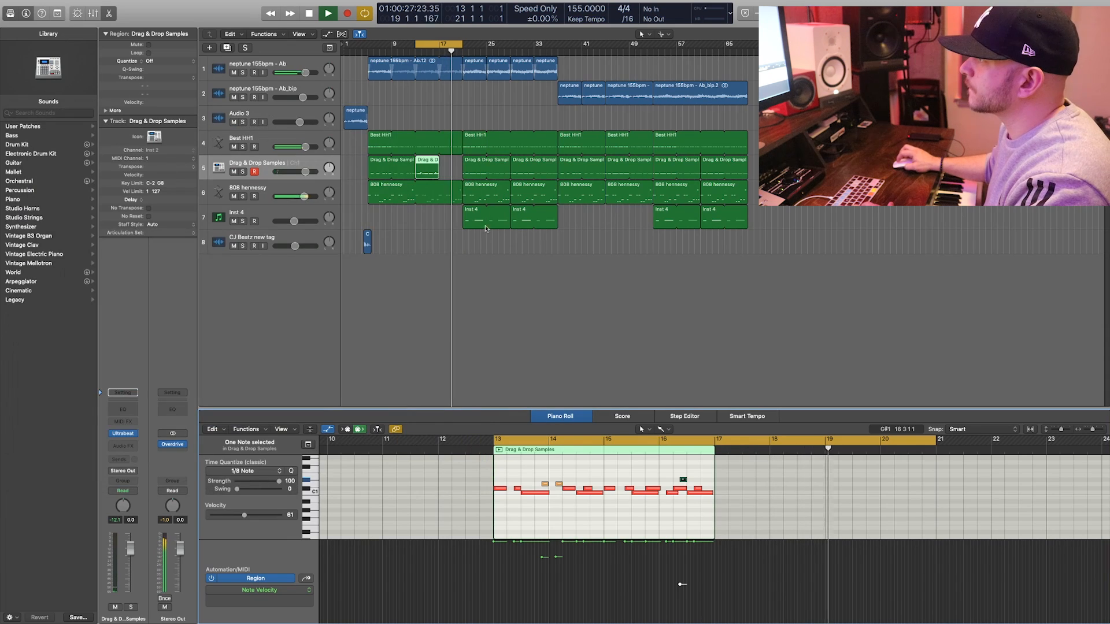
{"action": "left_click_drag", "start_coordinate": [448, 160], "coordinate": [463, 160]}
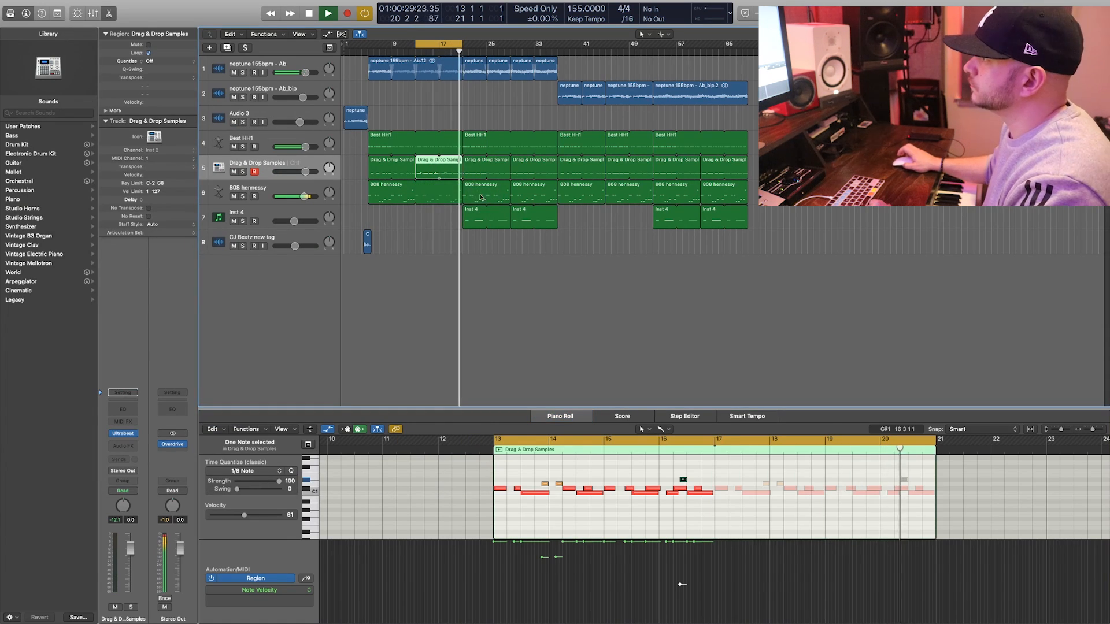
- Delete the Drag & Drop Samples regions at bars 29, 45 and 61
{"action": "left_click", "coordinate": [520, 170]}
{"action": "key", "text": "Delete"}
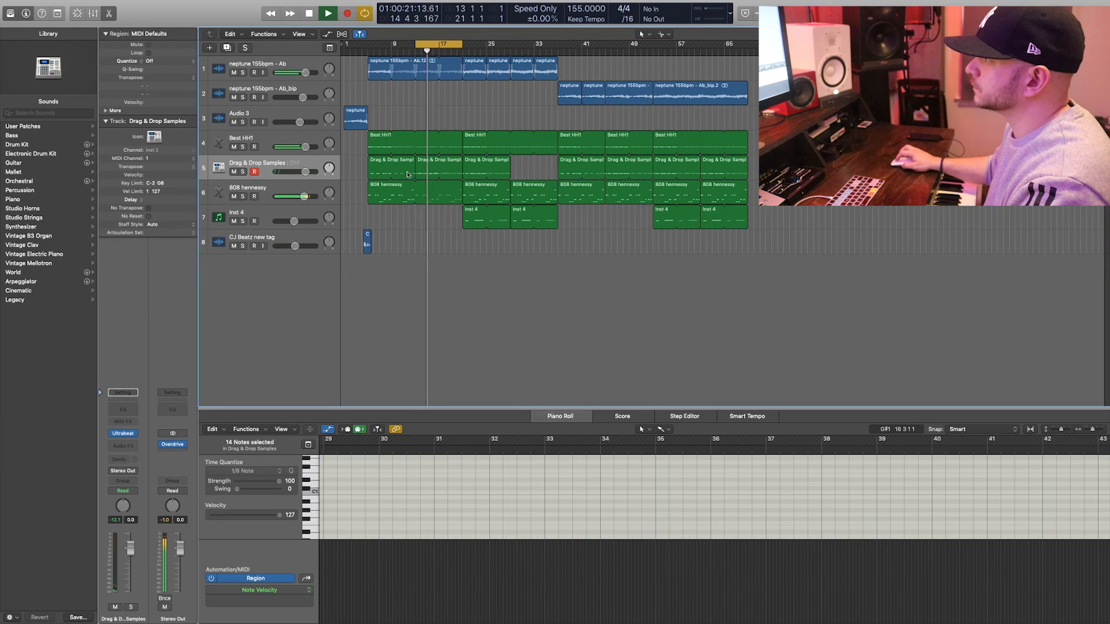
{"action": "left_click", "coordinate": [658, 171]}
{"action": "left_click", "coordinate": [619, 171]}
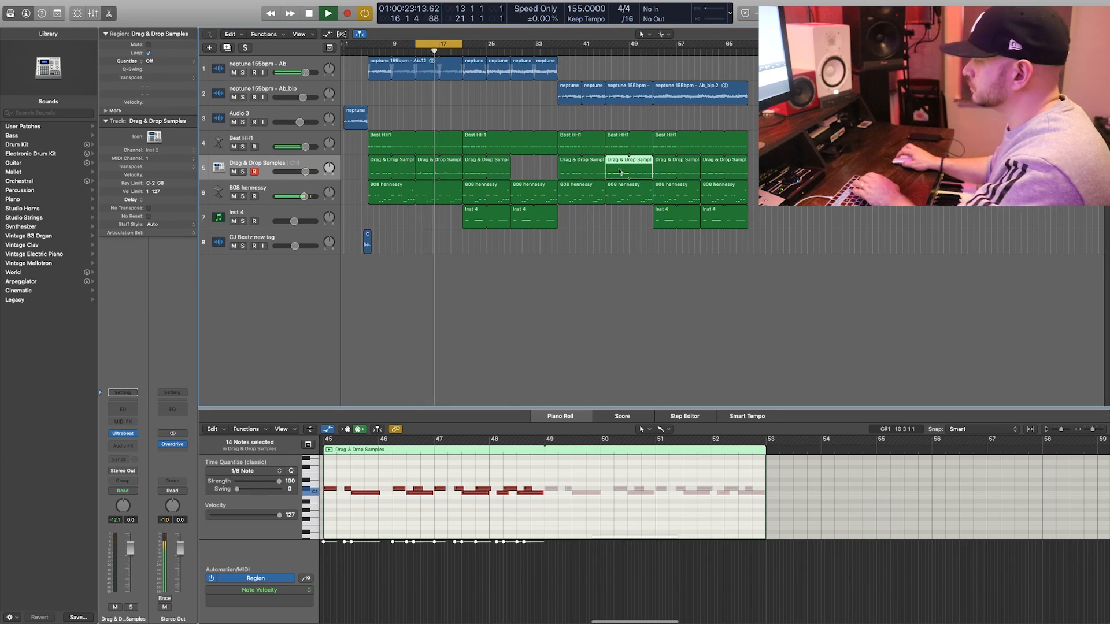
{"action": "key", "text": "Delete"}
{"action": "left_click", "coordinate": [700, 171]}
{"action": "key", "text": "Delete"}
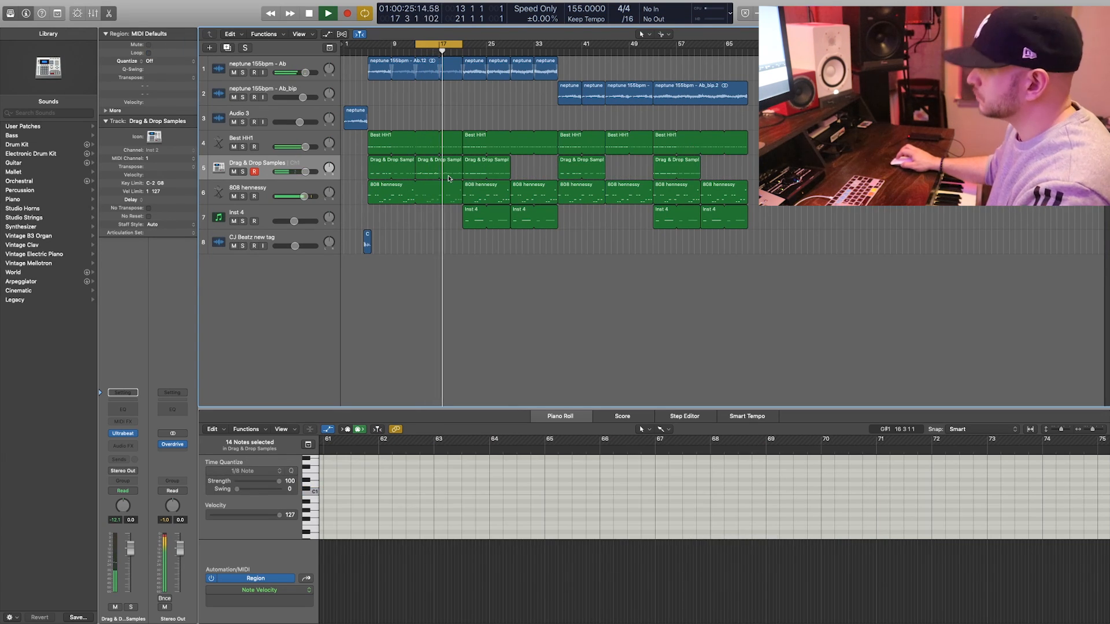
- Copy the edited Drag & Drop Samples region from bar 13 to bars 29, 45 and 61
{"action": "left_click_drag", "start_coordinate": [426, 167], "coordinate": [611, 162], "text": "alt"}
{"action": "left_click_drag", "start_coordinate": [612, 163], "coordinate": [704, 164], "text": "alt"}
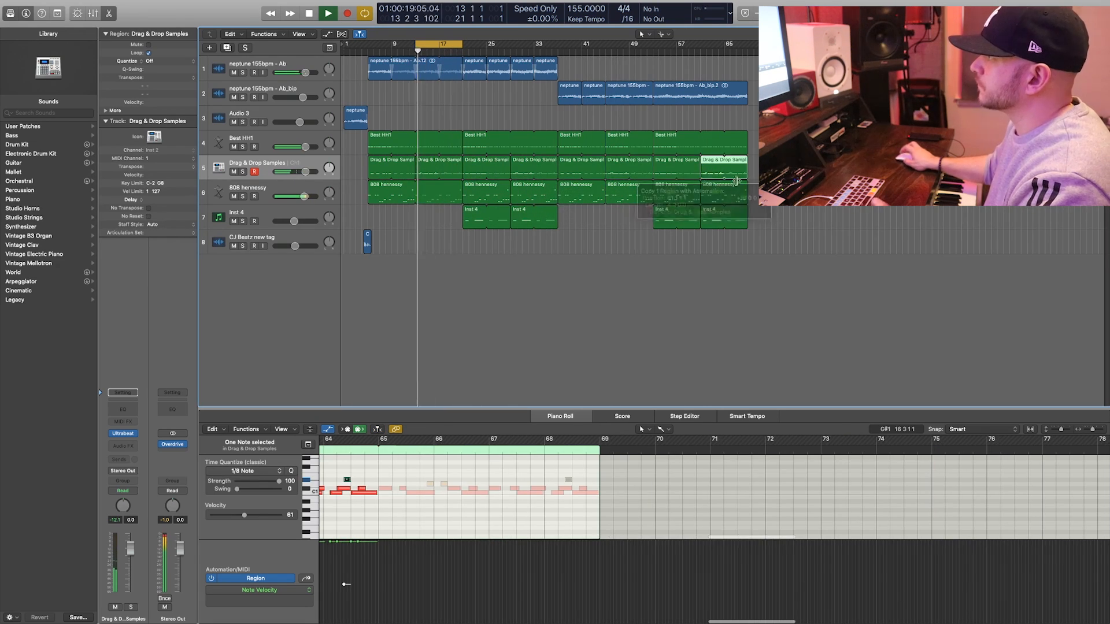
{"action": "left_click", "coordinate": [752, 223]}
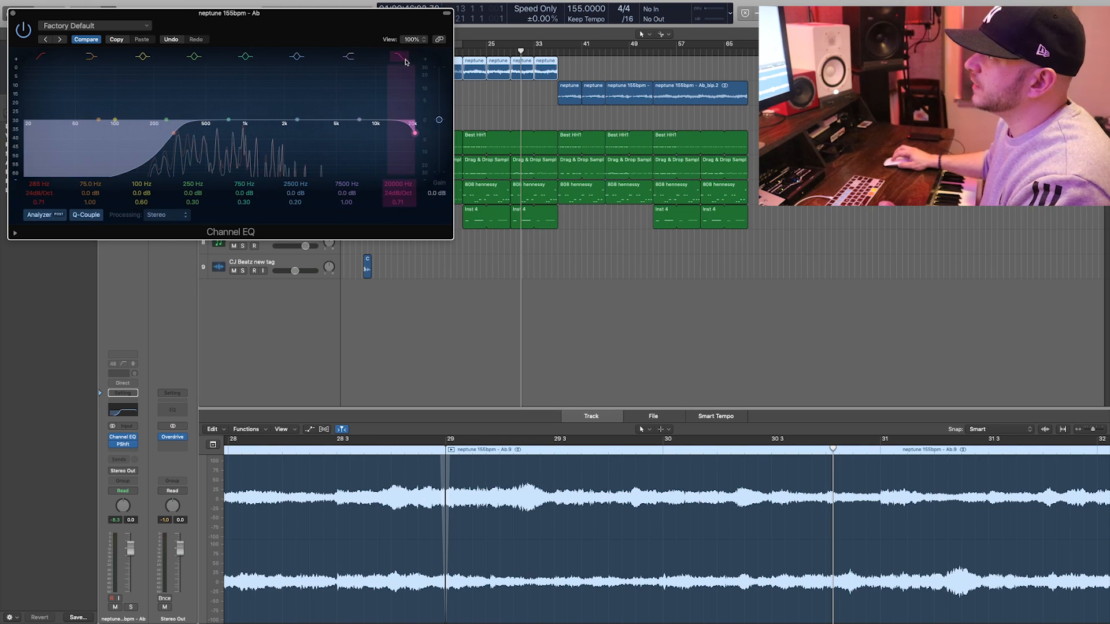
- Close the Channel EQ window of the original neptune track
{"action": "left_click", "coordinate": [13, 14]}
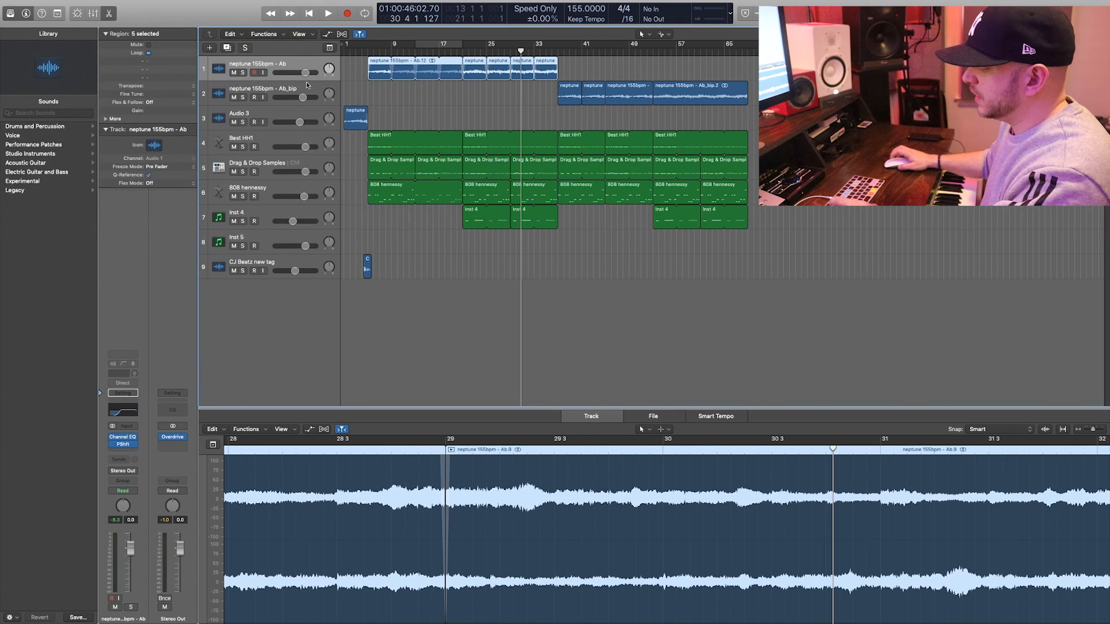
- Display the Channel EQ High Cut Frequency automation lane on the original neptune track and clear the region selection
{"action": "key", "text": "a"}
{"action": "left_click", "coordinate": [285, 87]}
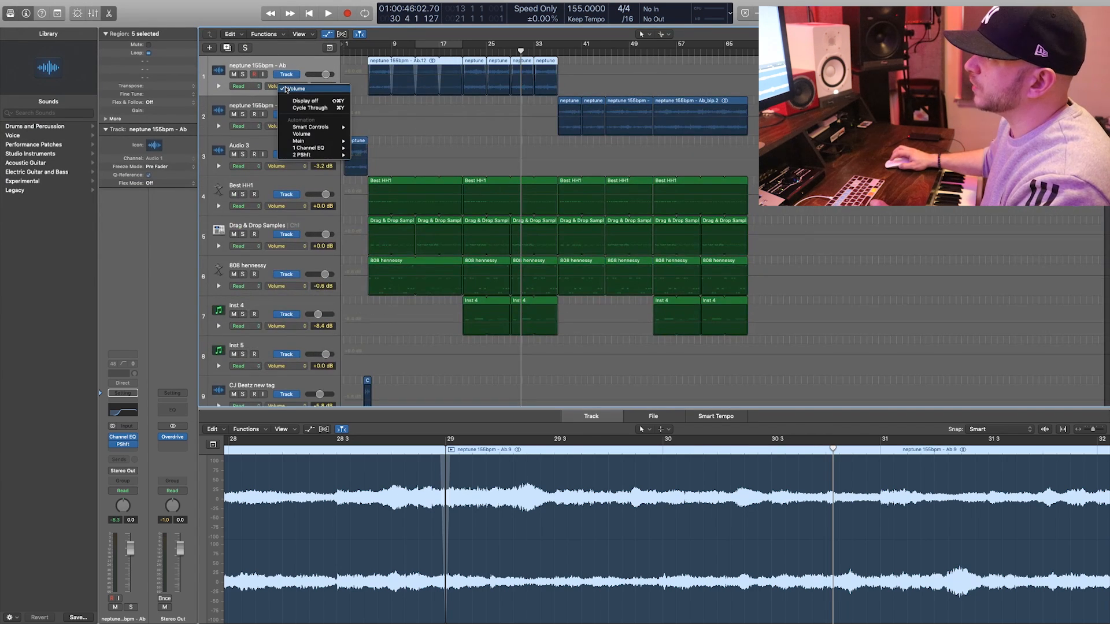
{"action": "mouse_move", "coordinate": [318, 150]}
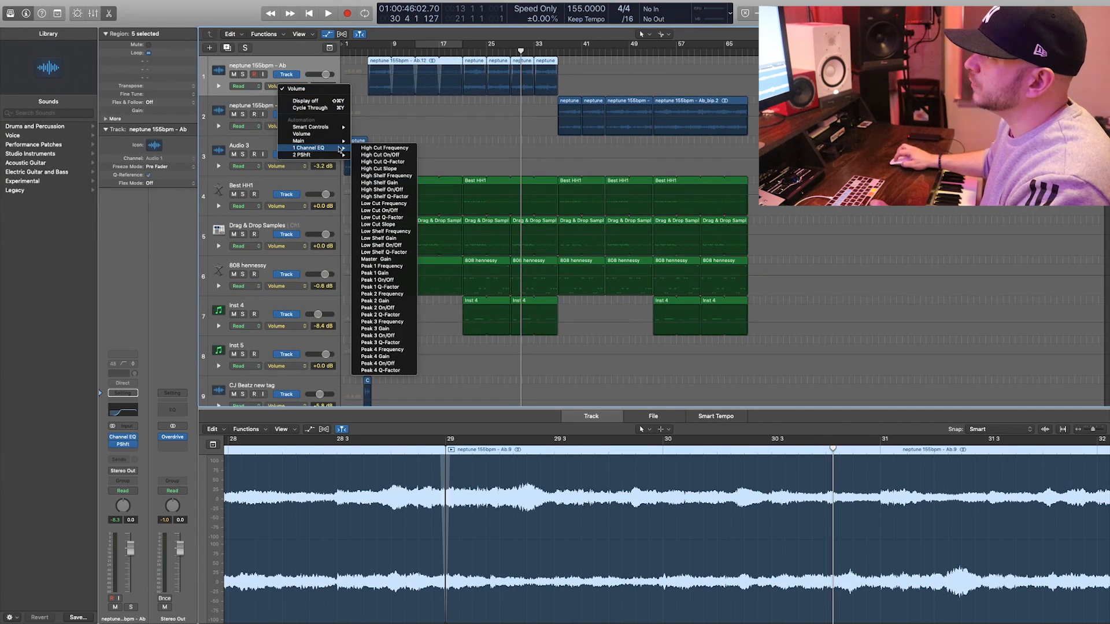
{"action": "left_click", "coordinate": [391, 149]}
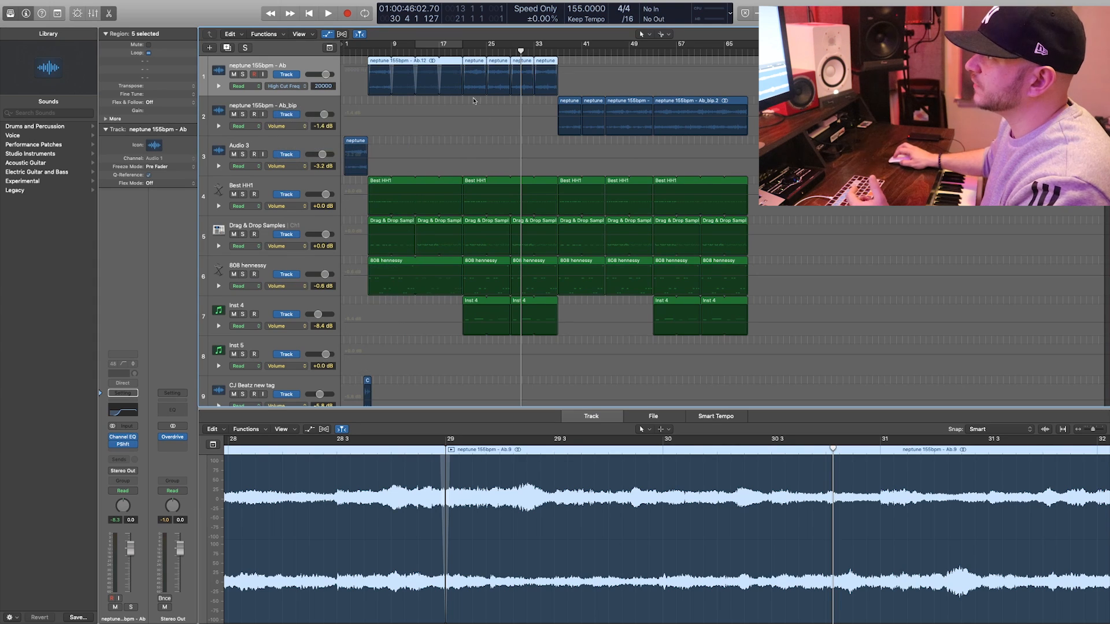
{"action": "left_click", "coordinate": [352, 90]}
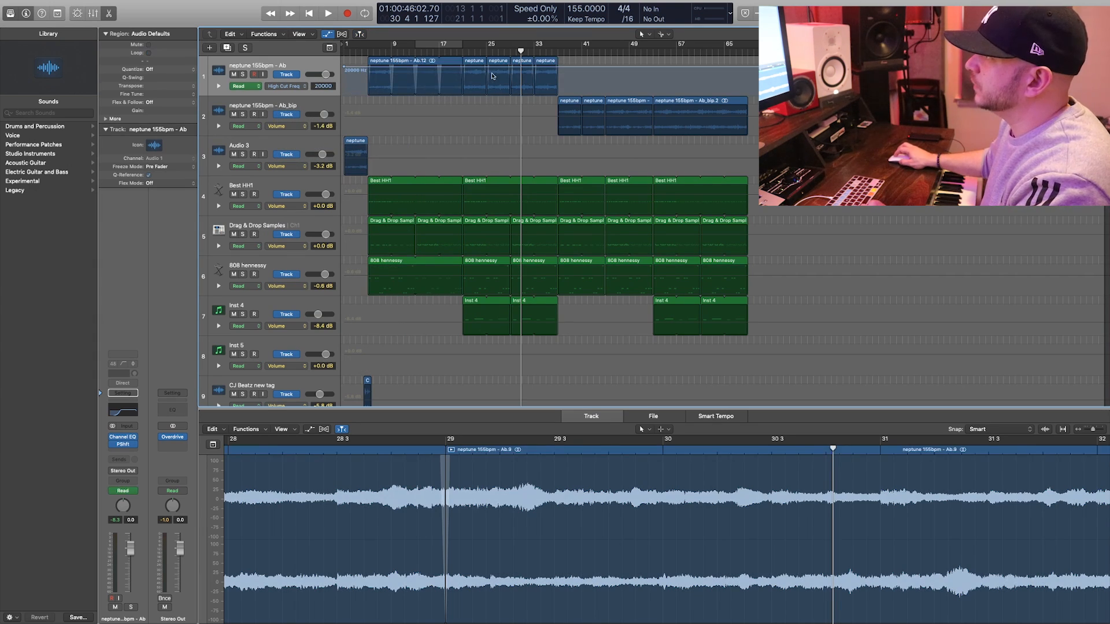
- Automate the neptune track's high cut frequency to drop to 1080 Hz at bar 21, play the transition and hide the automation
{"action": "left_click_drag", "start_coordinate": [462, 67], "coordinate": [463, 79]}
{"action": "left_click", "coordinate": [458, 53]}
{"action": "key", "text": "space"}
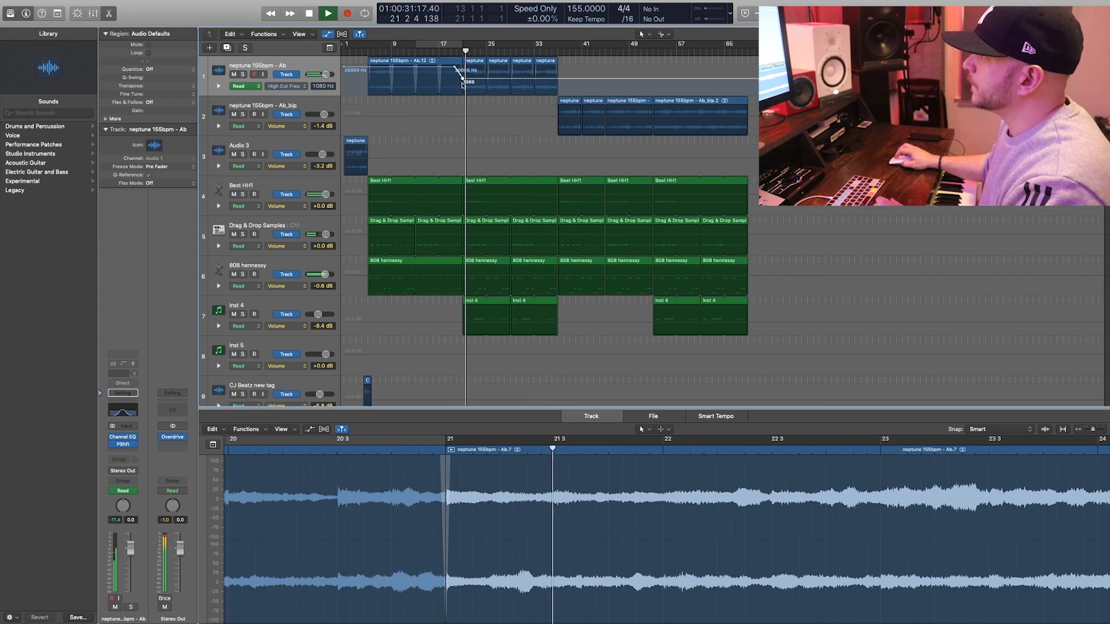
{"action": "key", "text": "a"}
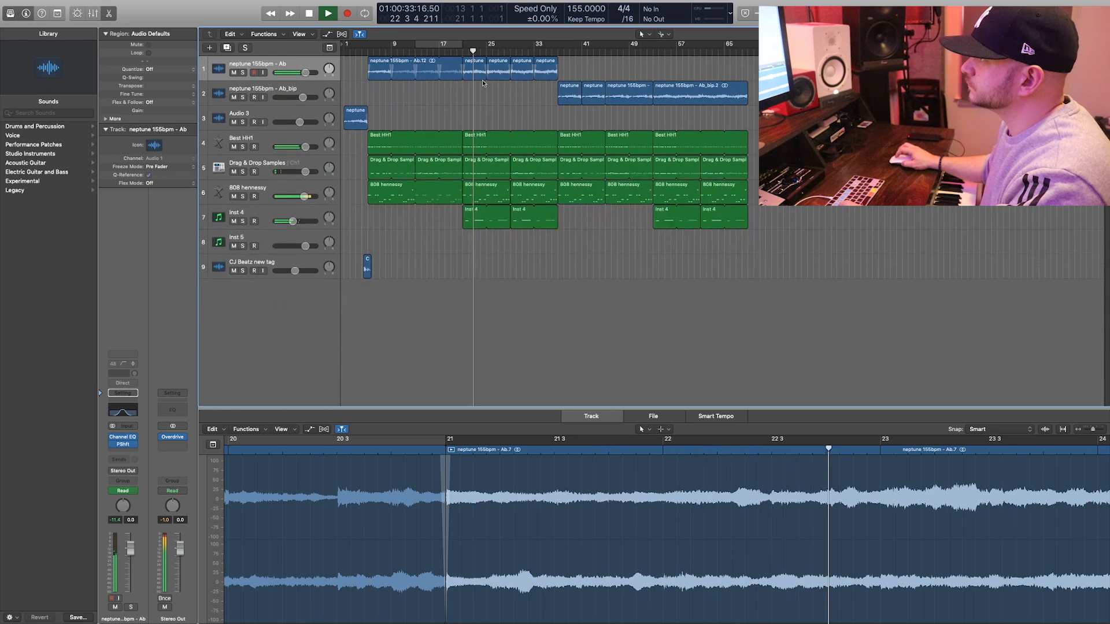
{"action": "key", "text": "space"}
{"action": "left_click", "coordinate": [451, 52]}
{"action": "key", "text": "space"}
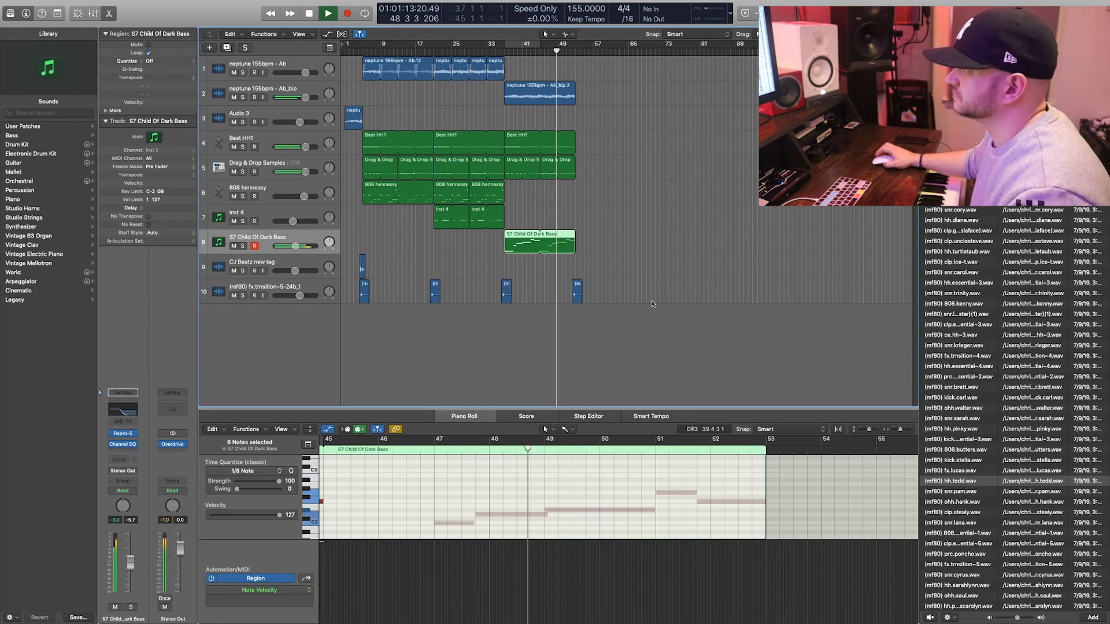
- Repeat the arrangement of bars 5 to 53 starting at bar 53, and divide the Best HH1 regions at bars 13 and 29
{"action": "left_click_drag", "start_coordinate": [616, 333], "coordinate": [583, 78]}
{"action": "left_click", "coordinate": [397, 152]}
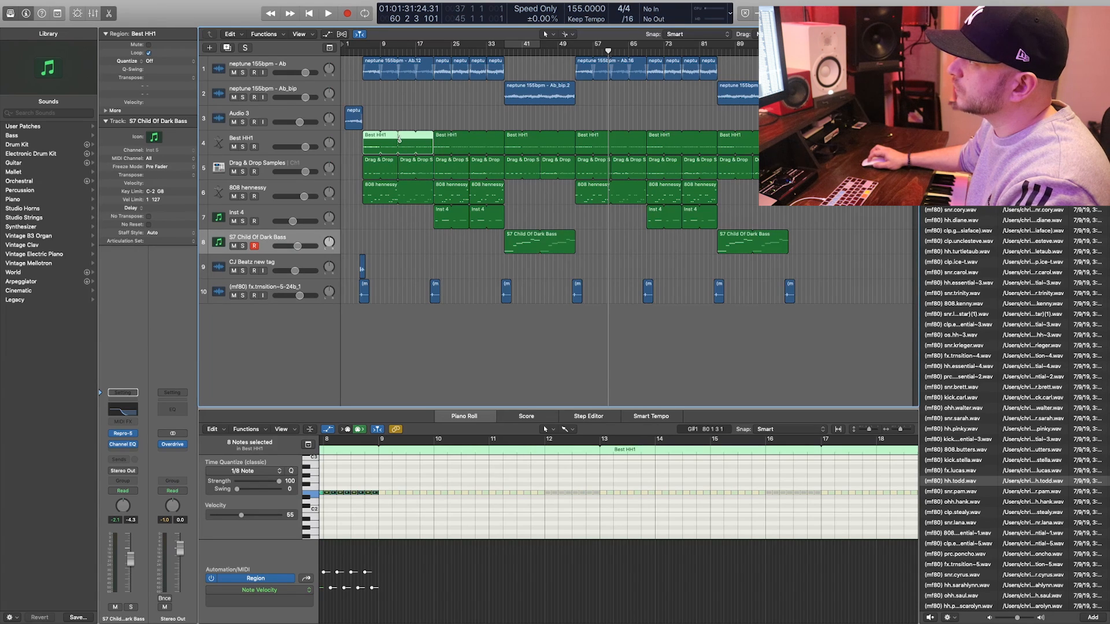
{"action": "left_click", "coordinate": [398, 139]}
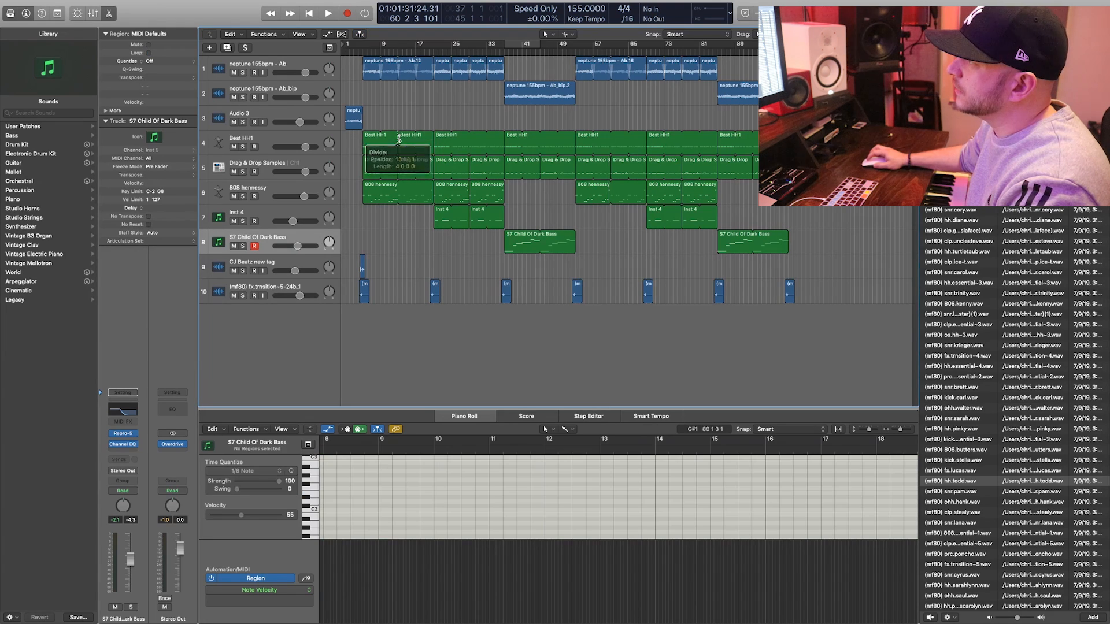
{"action": "left_click", "coordinate": [470, 140]}
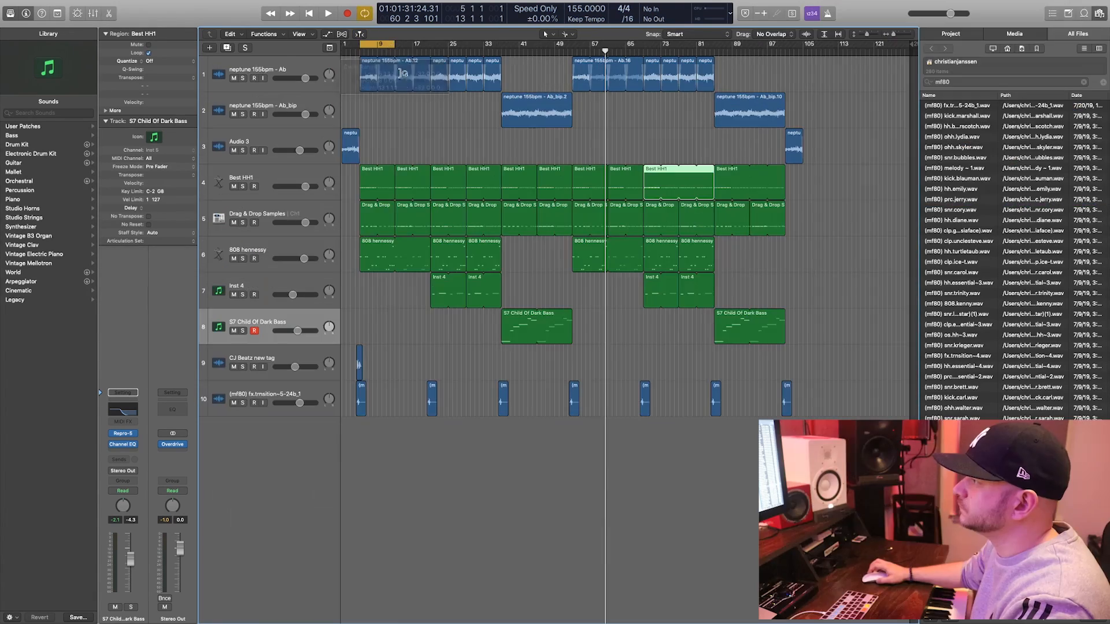
- Move the cycle range to bars 13 to 21 and open the Best HH1 region at bar 13 in an enlarged Piano Roll
{"action": "key", "text": "space"}
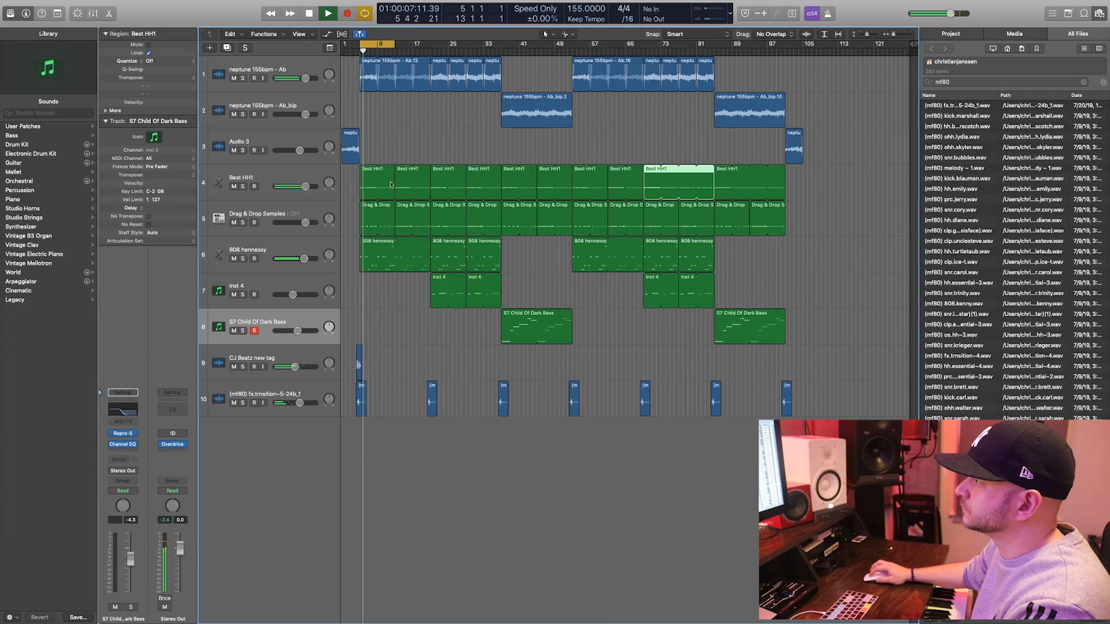
{"action": "left_click_drag", "start_coordinate": [375, 45], "coordinate": [411, 45]}
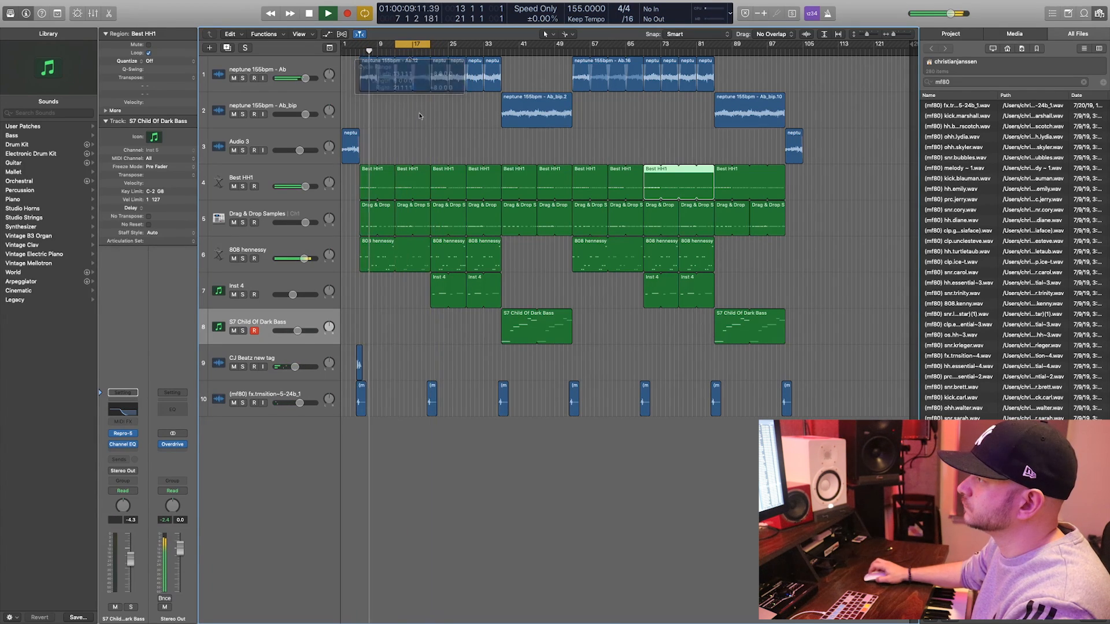
{"action": "key", "text": "space"}
{"action": "key", "text": "space"}
{"action": "double_click", "coordinate": [409, 194]}
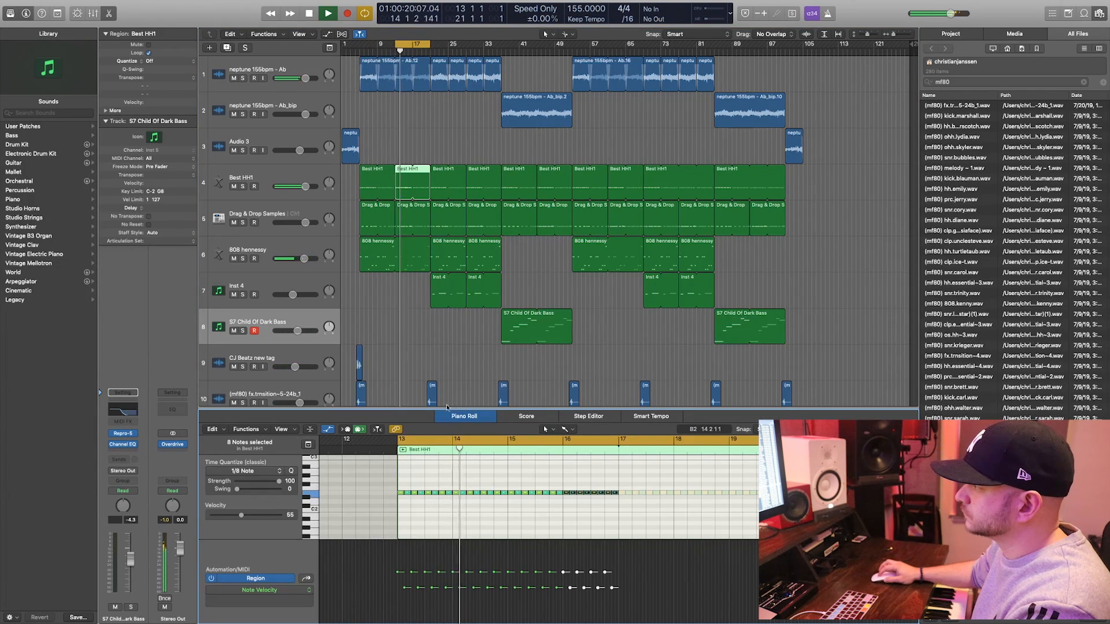
{"action": "left_click_drag", "start_coordinate": [446, 408], "coordinate": [457, 169]}
{"action": "key", "text": "space"}
{"action": "key", "text": "space"}
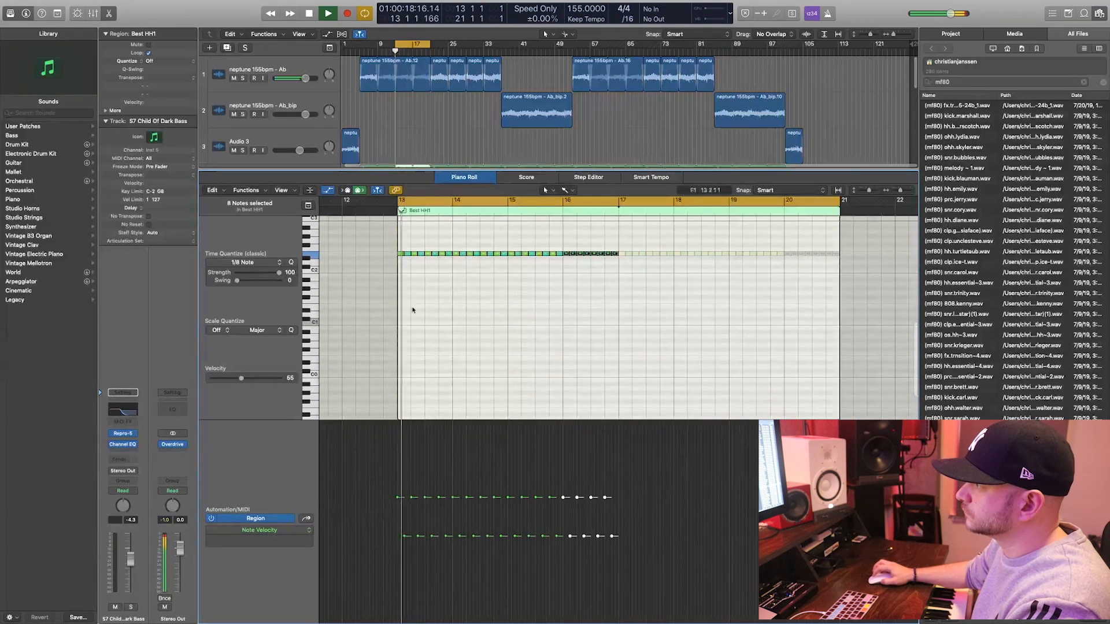
- Set the time quantize to 1/32 Note and add a roll of four C1 hi-hat notes at 13 2 3 1
{"action": "left_click", "coordinate": [243, 262]}
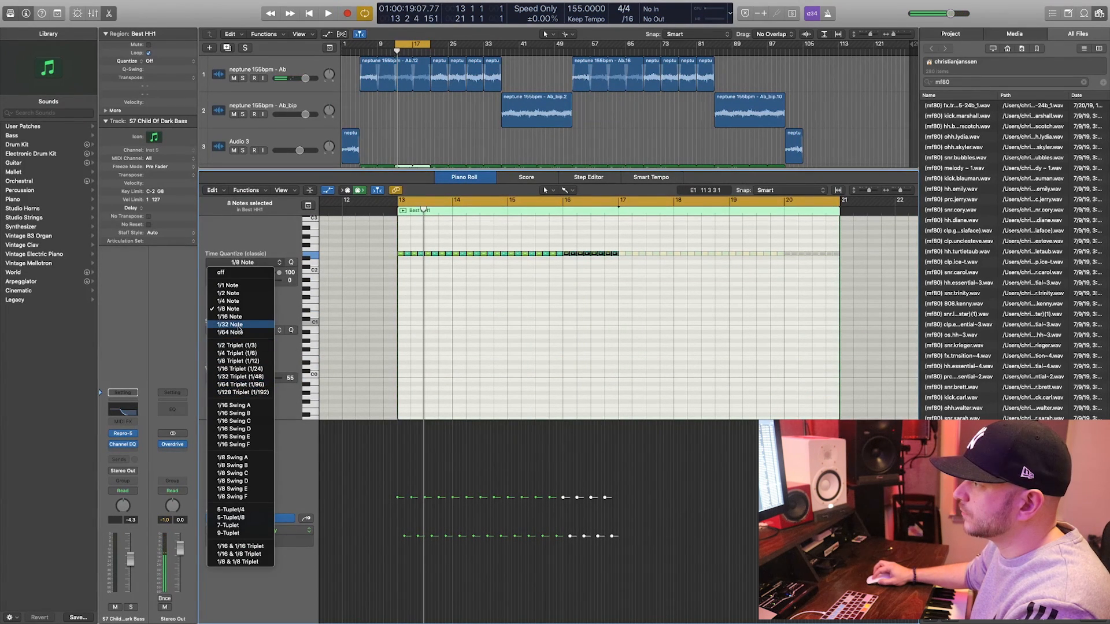
{"action": "left_click", "coordinate": [237, 325]}
{"action": "key", "text": "super+Right"}
{"action": "key", "text": "super+Right"}
{"action": "key", "text": "space"}
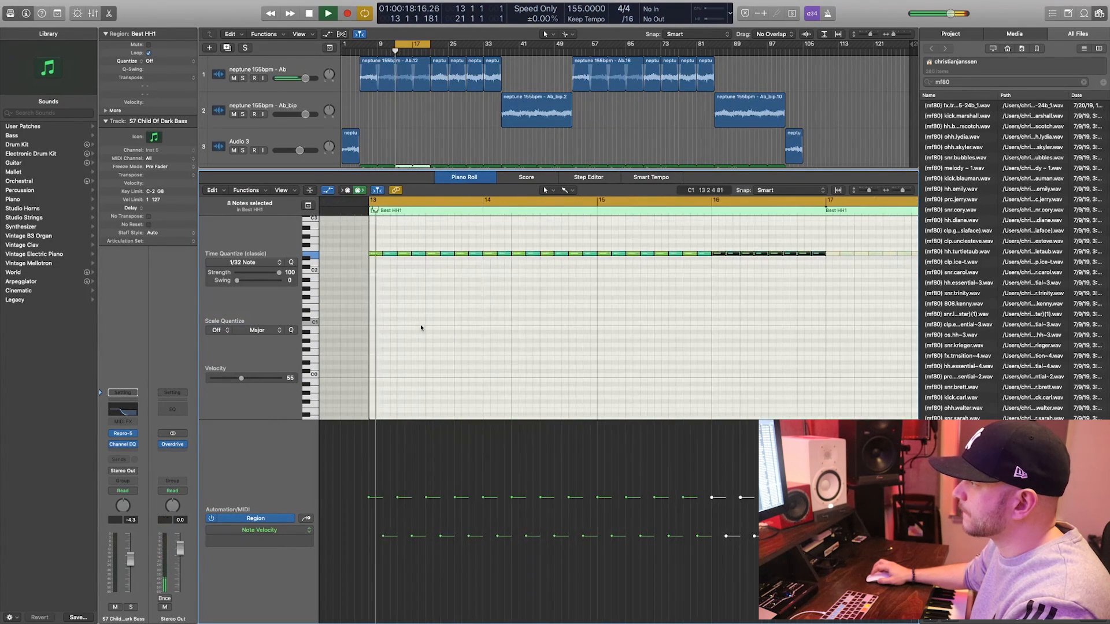
{"action": "key", "text": "space"}
{"action": "left_click", "coordinate": [414, 325], "text": "super"}
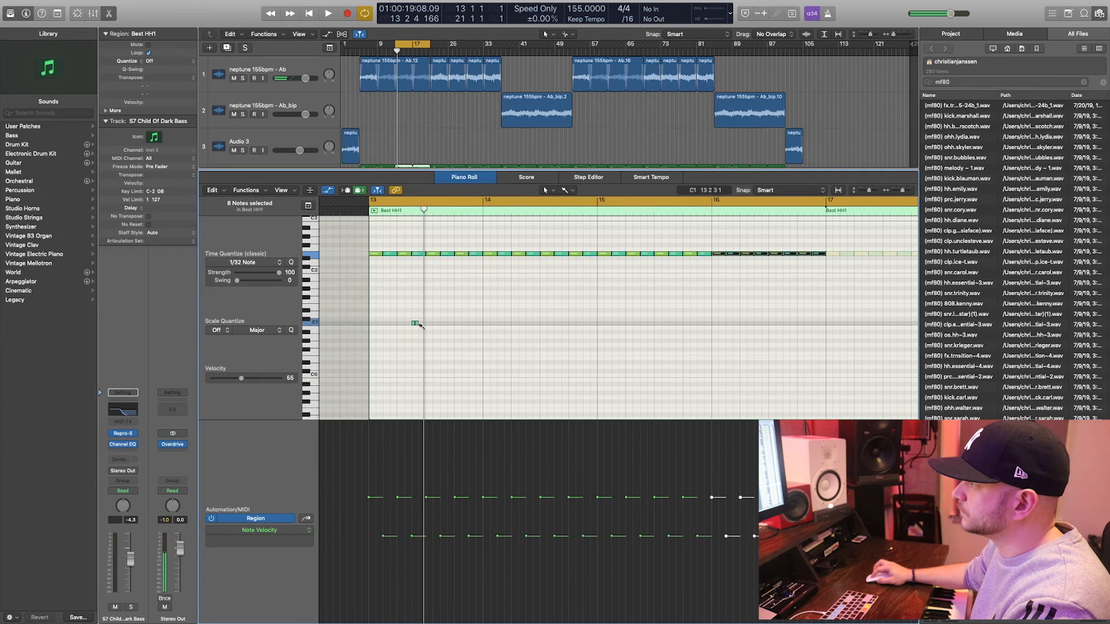
{"action": "left_click", "coordinate": [450, 323]}
{"action": "key", "text": "space"}
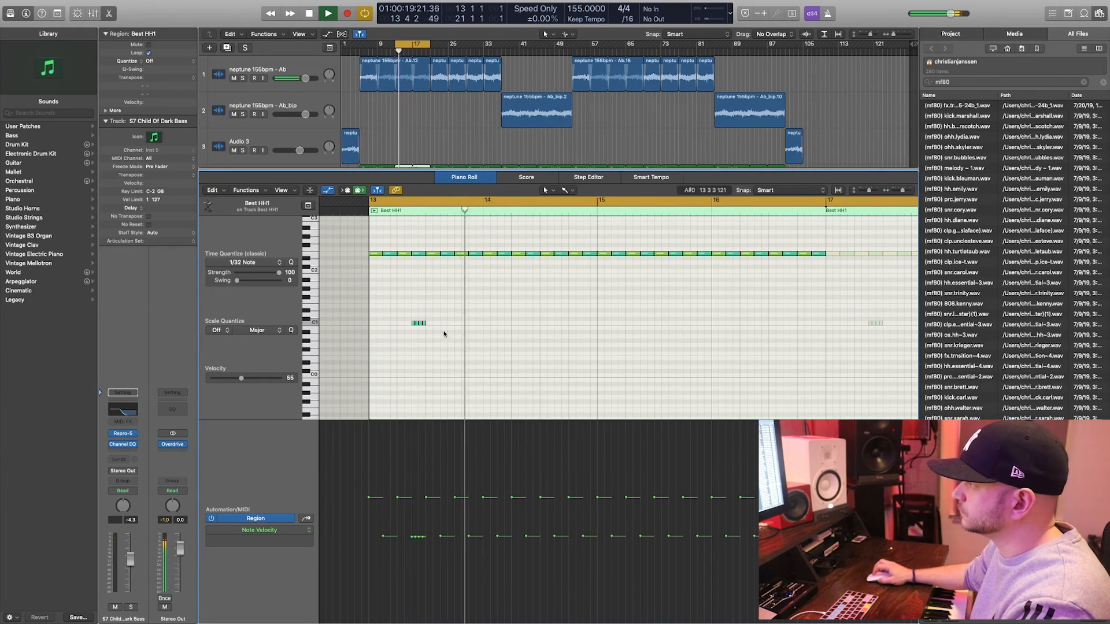
- Delete the original hi-hat note above the C1 roll at 13 2 3 1 and play the pattern
{"action": "key", "text": "space"}
{"action": "double_click", "coordinate": [420, 255], "text": "super"}
{"action": "key", "text": "space"}
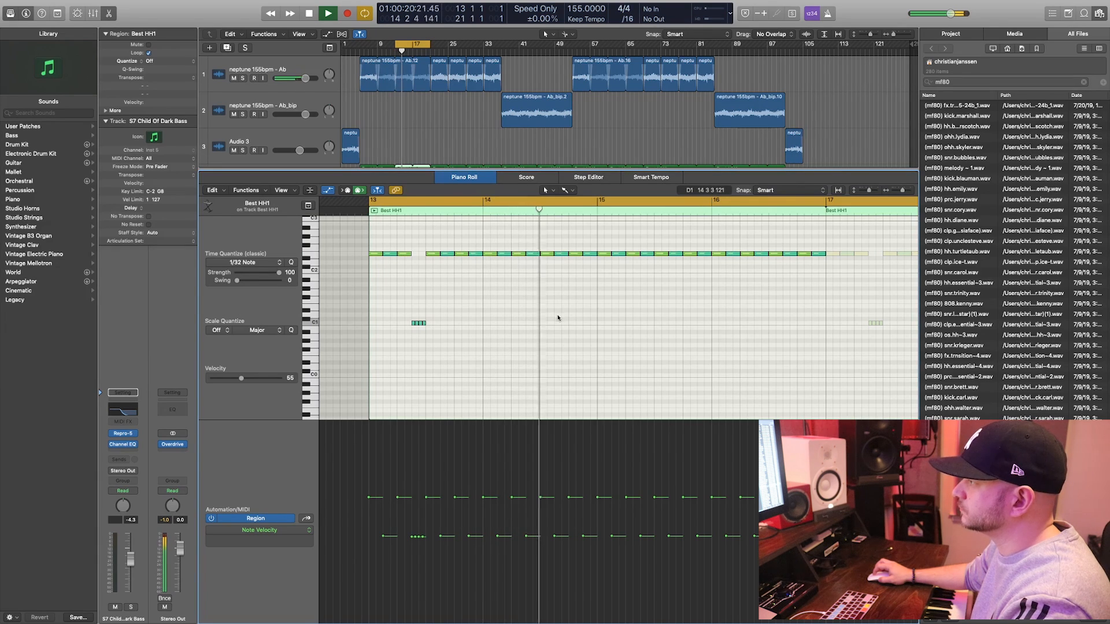
{"action": "key", "text": "space"}
- Set the time quantize to 1/16 Triplet (1/24) and add three E1 hi-hat notes in the second half of beat 14 3
{"action": "left_click", "coordinate": [249, 263]}
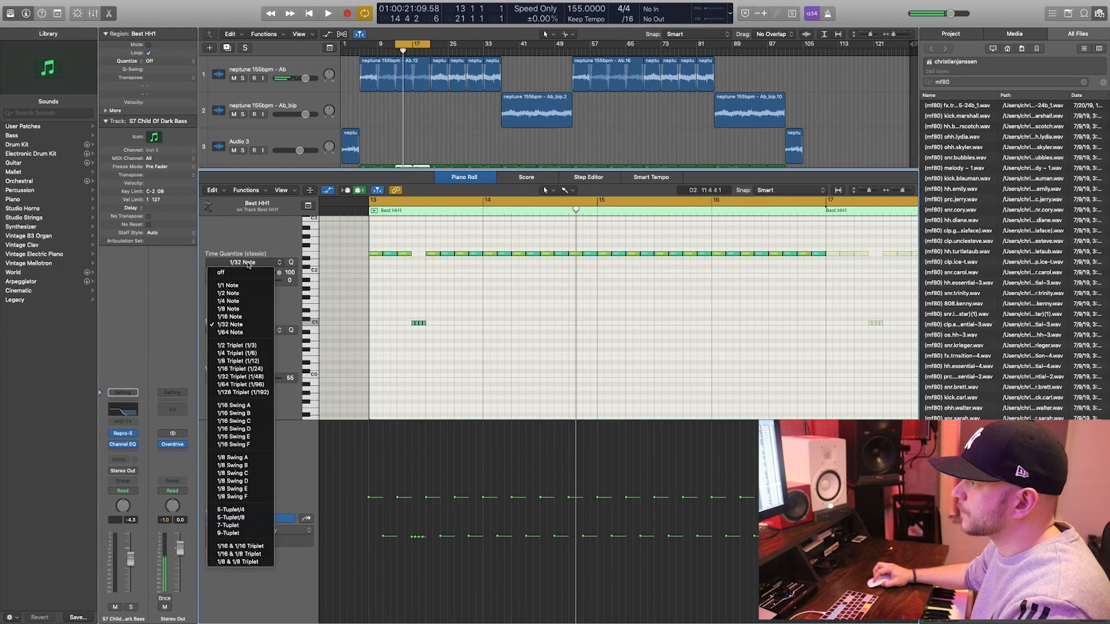
{"action": "left_click", "coordinate": [242, 372]}
{"action": "key", "text": "space"}
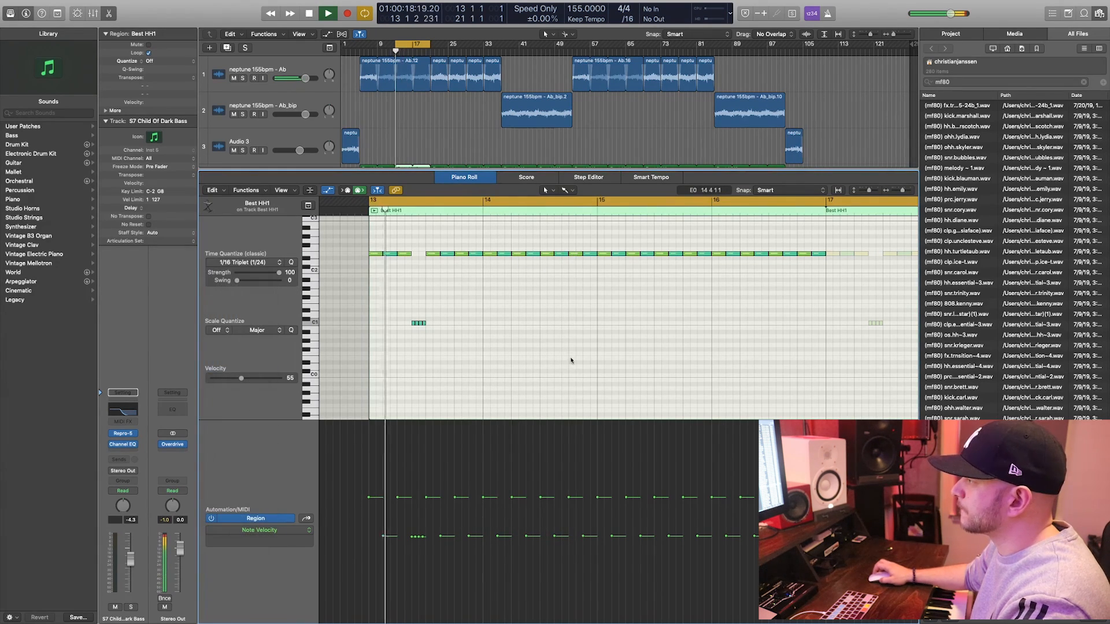
{"action": "key", "text": "space"}
{"action": "left_click", "coordinate": [552, 307], "text": "super"}
{"action": "left_click_drag", "start_coordinate": [561, 308], "coordinate": [571, 307]}
{"action": "left_click", "coordinate": [548, 307]}
{"action": "key", "text": "space"}
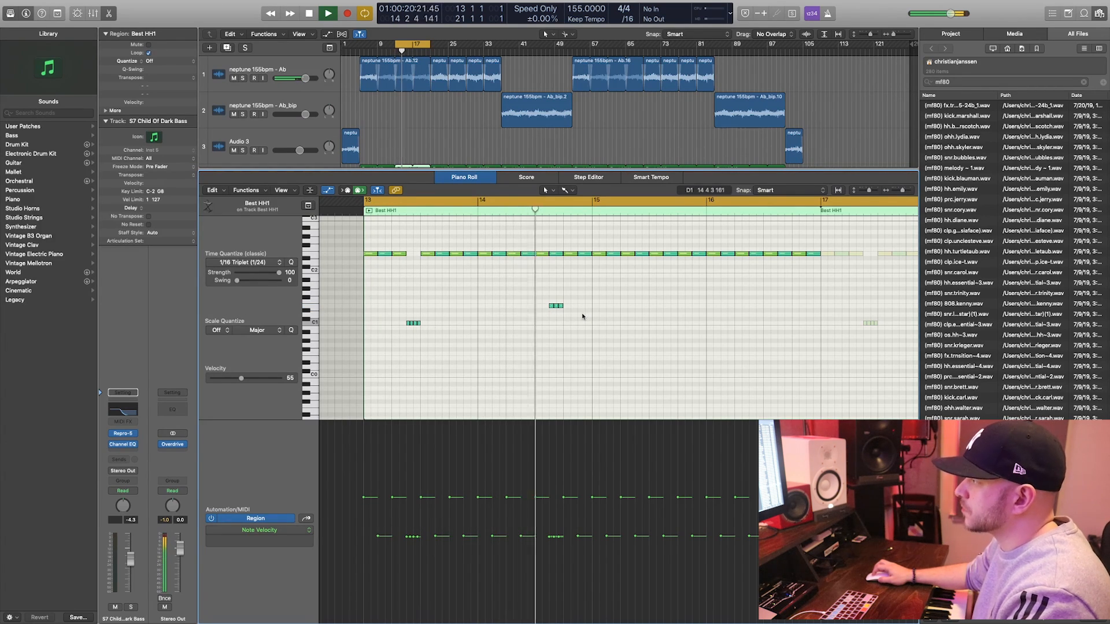
- Move the three E1 triplet notes earlier to start at 14 3 1 and play the pattern
{"action": "key", "text": "space"}
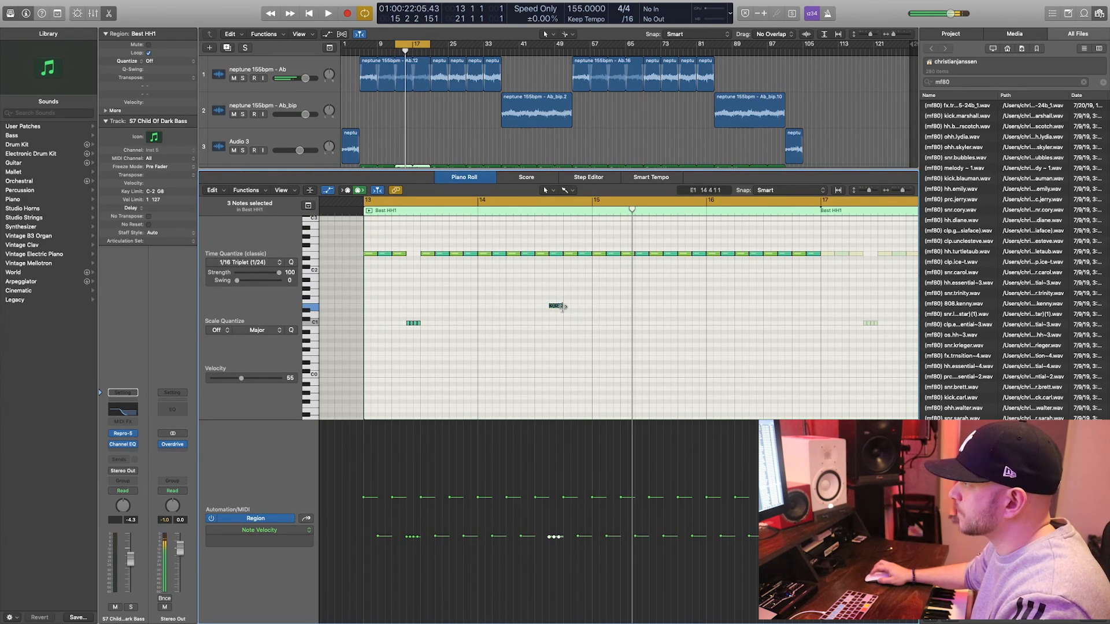
{"action": "left_click_drag", "start_coordinate": [562, 308], "coordinate": [548, 309]}
{"action": "key", "text": "super+Right"}
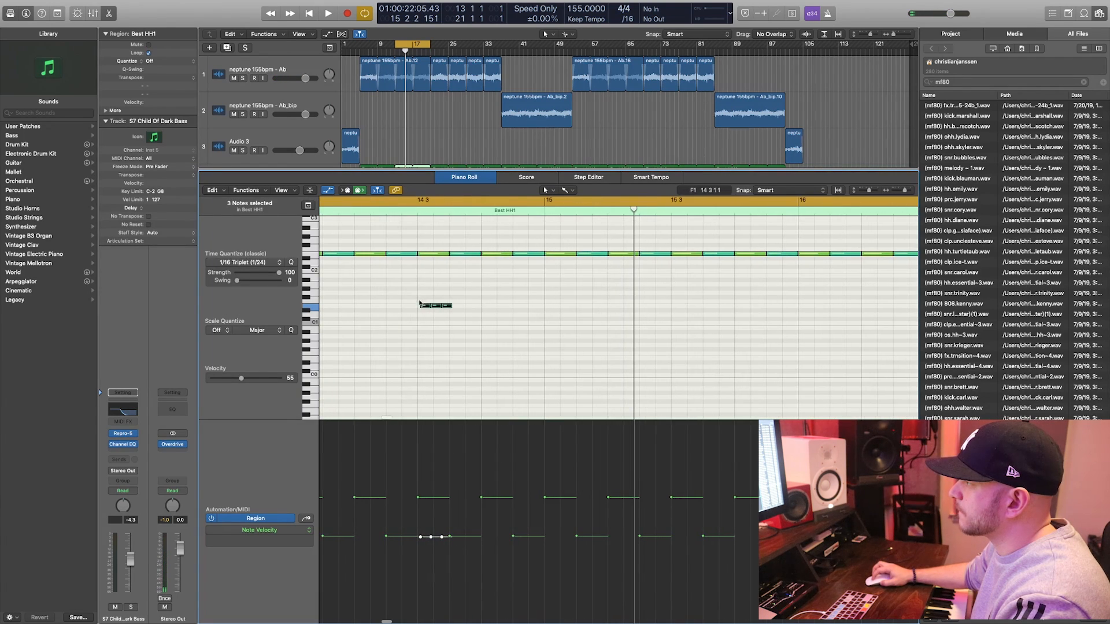
{"action": "left_click_drag", "start_coordinate": [423, 307], "coordinate": [421, 308]}
{"action": "key", "text": "space"}
{"action": "key", "text": "super+Left"}
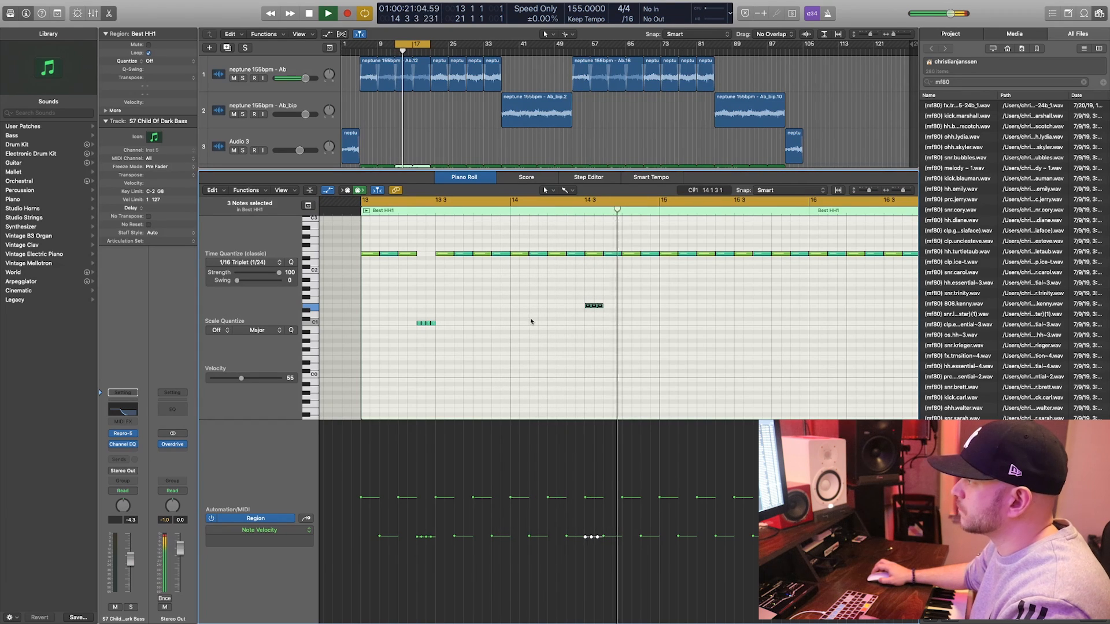
- Add a fourth triplet note to the E1 roll, and move the whole roll to 14 4 1
{"action": "left_click", "coordinate": [606, 308]}
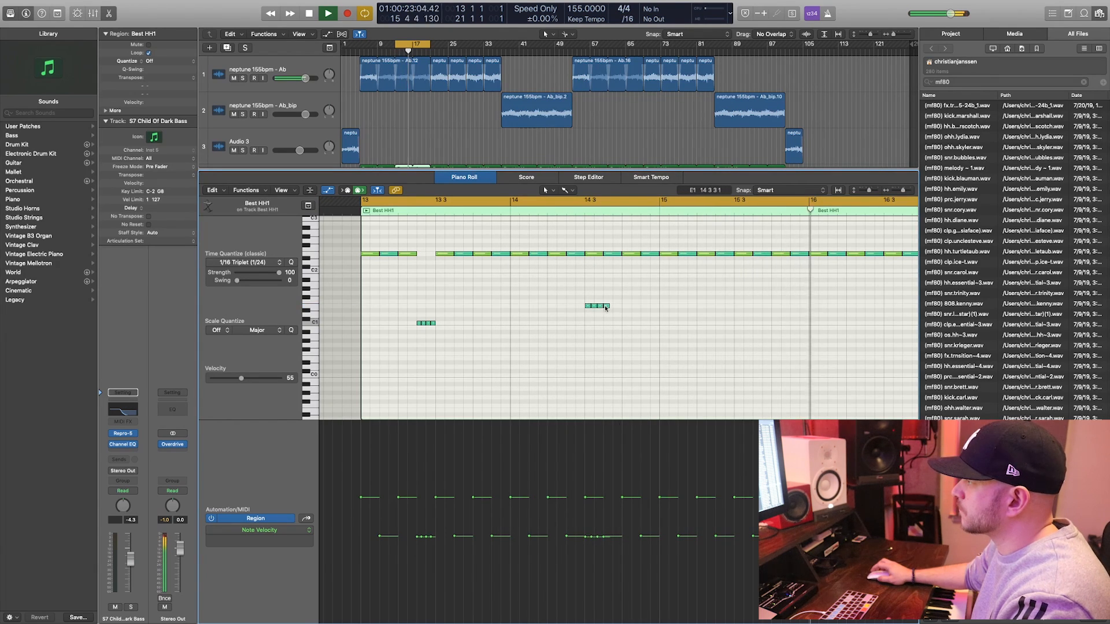
{"action": "scroll", "coordinate": [600, 316], "scroll_direction": "left", "scroll_amount": 2}
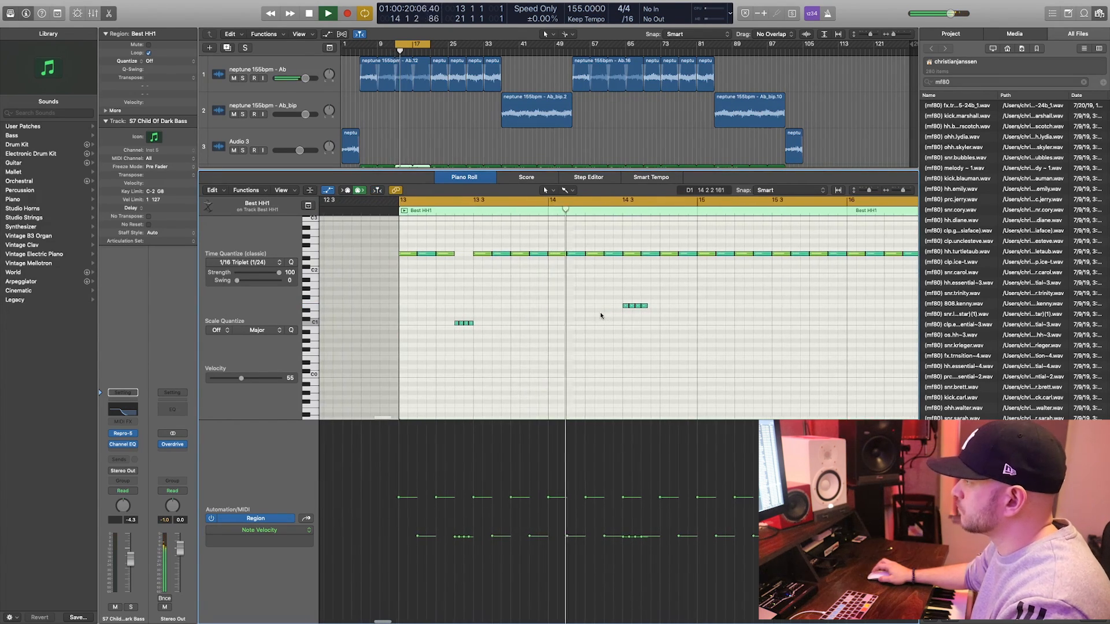
{"action": "key", "text": "super+Left"}
{"action": "key", "text": "super+Left"}
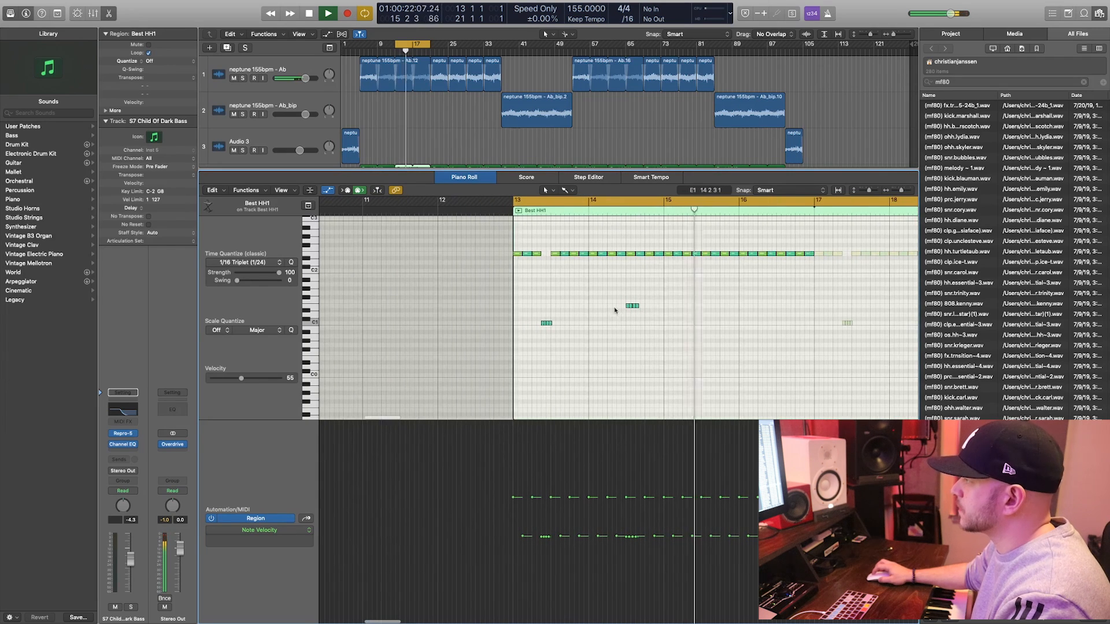
{"action": "key", "text": "space"}
{"action": "left_click_drag", "start_coordinate": [640, 308], "coordinate": [659, 308]}
{"action": "key", "text": "space"}
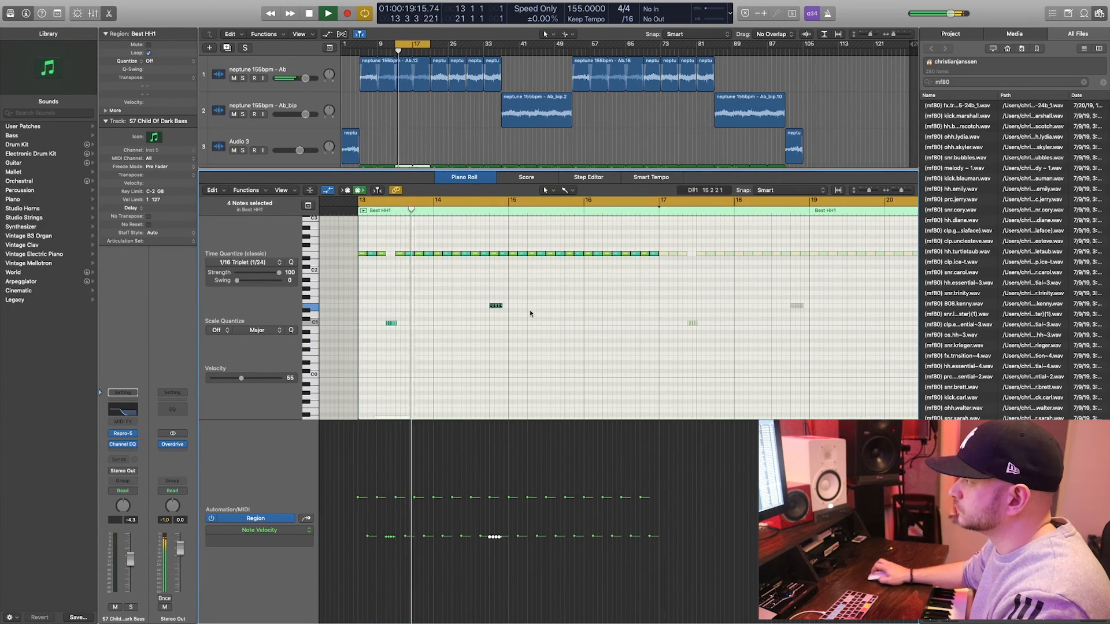
- Lower the velocity of the C1 and E1 hi-hat rolls together to 39
{"action": "left_click_drag", "start_coordinate": [377, 267], "coordinate": [448, 329]}
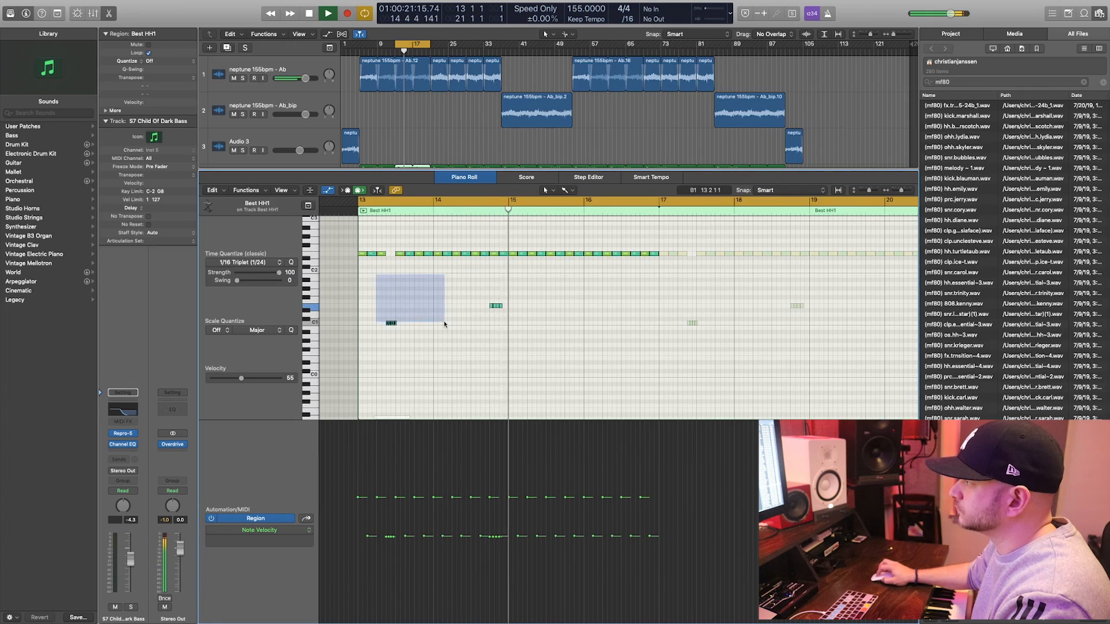
{"action": "left_click_drag", "start_coordinate": [494, 536], "coordinate": [490, 558]}
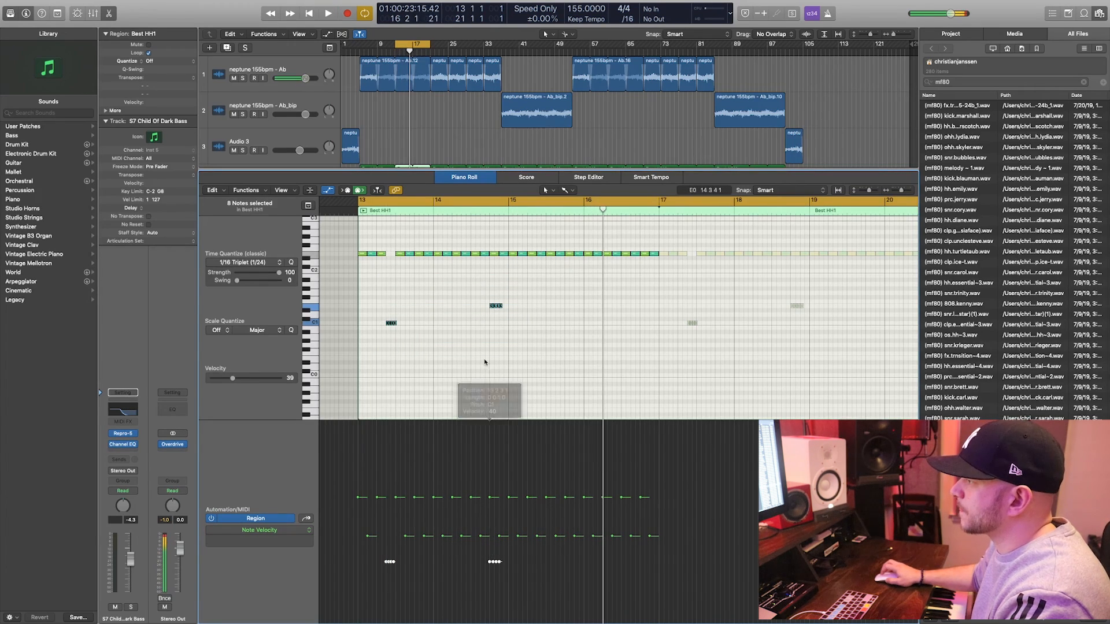
{"action": "left_click", "coordinate": [482, 307]}
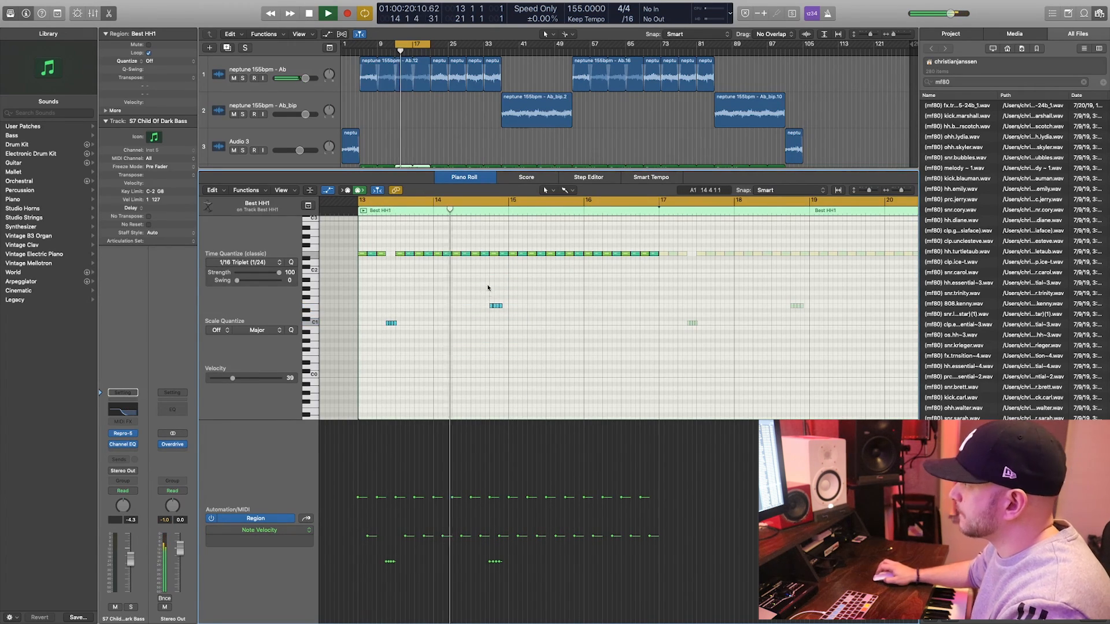
- Shape the velocities of the four C1 roll notes into a rising ramp and play the result
{"action": "key", "text": "space"}
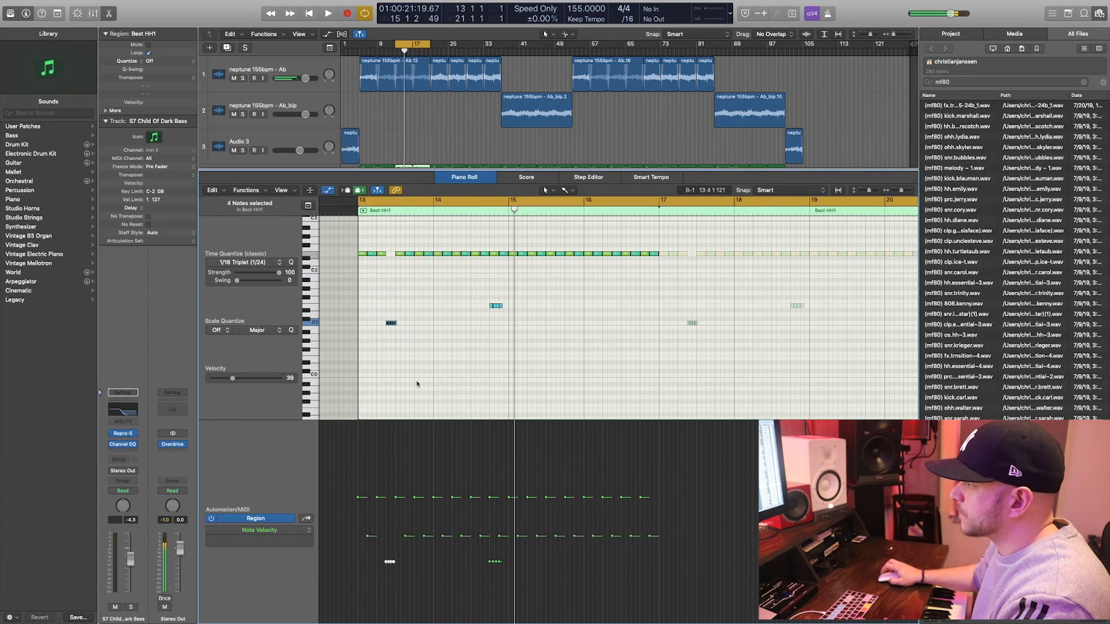
{"action": "left_click_drag", "start_coordinate": [384, 574], "coordinate": [394, 547]}
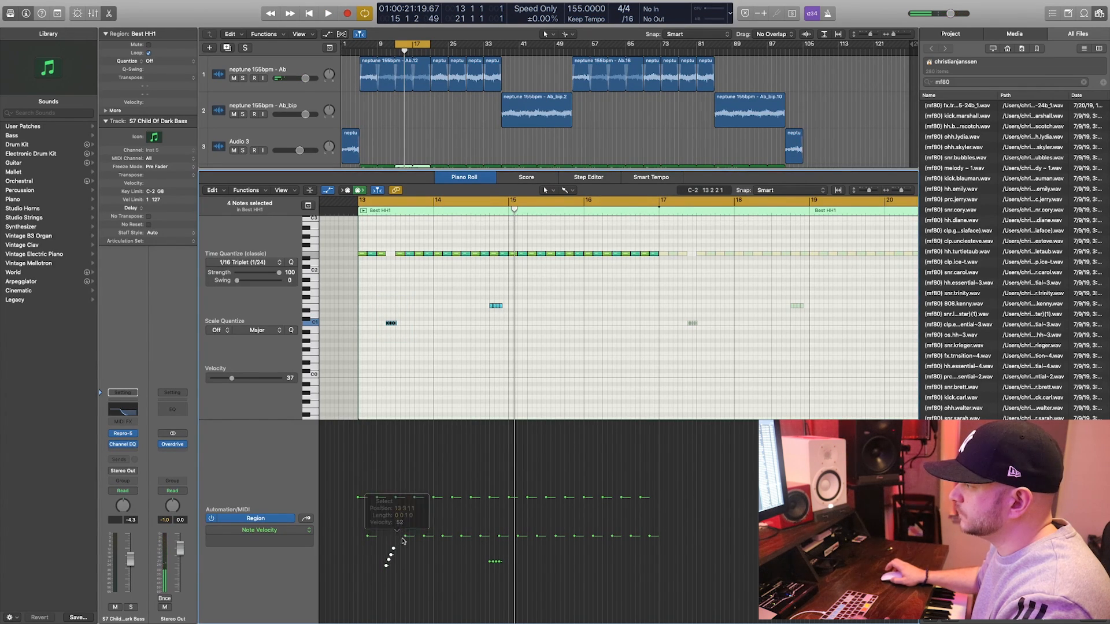
{"action": "key", "text": "space"}
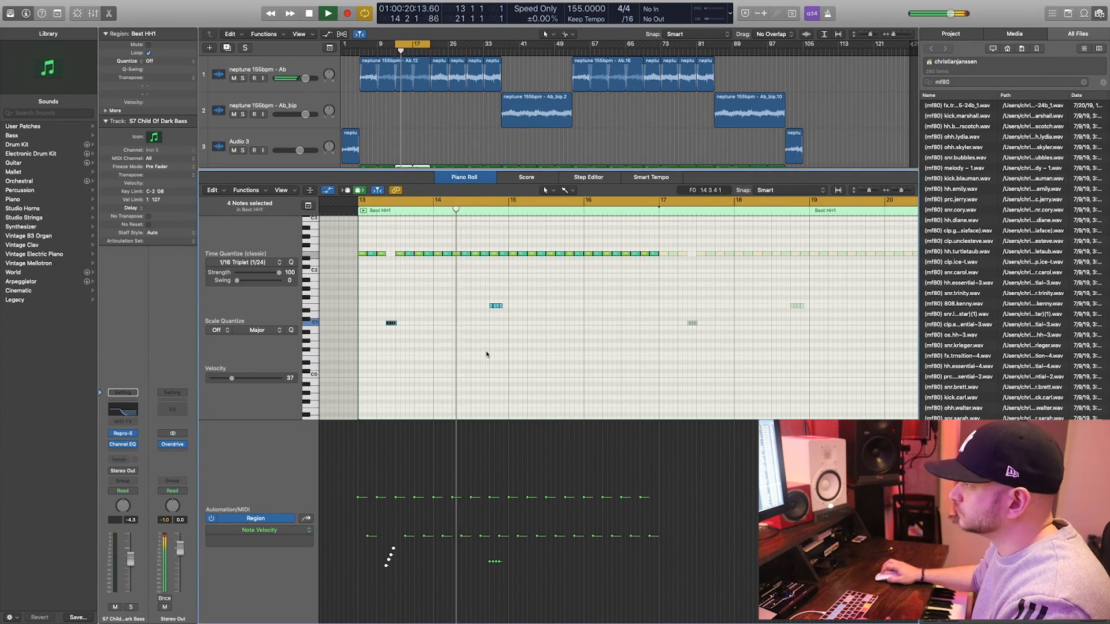
- Shape the velocities of the four E1 roll notes into a falling ramp and play the result
{"action": "key", "text": "space"}
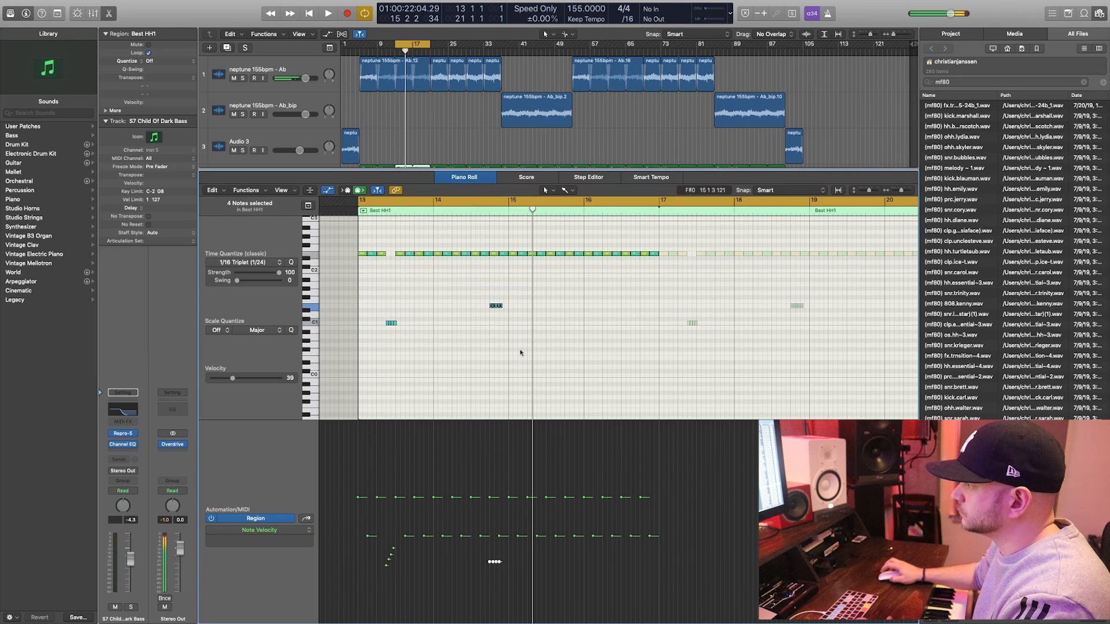
{"action": "left_click_drag", "start_coordinate": [488, 542], "coordinate": [504, 564]}
{"action": "key", "text": "space"}
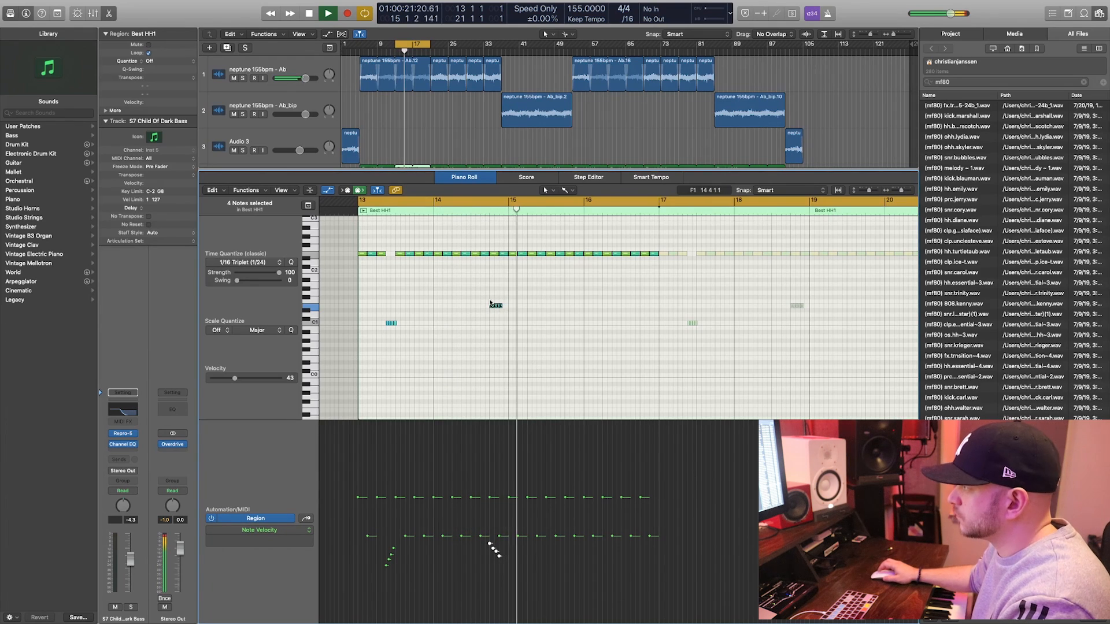
{"action": "key", "text": "space"}
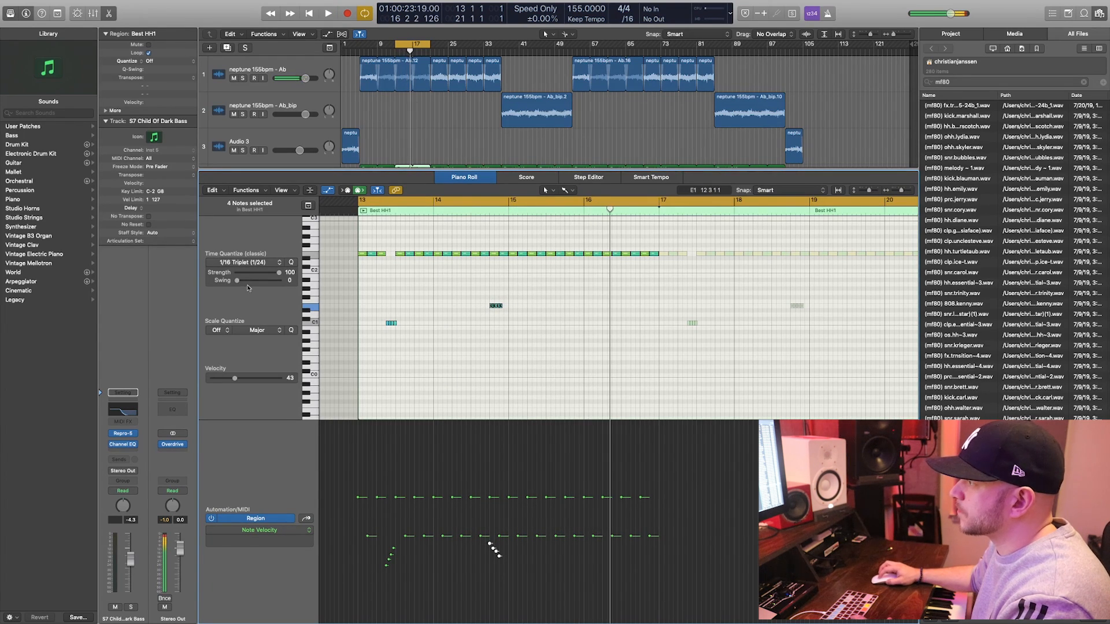
- Try quantizing the four E1 roll notes to 1/8 Triplet (1/12) and play the pattern
{"action": "left_click", "coordinate": [248, 263]}
{"action": "left_click", "coordinate": [257, 361]}
{"action": "key", "text": "space"}
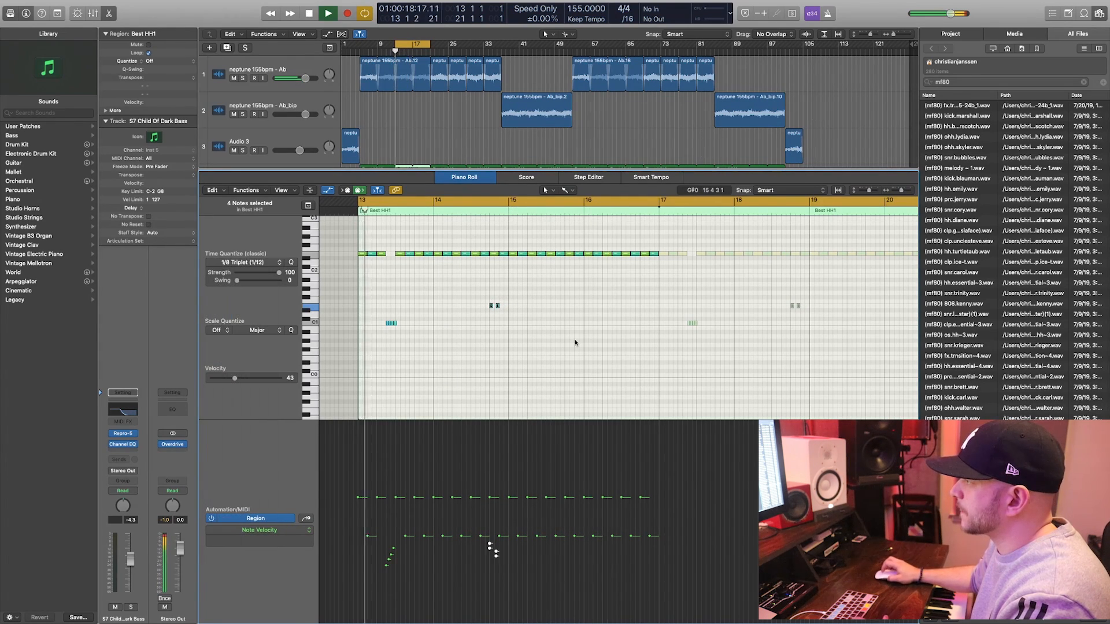
{"action": "left_click", "coordinate": [593, 316]}
{"action": "left_click", "coordinate": [254, 263]}
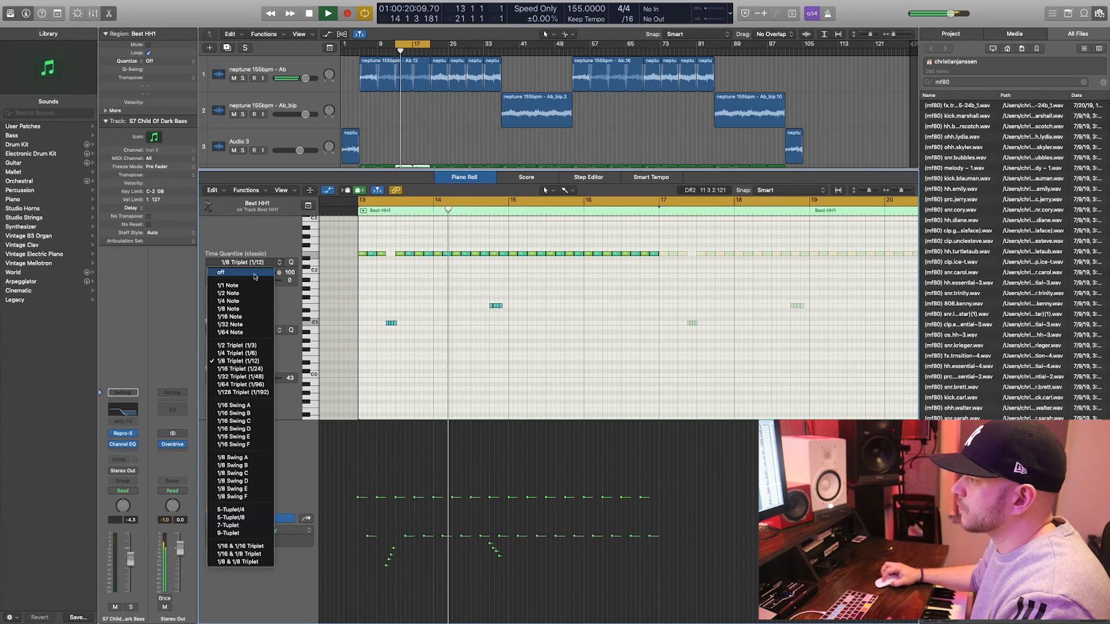
{"action": "left_click", "coordinate": [254, 360]}
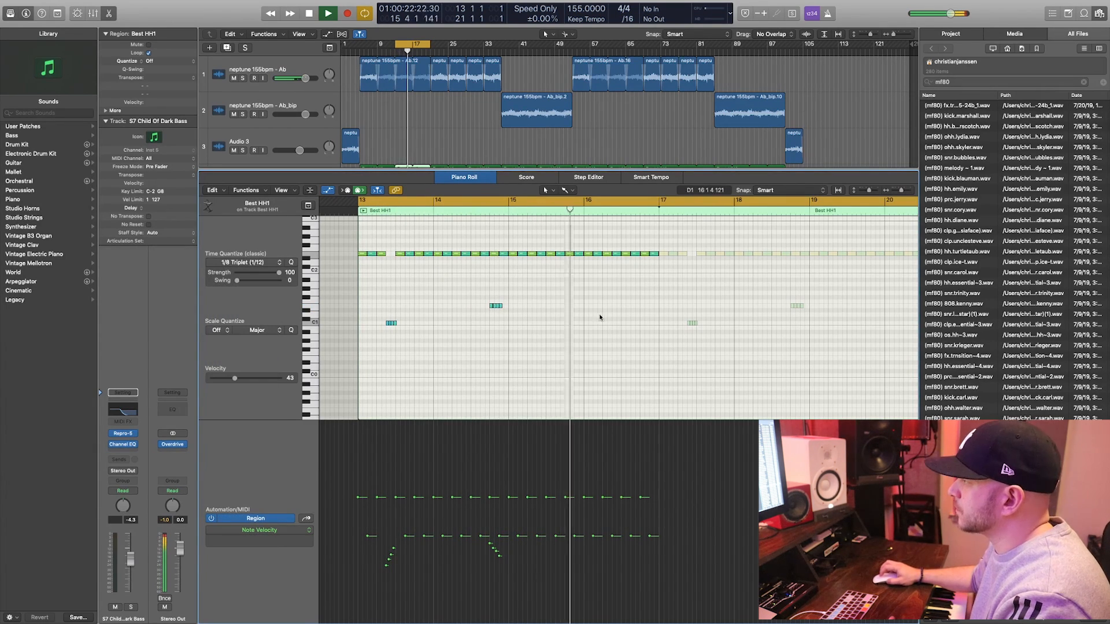
- Add a roll of six consecutive F1 notes starting at bar 16 and play the pattern
{"action": "key", "text": "space"}
{"action": "left_click", "coordinate": [586, 301], "text": "super"}
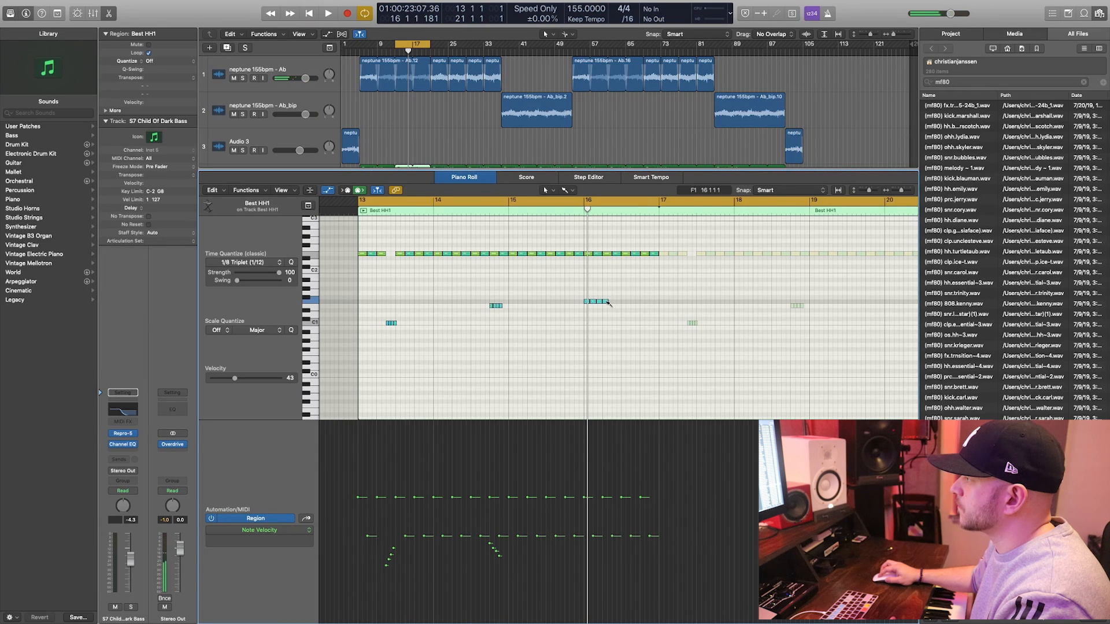
{"action": "key", "text": "space"}
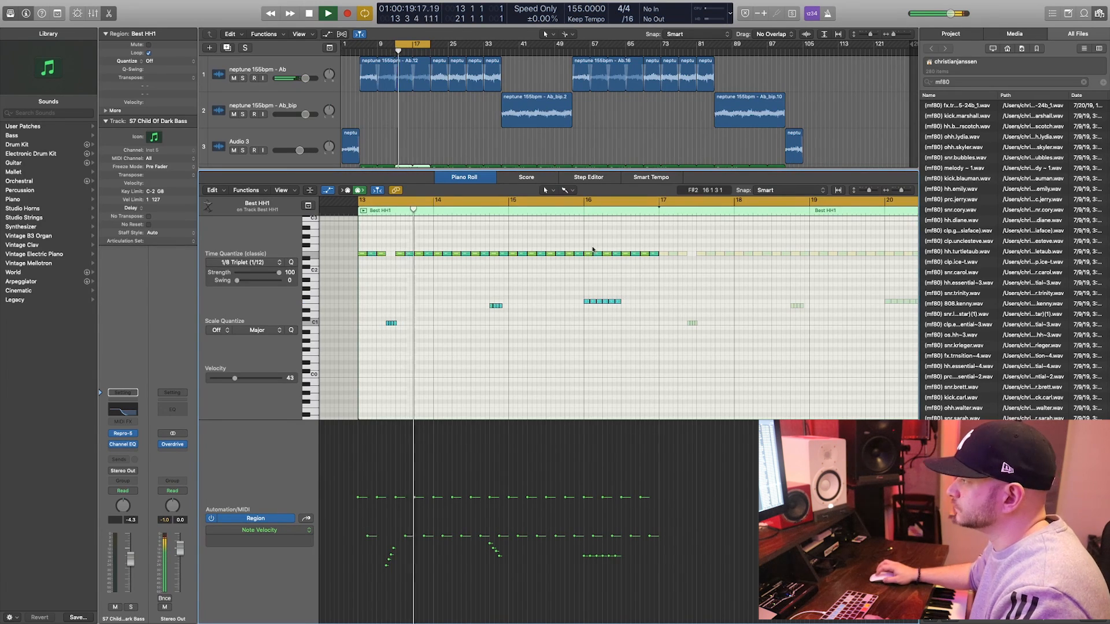
- Shape the velocities of the six F1 roll notes into a rising ramp while the pattern plays
{"action": "left_click_drag", "start_coordinate": [577, 294], "coordinate": [626, 307]}
{"action": "left_click_drag", "start_coordinate": [582, 579], "coordinate": [623, 544]}
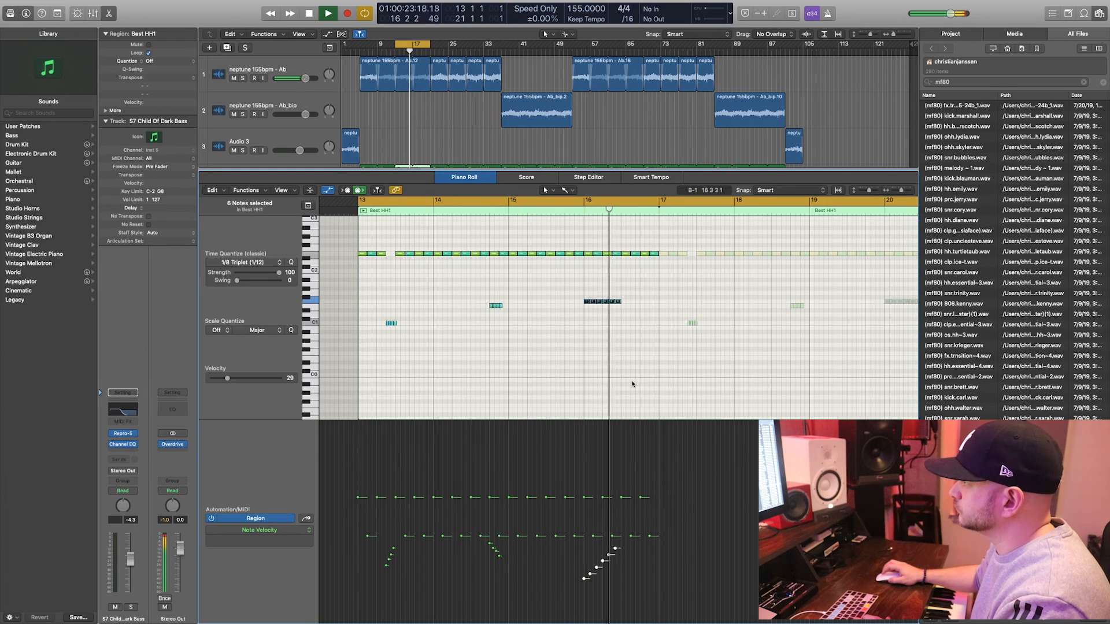
{"action": "key", "text": "space"}
- Move the six-note F1 roll to 16 3 1 so that it ends exactly at bar 17
{"action": "left_click_drag", "start_coordinate": [571, 286], "coordinate": [656, 301]}
{"action": "key", "text": "space"}
{"action": "scroll", "coordinate": [637, 309], "scroll_direction": "right", "scroll_amount": 5}
{"action": "scroll", "coordinate": [637, 308], "scroll_direction": "right", "scroll_amount": 1}
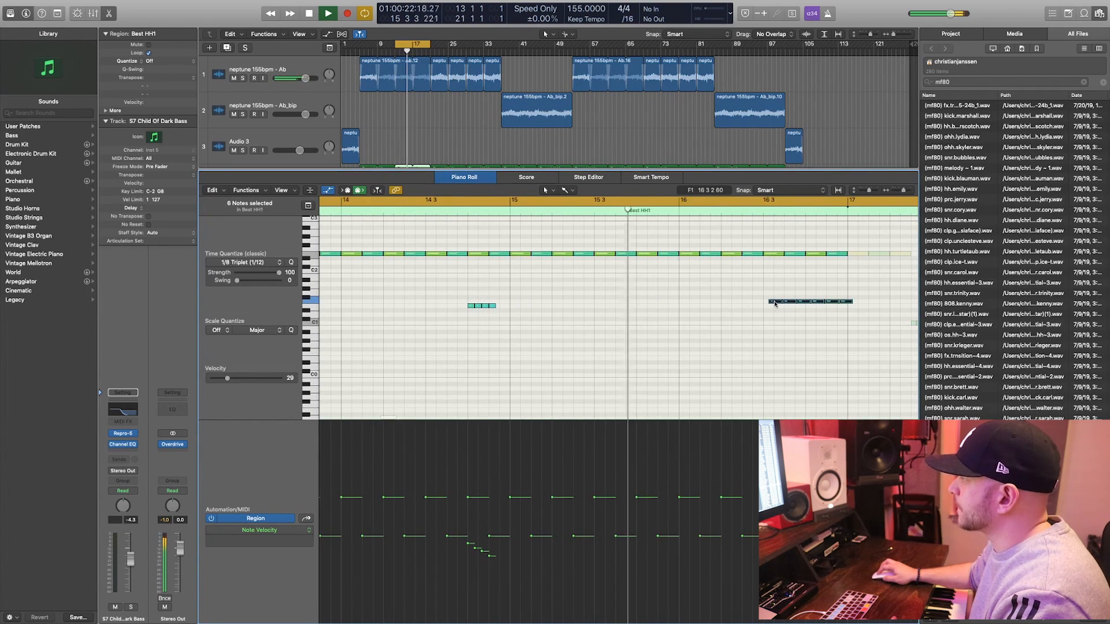
{"action": "left_click_drag", "start_coordinate": [775, 302], "coordinate": [770, 301]}
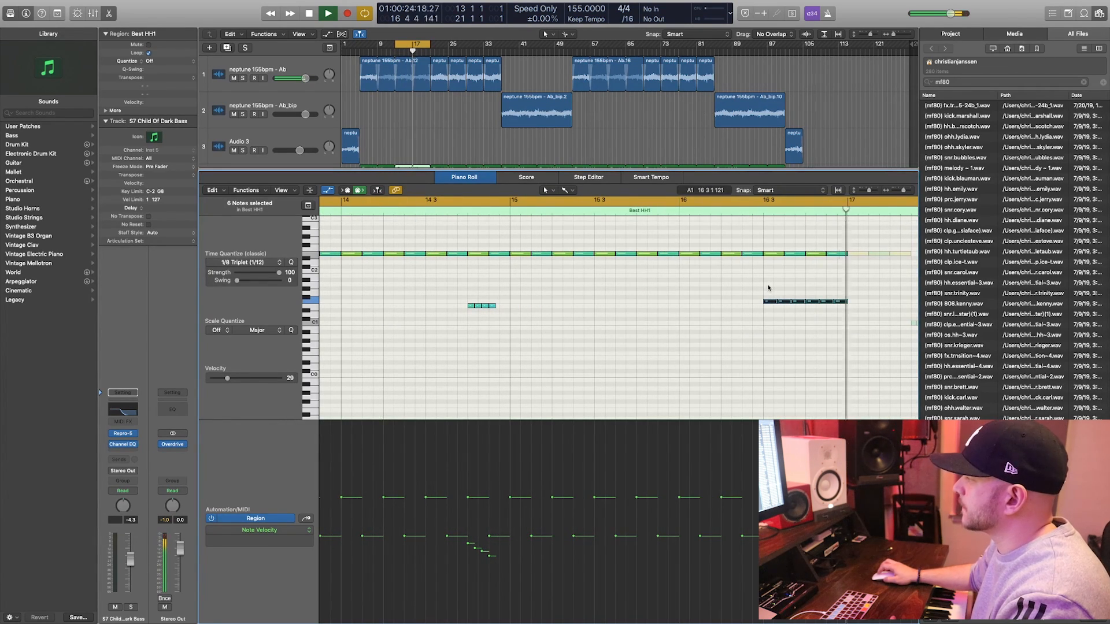
{"action": "scroll", "coordinate": [753, 324], "scroll_direction": "left", "scroll_amount": 6}
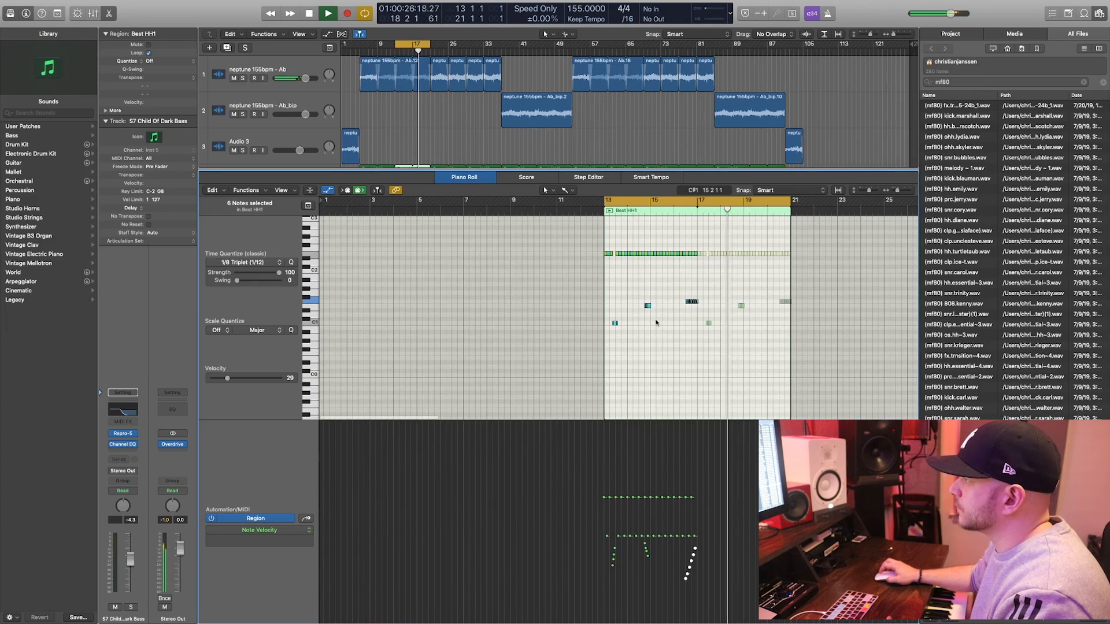
- Delete the Best HH1 regions at bars 29, 45 and 61, and shorten those at bars 69 and 85 to eight bars each
{"action": "left_click_drag", "start_coordinate": [468, 170], "coordinate": [468, 317]}
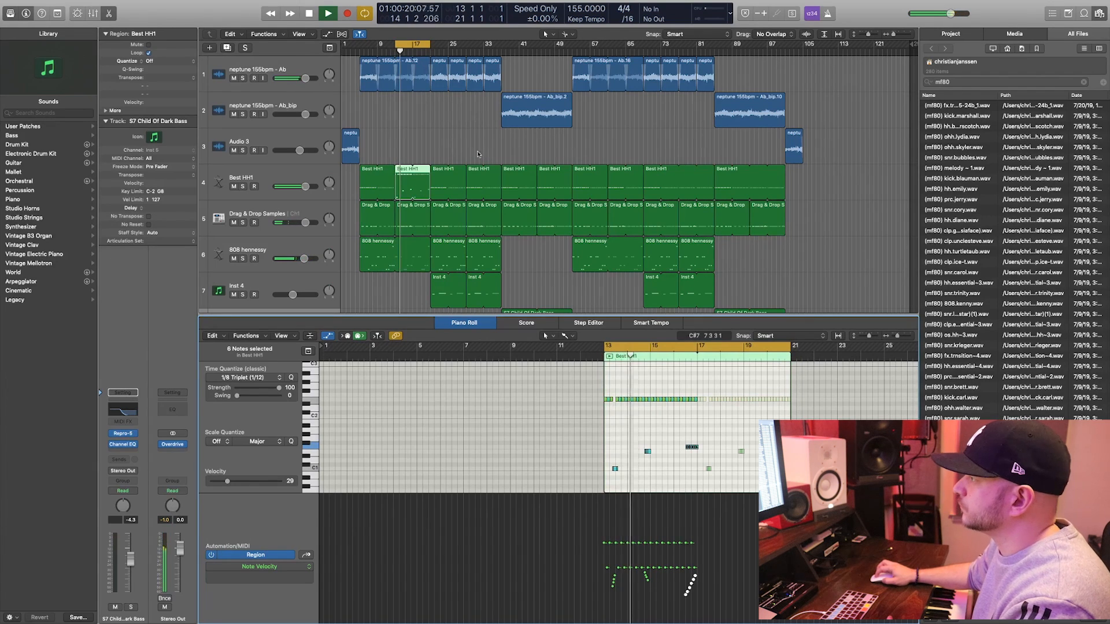
{"action": "left_click", "coordinate": [483, 176]}
{"action": "key", "text": "Delete"}
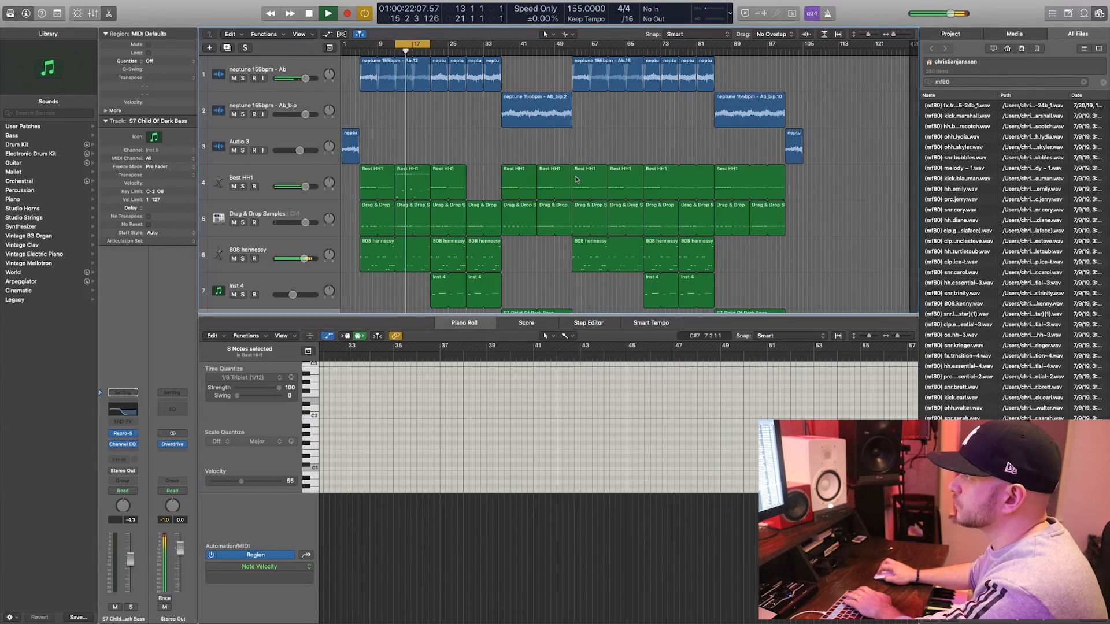
{"action": "left_click", "coordinate": [608, 175]}
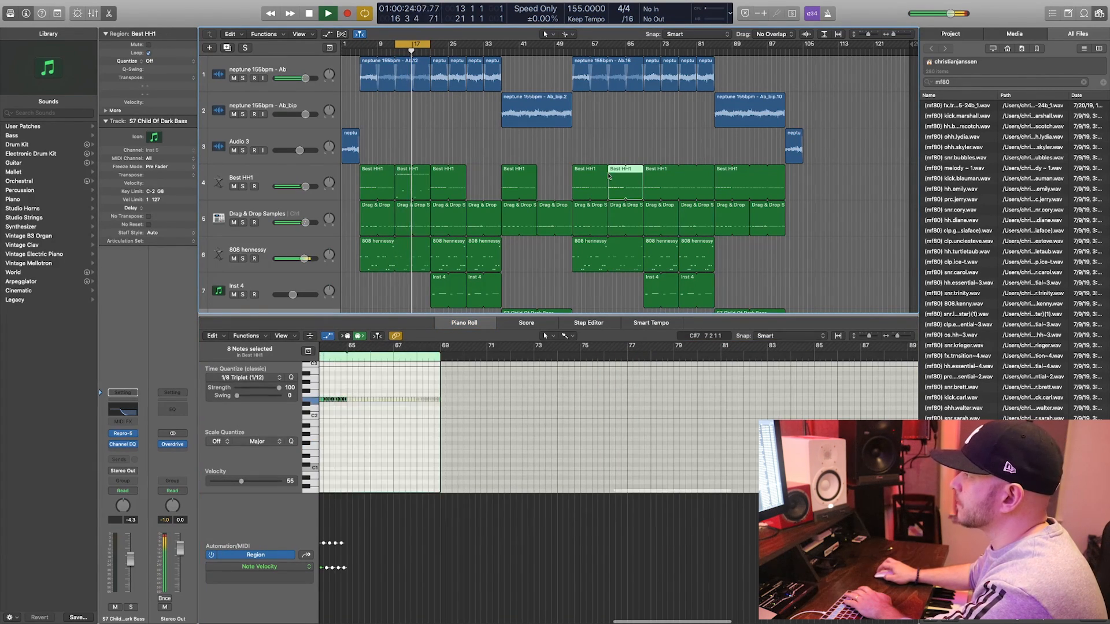
{"action": "key", "text": "Delete"}
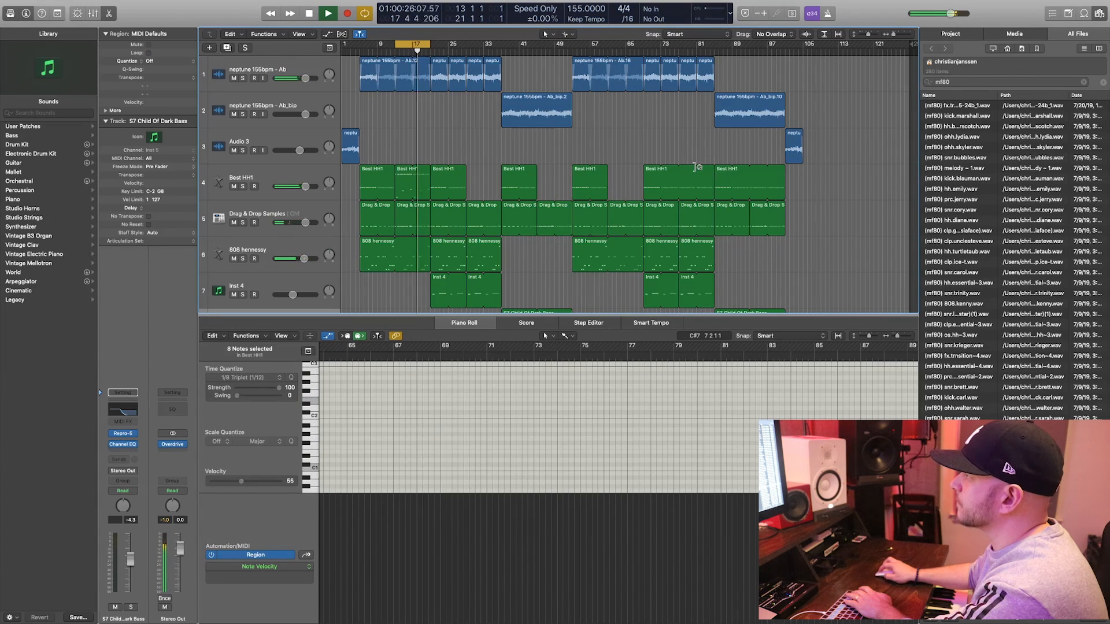
{"action": "left_click_drag", "start_coordinate": [697, 167], "coordinate": [662, 172]}
{"action": "left_click_drag", "start_coordinate": [776, 167], "coordinate": [739, 169]}
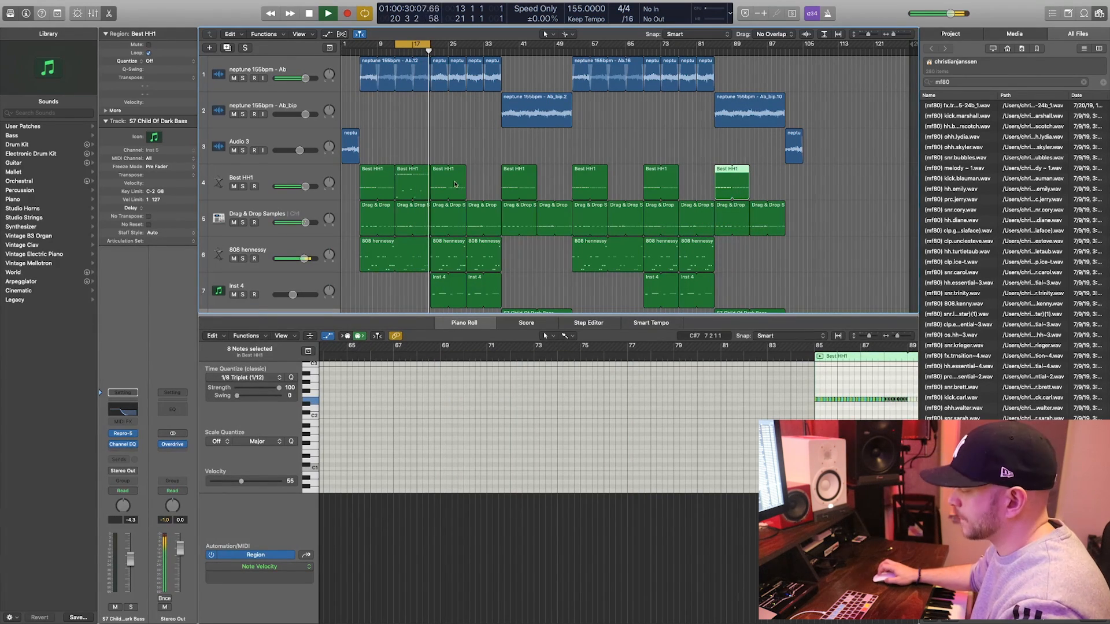
- Copy the Best HH1 region with the rolls from bar 13 into the track's gaps at bars 29, 45, 61, 77 and 93
{"action": "left_click_drag", "start_coordinate": [401, 171], "coordinate": [687, 172]}
{"action": "left_click_drag", "start_coordinate": [688, 172], "coordinate": [747, 178]}
{"action": "key", "text": "super+Up"}
{"action": "key", "text": "super+Up"}
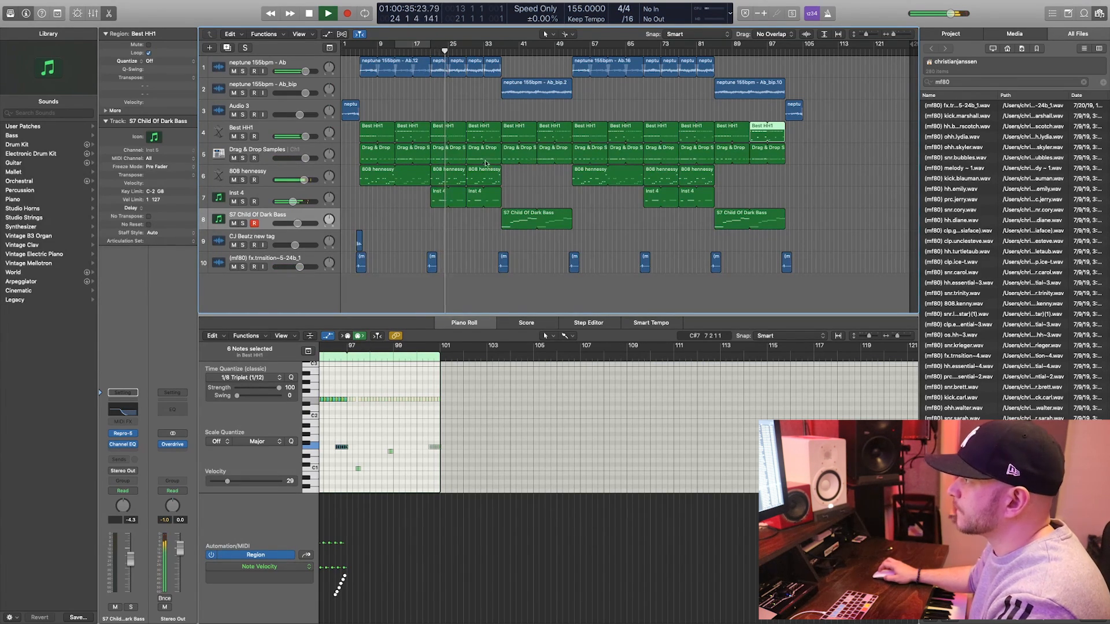
- Stop playback and create a new software instrument track directly below the Best HH1 track
{"action": "key", "text": "space"}
{"action": "left_click", "coordinate": [271, 134]}
{"action": "left_click", "coordinate": [744, 109]}
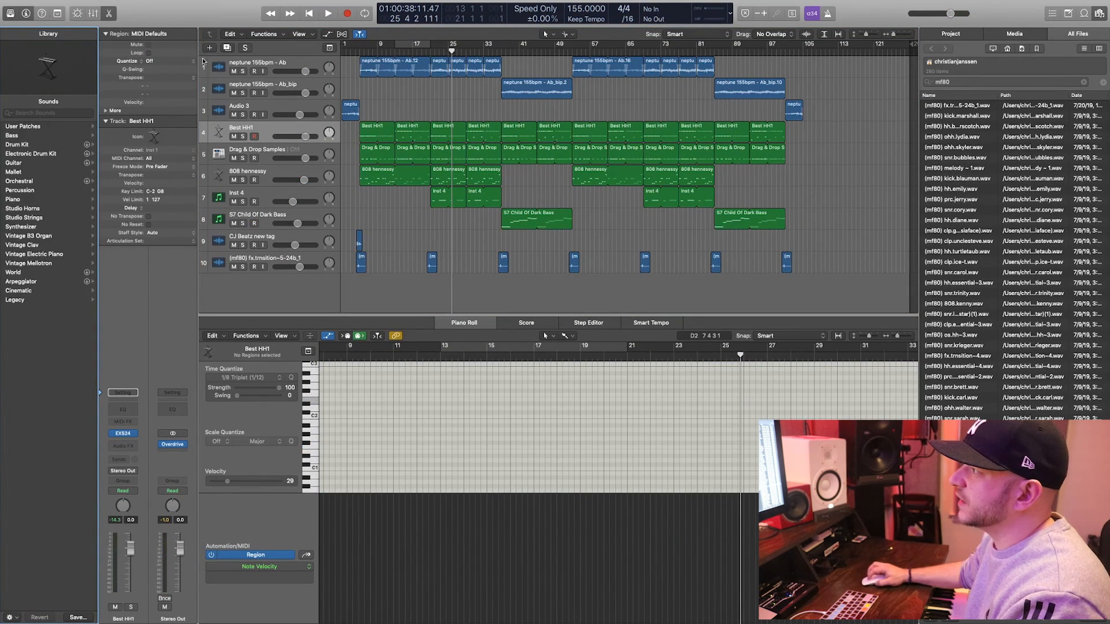
{"action": "key", "text": "alt+super+n"}
{"action": "left_click", "coordinate": [688, 73]}
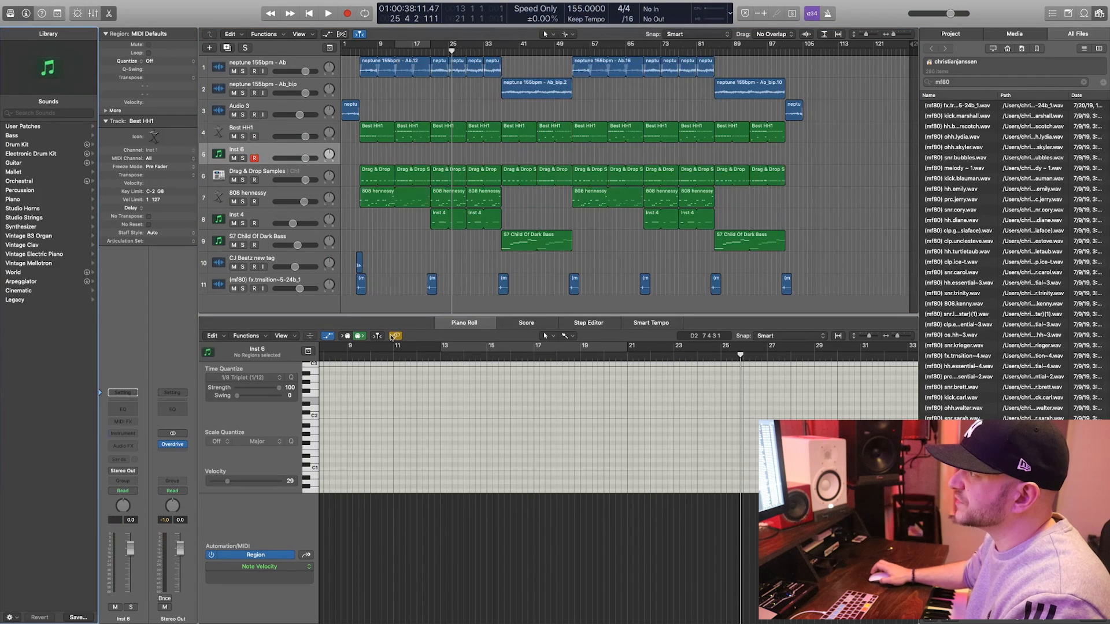
- Load the EXS24 sampler on the new instrument track and record a cymbal part over bars 37 to 53
{"action": "left_click", "coordinate": [123, 433]}
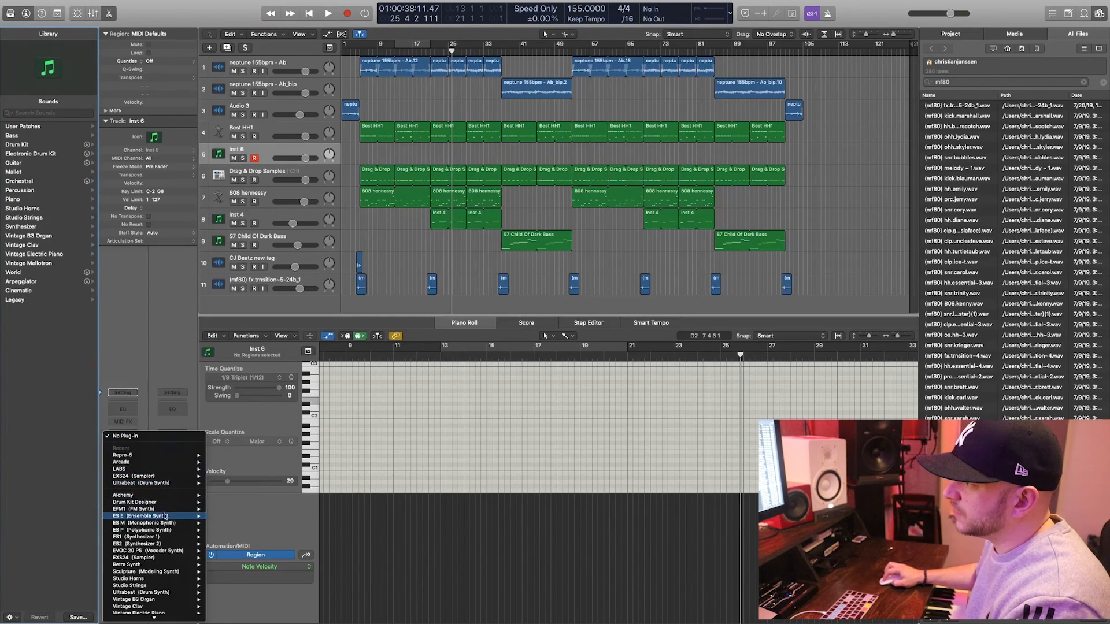
{"action": "mouse_move", "coordinate": [163, 476]}
{"action": "left_click", "coordinate": [225, 484]}
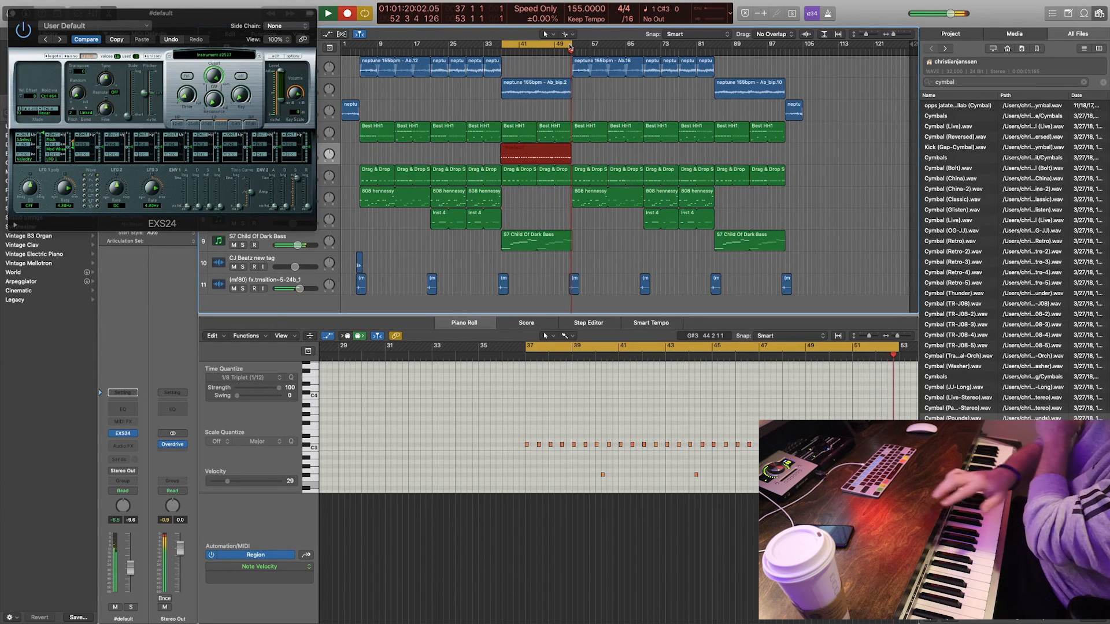
{"action": "key", "text": "space"}
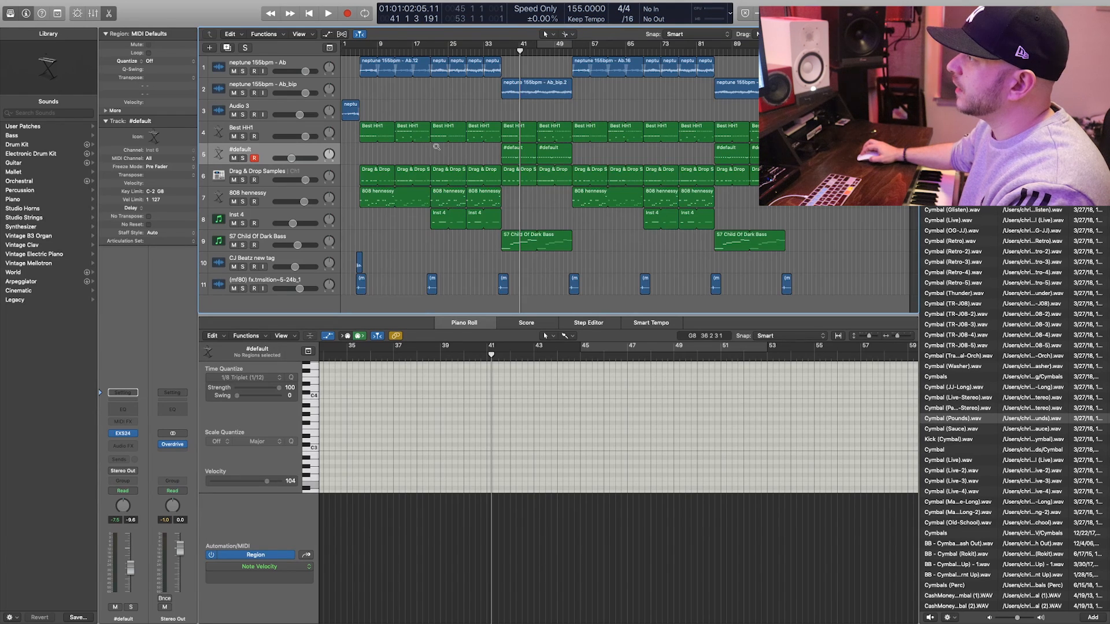
- Split the Best HH1, Drag & Drop Samples and 808 hennessy regions at bar 36, and delete the last two tracks' pieces before bar 37
{"action": "scroll", "coordinate": [436, 147], "scroll_direction": "up", "scroll_amount": 3}
{"action": "scroll", "coordinate": [437, 147], "scroll_direction": "left", "scroll_amount": 5}
{"action": "left_click", "coordinate": [464, 52]}
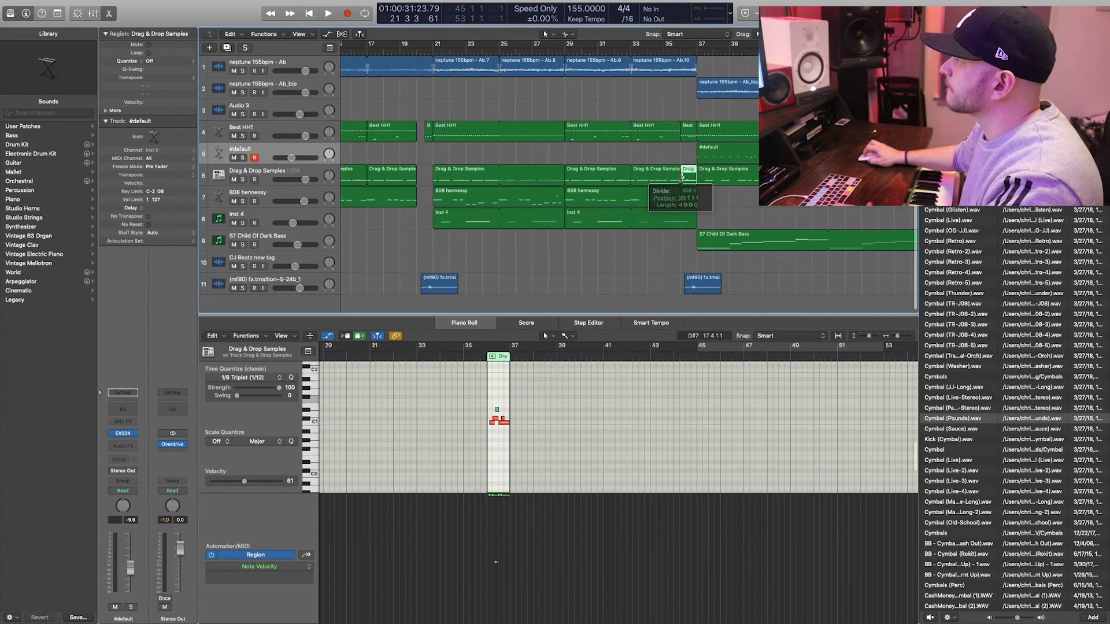
{"action": "left_click_drag", "start_coordinate": [681, 144], "coordinate": [685, 186]}
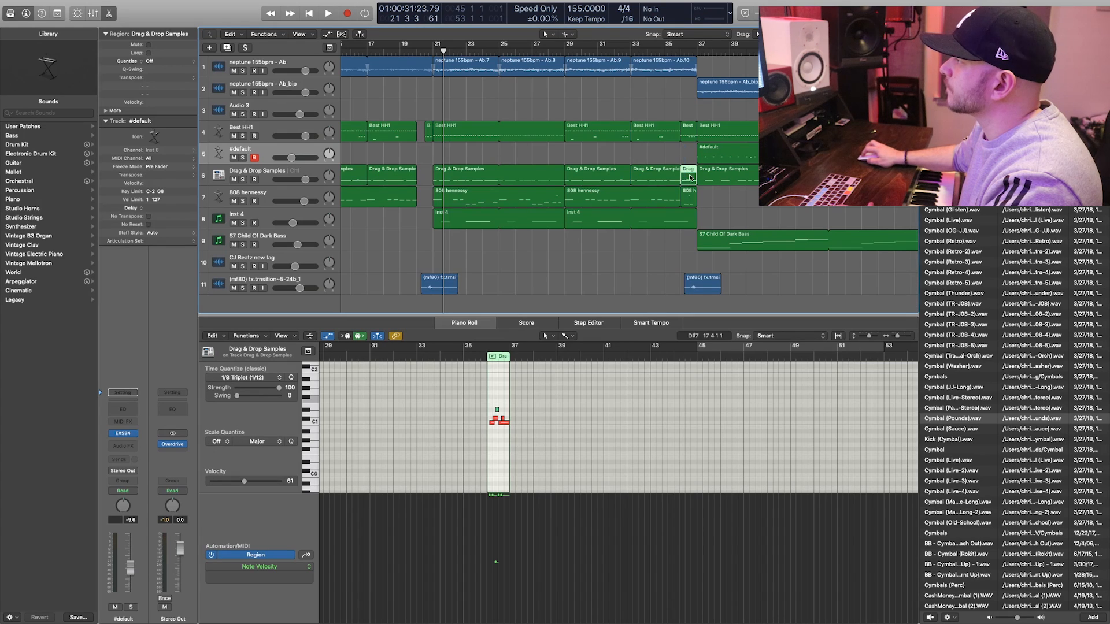
{"action": "left_click", "coordinate": [693, 199], "text": "shift"}
{"action": "key", "text": "Delete"}
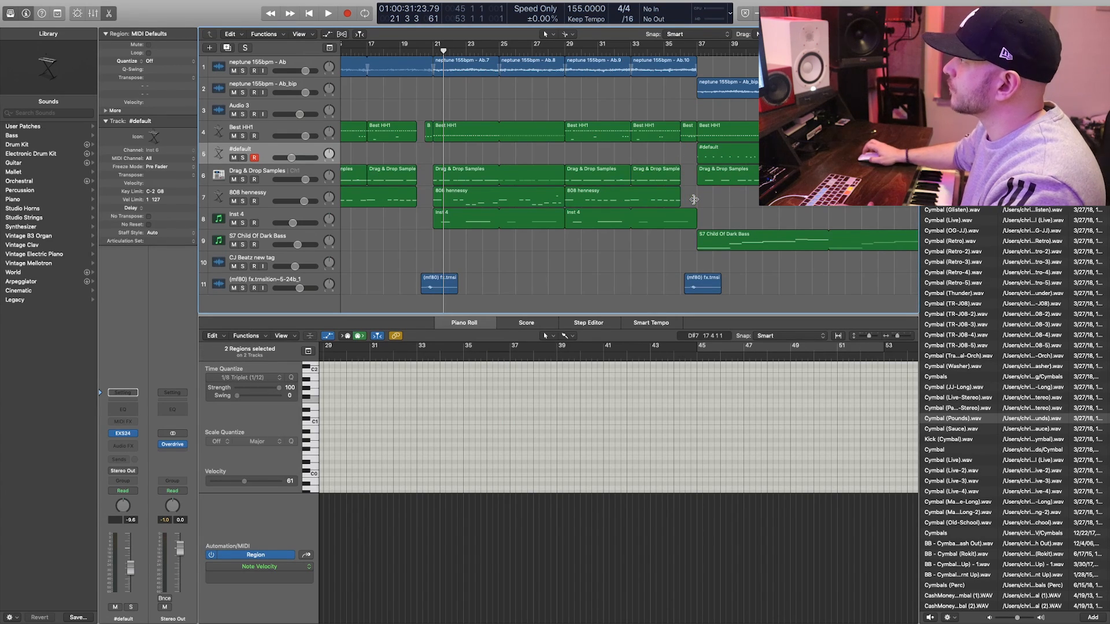
- Delete the Best HH1 piece in bar 36 and play the arrangement from the beginning
{"action": "left_click", "coordinate": [689, 135]}
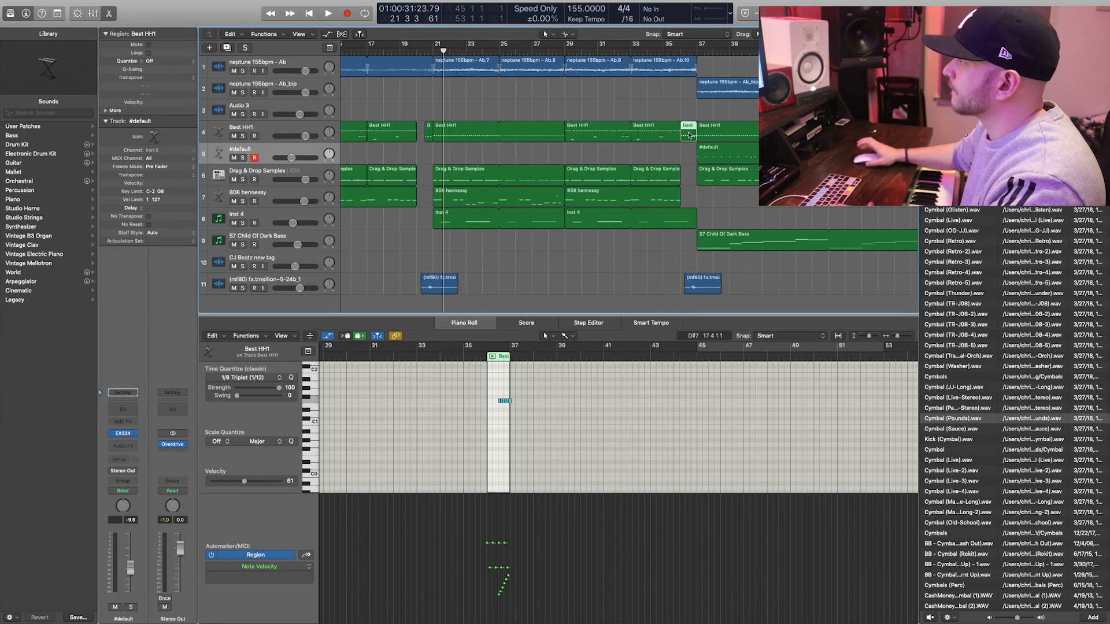
{"action": "key", "text": "Delete"}
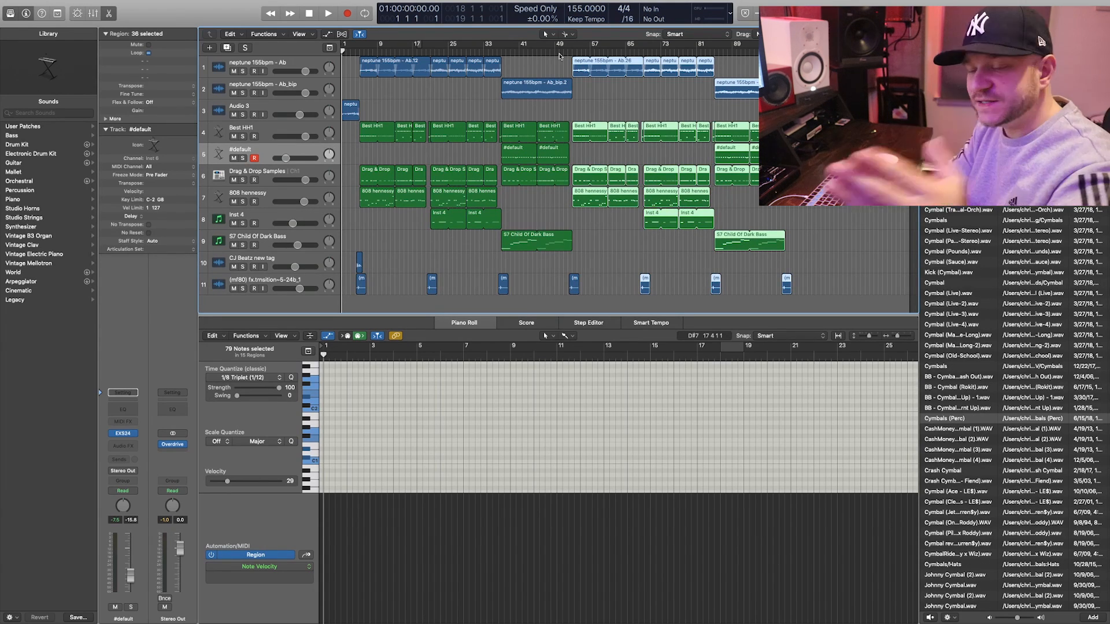
{"action": "key", "text": "space"}
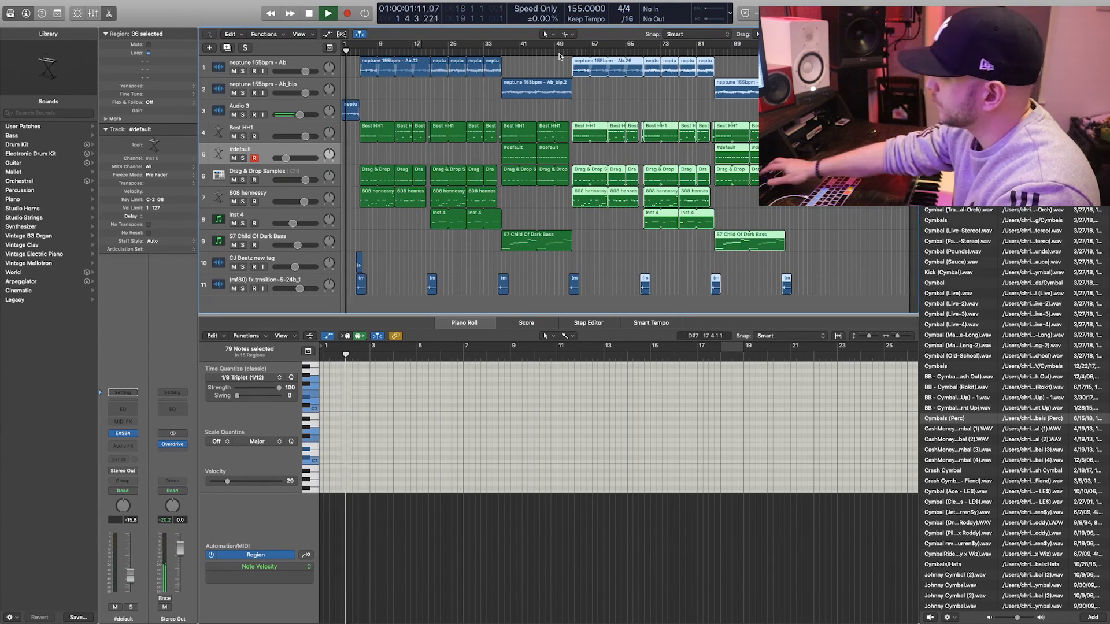